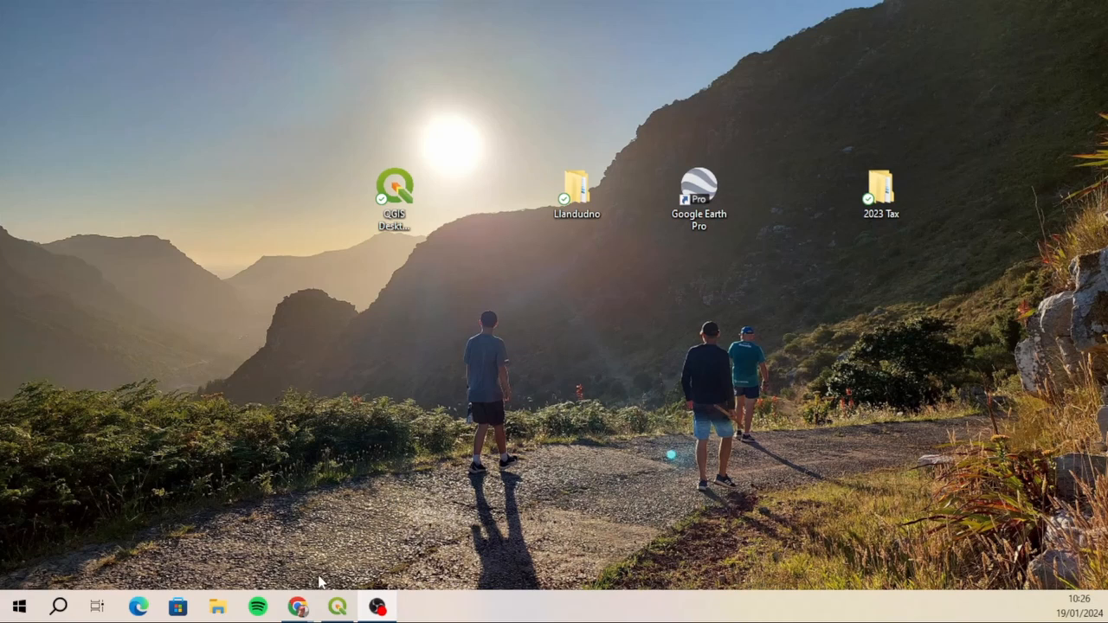
Step: Switch to Chrome and skim the web tutorial on extracting xy coordinates in degrees, minutes and seconds, from shapefile creation to capturing features
mouse_move(298, 609)
left_click(348, 563)
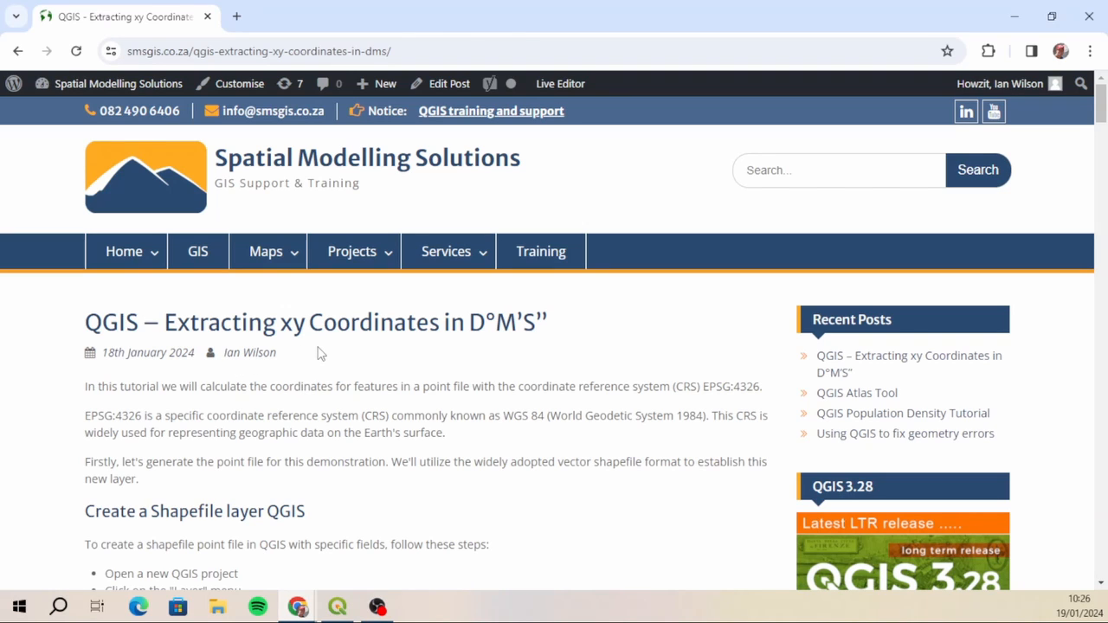
scroll(328, 356, "down", 10)
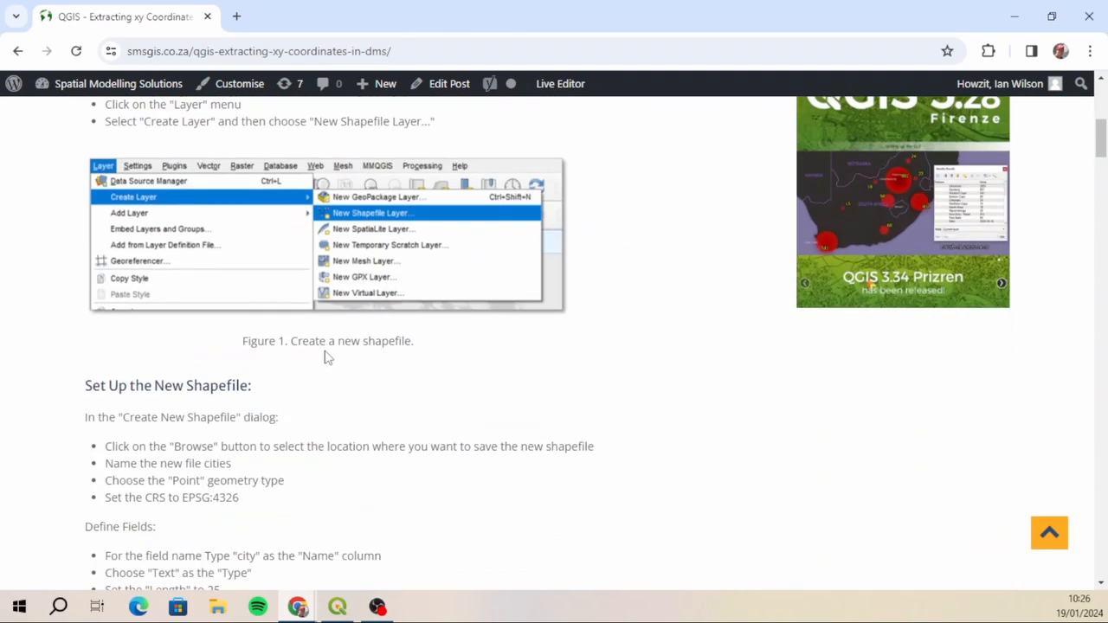
scroll(326, 357, "down", 3)
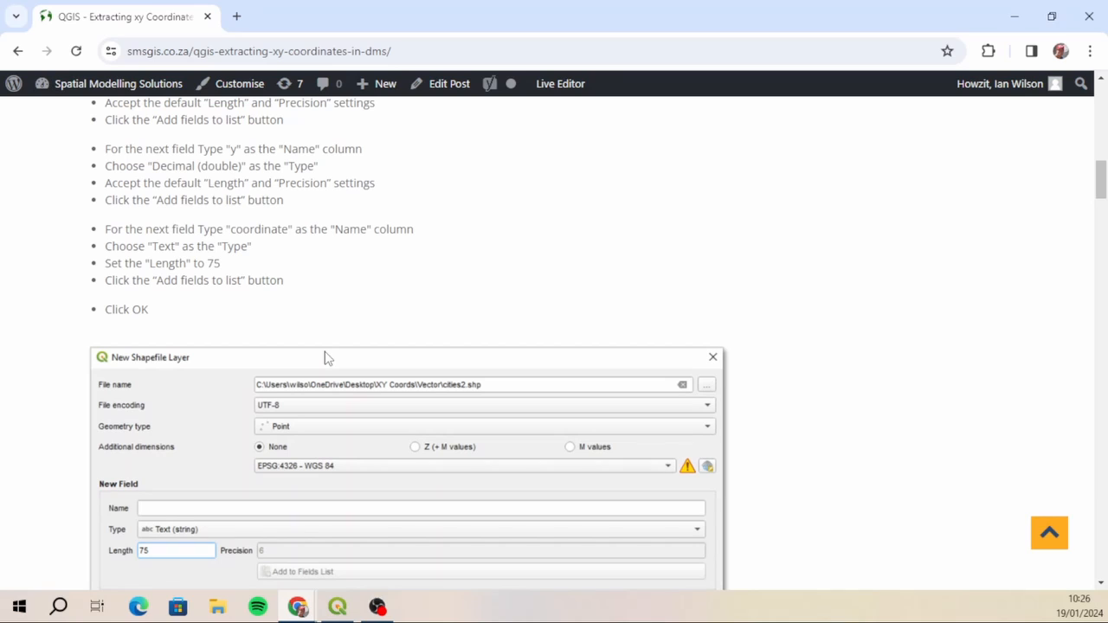
scroll(327, 357, "down", 12)
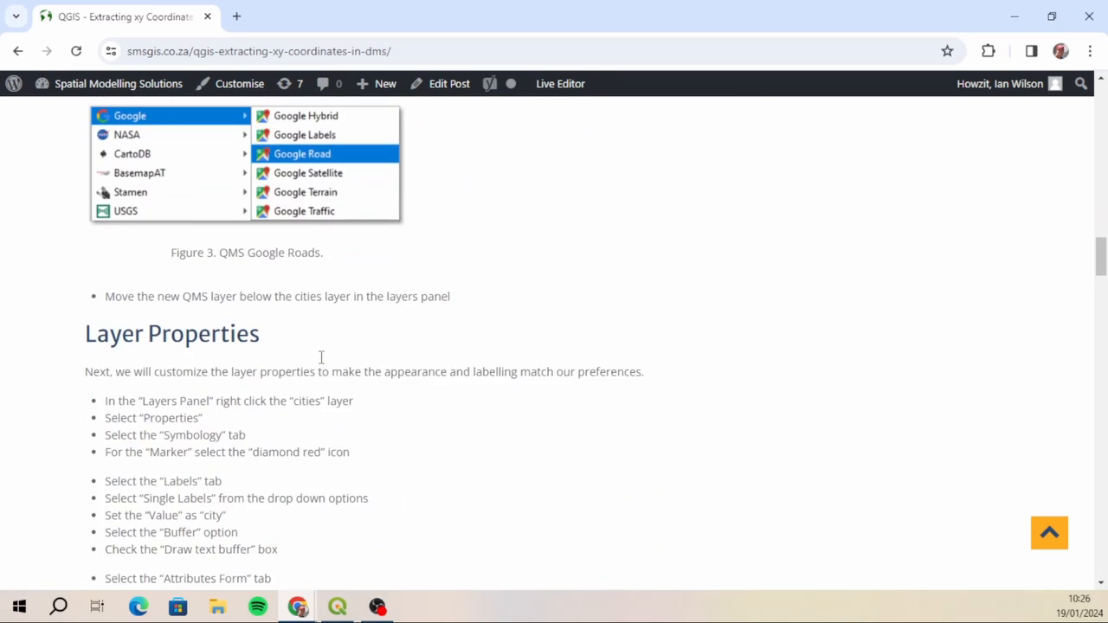
scroll(320, 357, "down", 4)
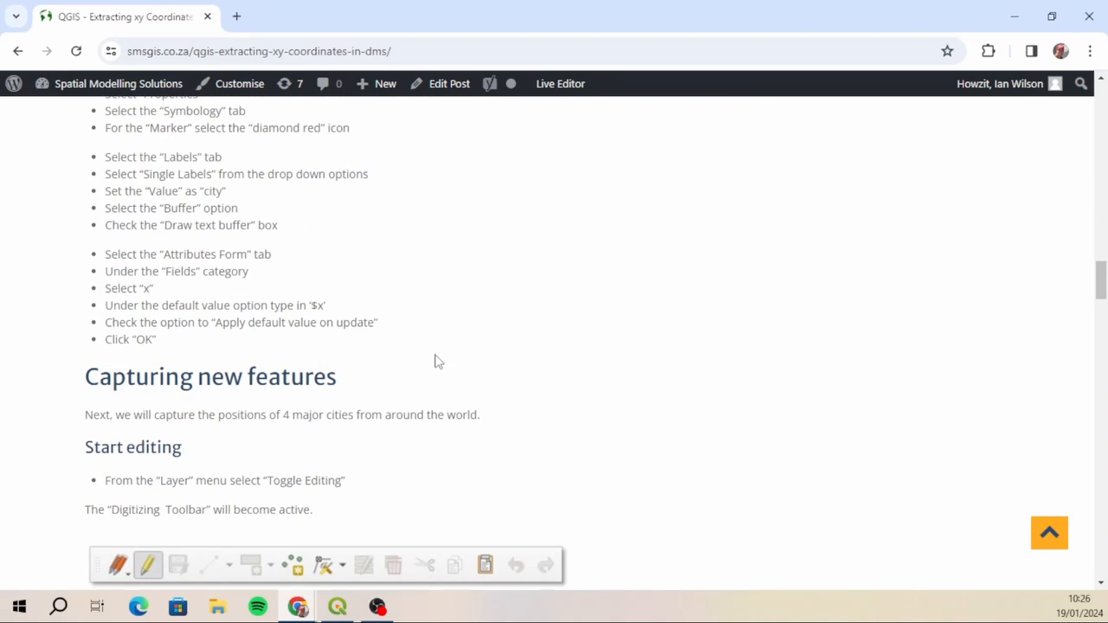
scroll(433, 361, "up", 20)
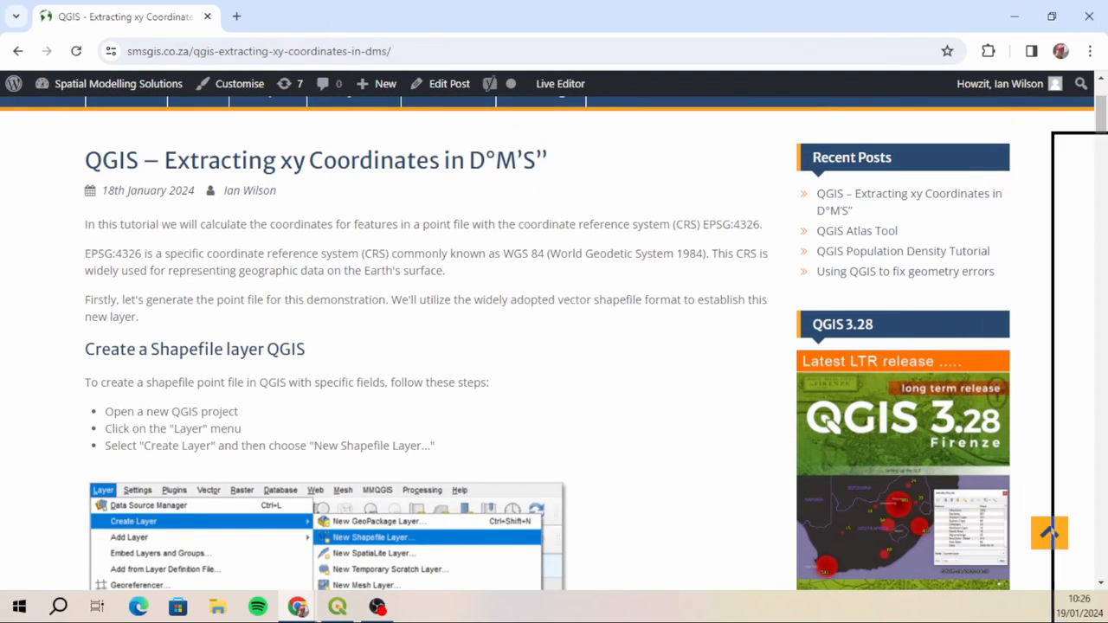
left_click_drag(519, 16, 1107, 146)
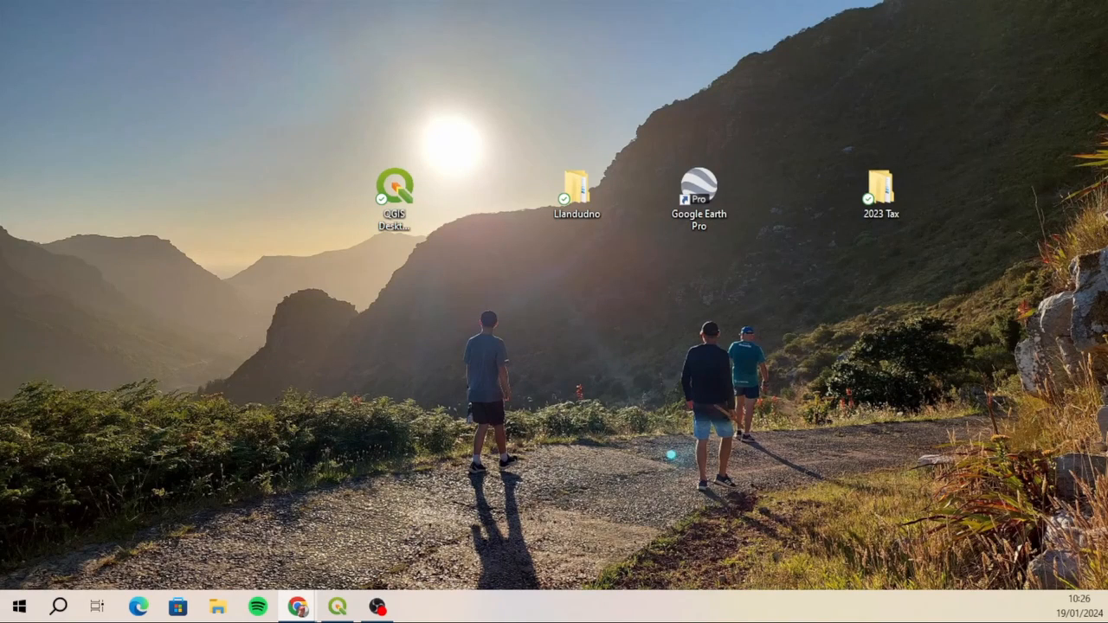
Step: Switch to the untitled QGIS project and start creating a new shapefile layer
mouse_move(343, 611)
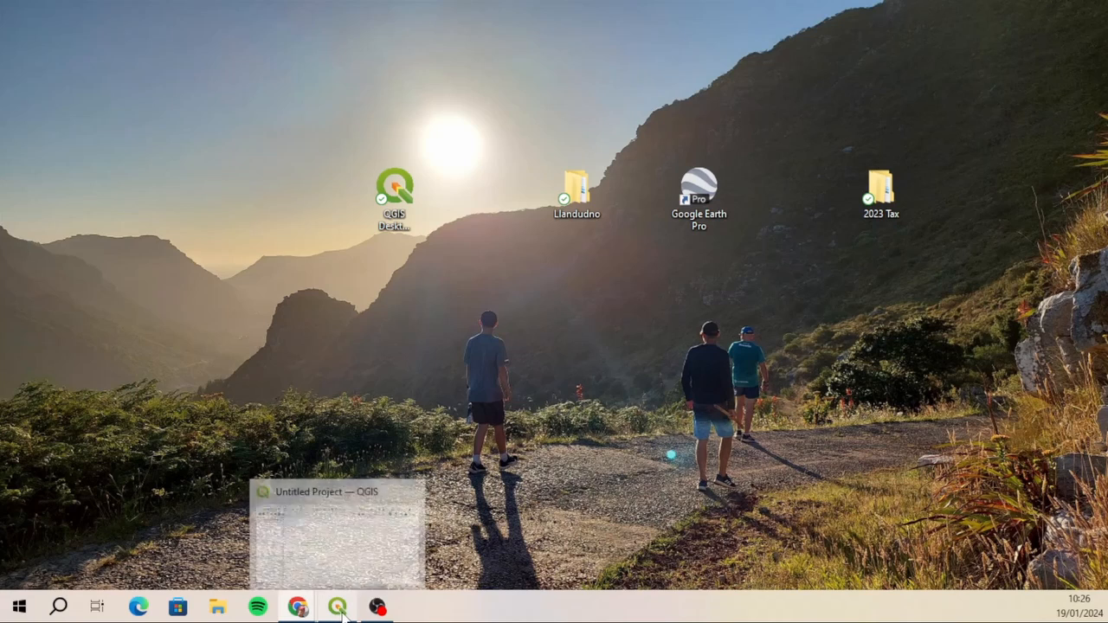
left_click(338, 608)
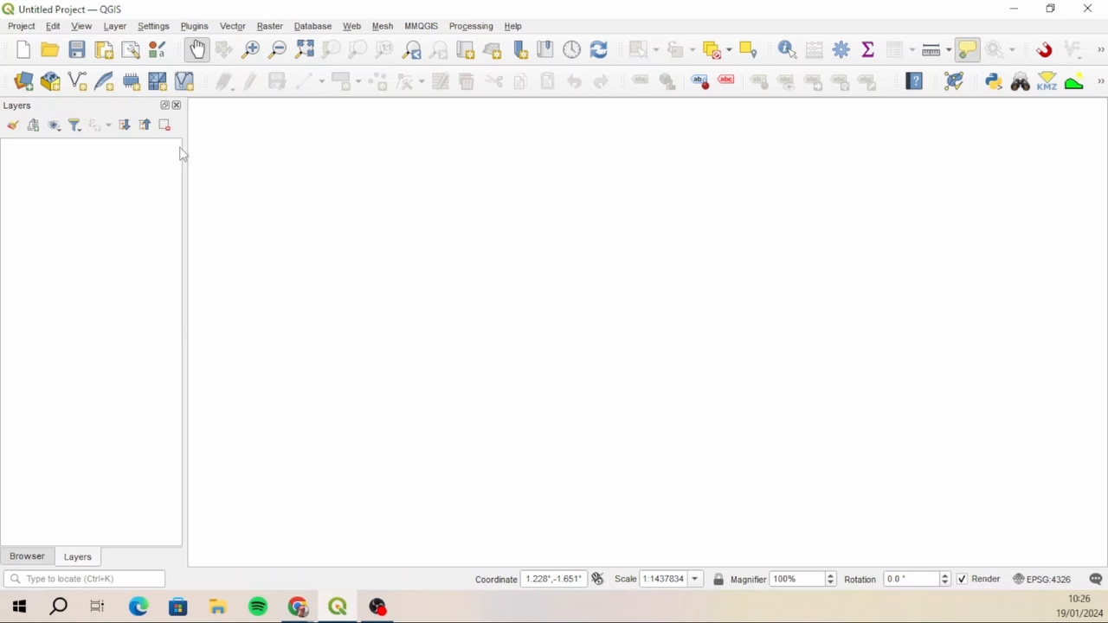
left_click(118, 31)
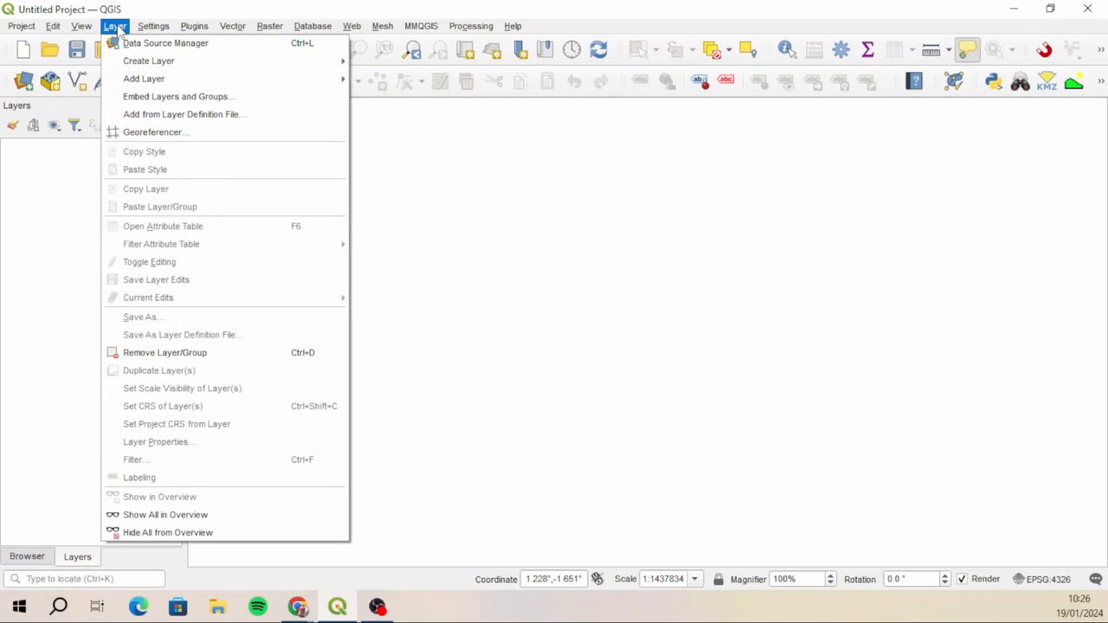
mouse_move(204, 69)
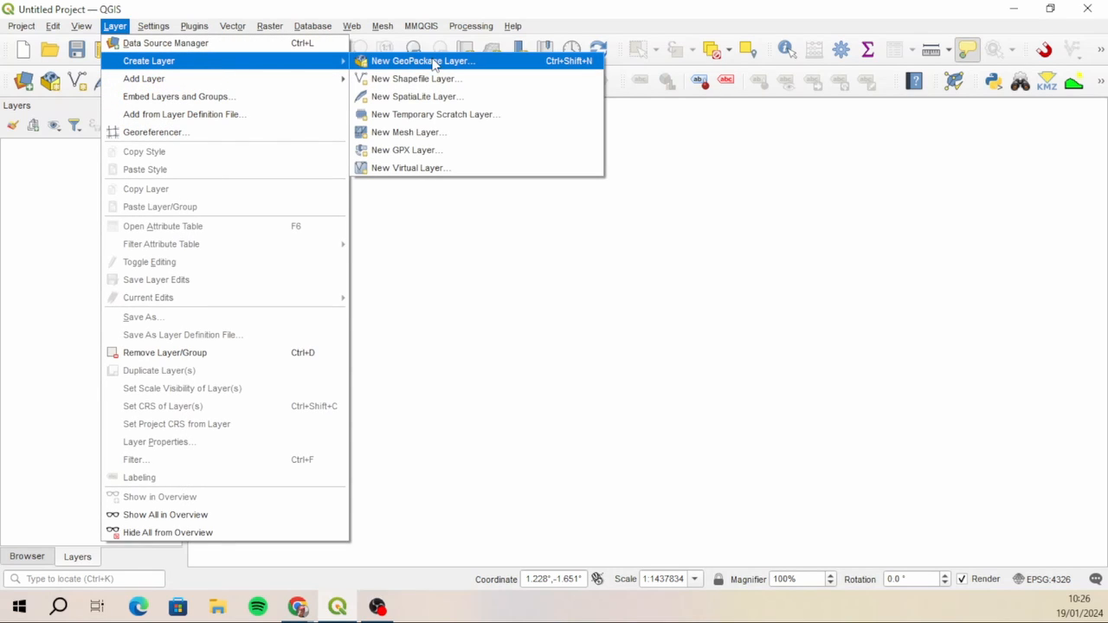
left_click(407, 84)
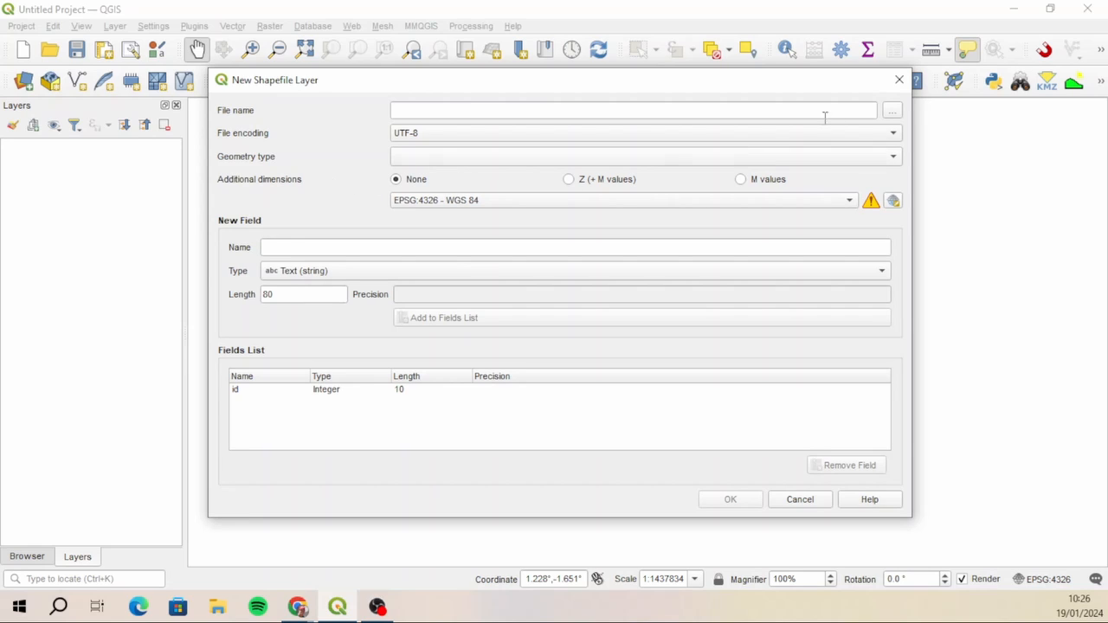
Step: Set the new shapefile's file to cities.shp in the Vector folder of XY Coords, and choose Point as its geometry type
left_click(892, 113)
left_click(87, 122)
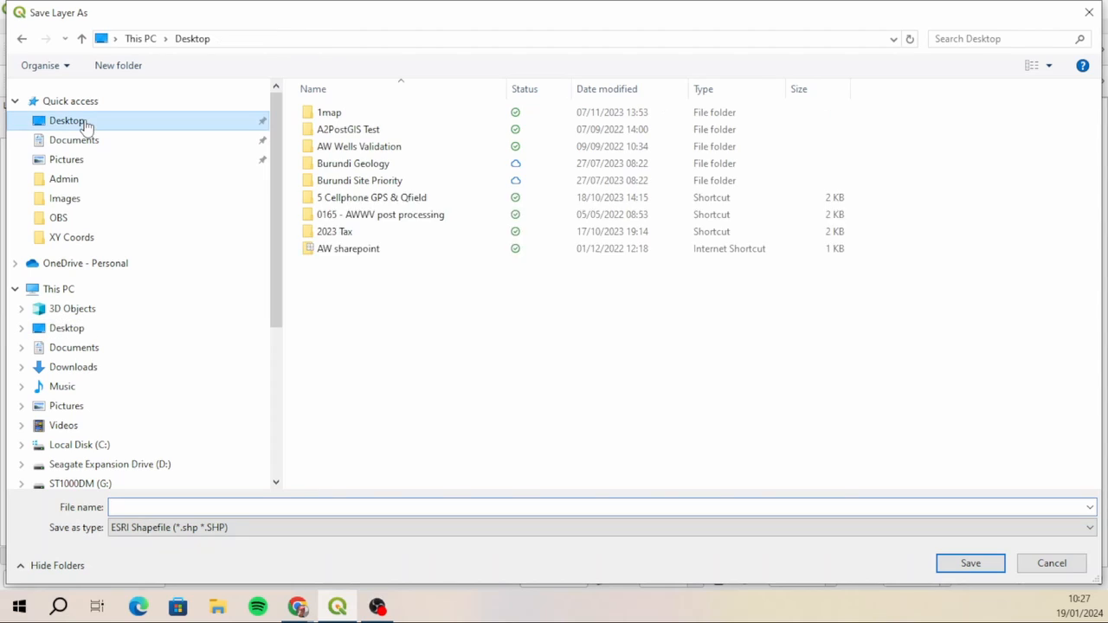
left_click(100, 246)
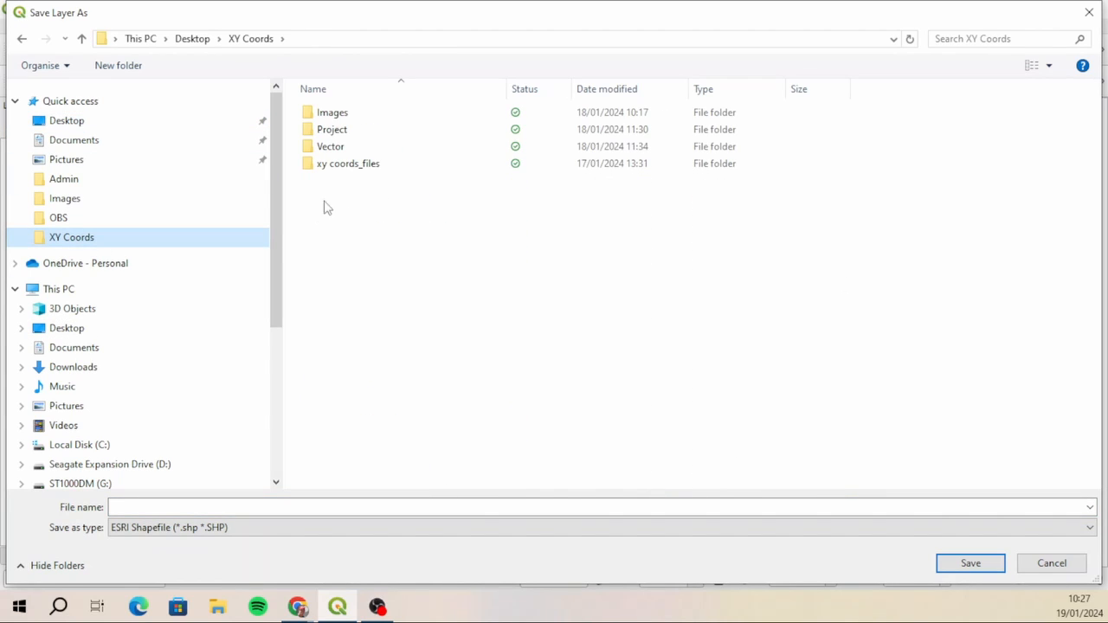
left_click(346, 151)
double_click(345, 151)
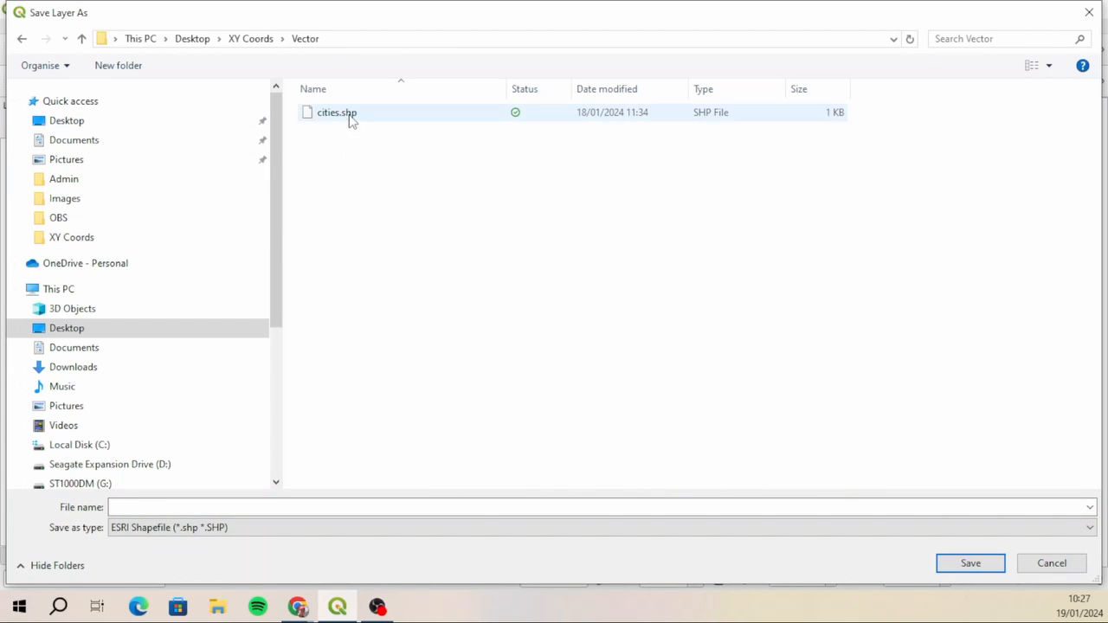
left_click(349, 116)
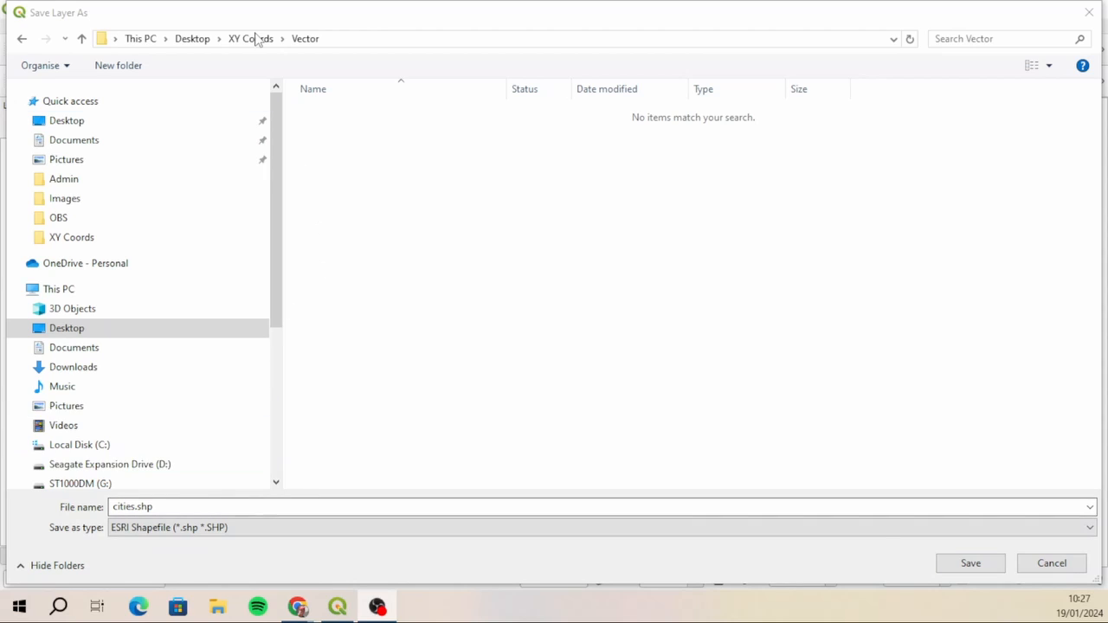
left_click(970, 564)
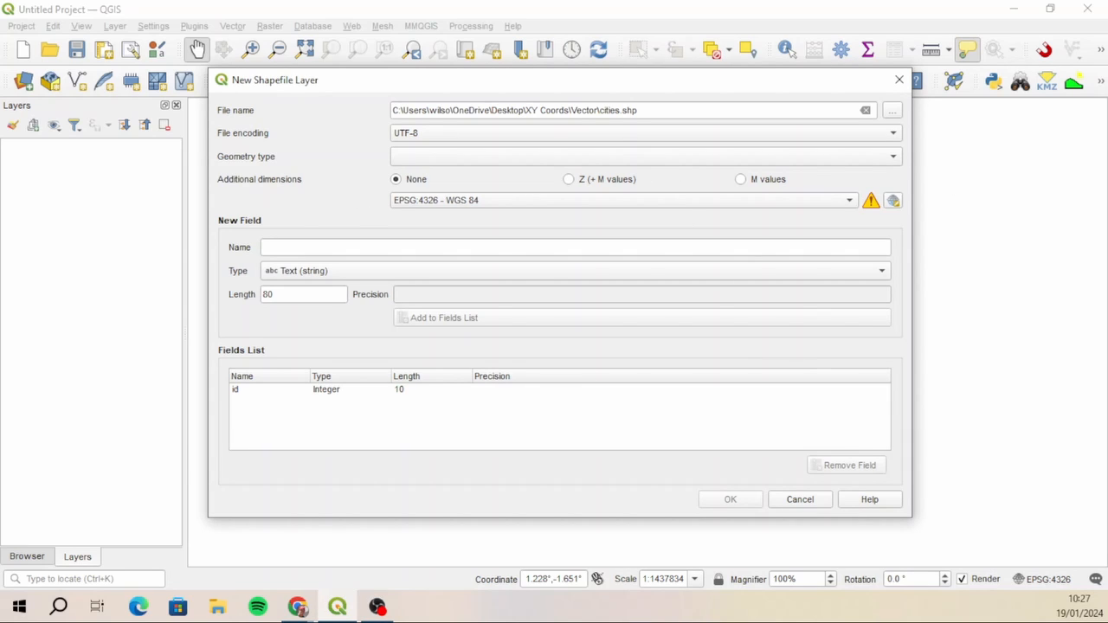
left_click(451, 152)
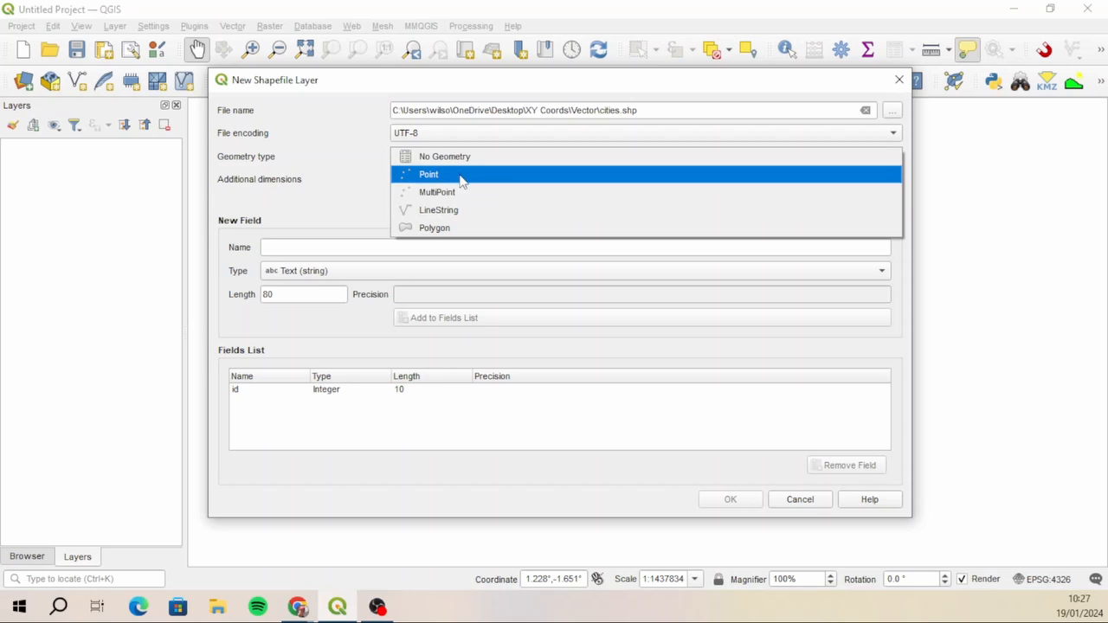
left_click(461, 176)
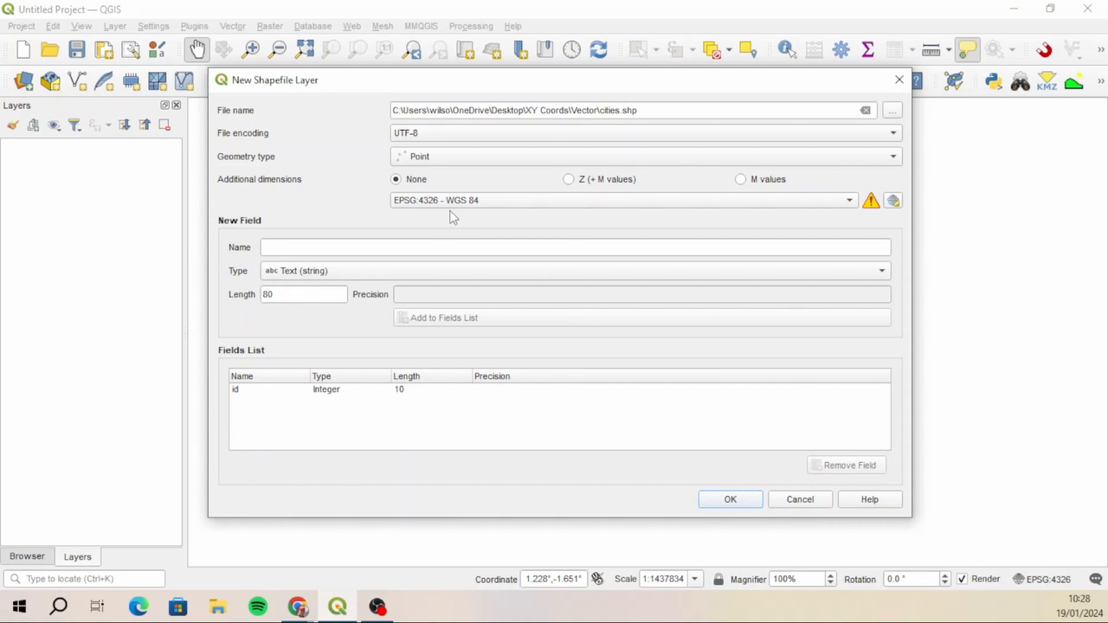
Step: Add a Text (string) field named city with a length of 25 to the new shapefile's fields list
left_click(376, 249)
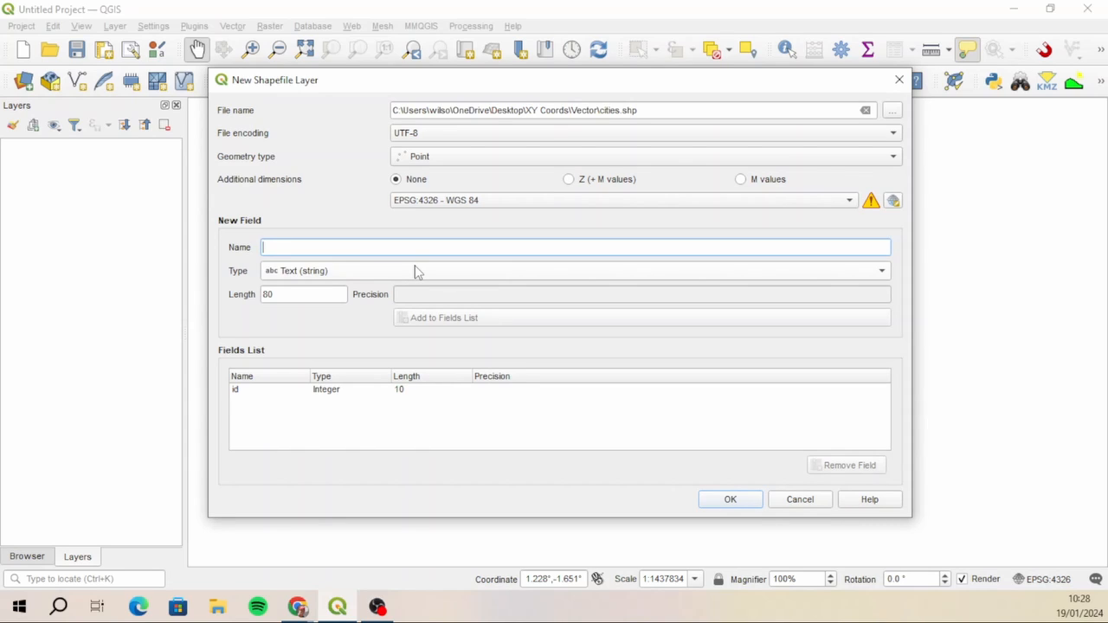
type("city")
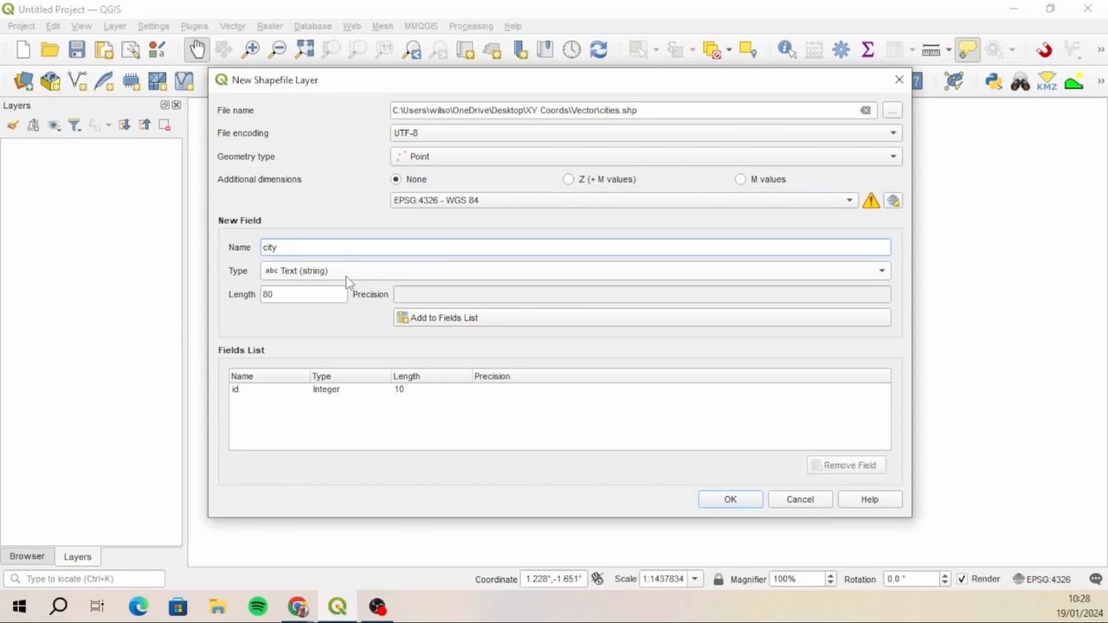
left_click_drag(298, 295, 250, 297)
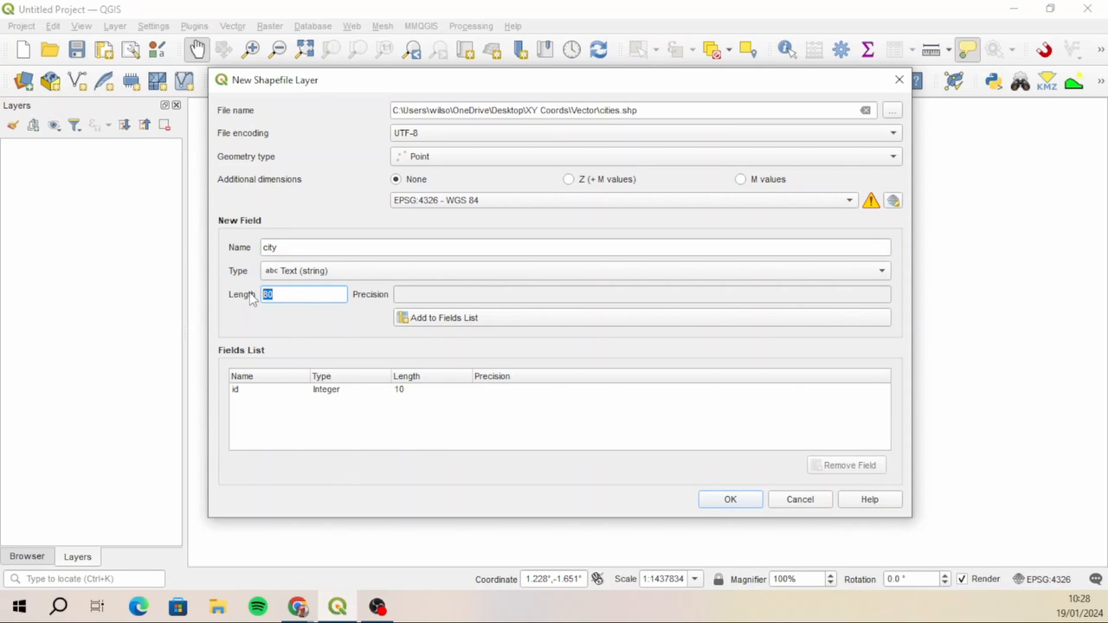
type("25")
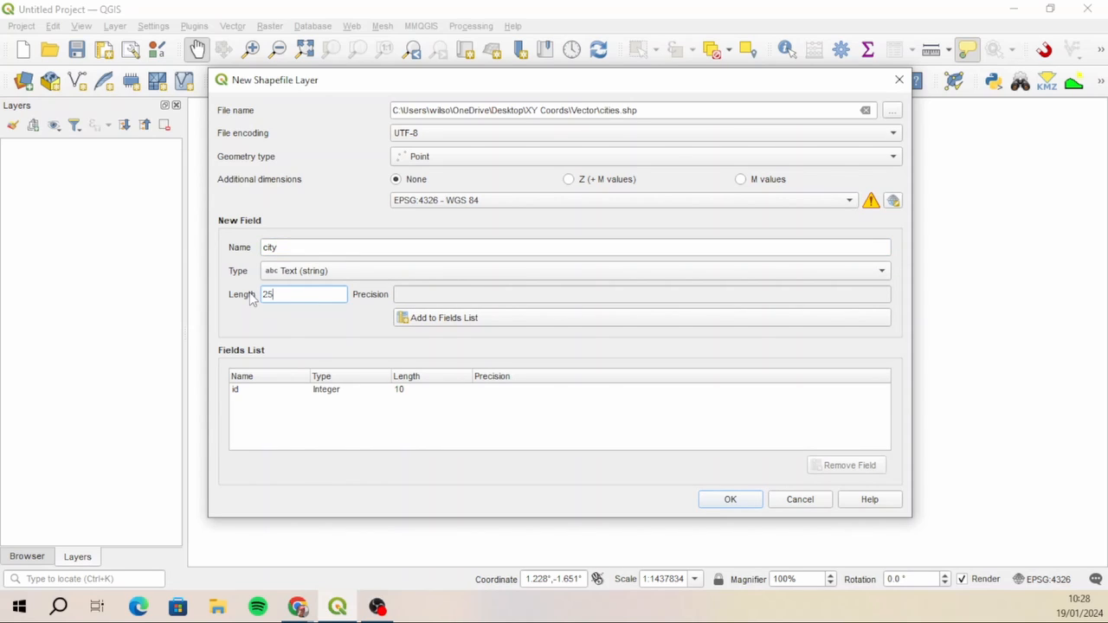
left_click(506, 321)
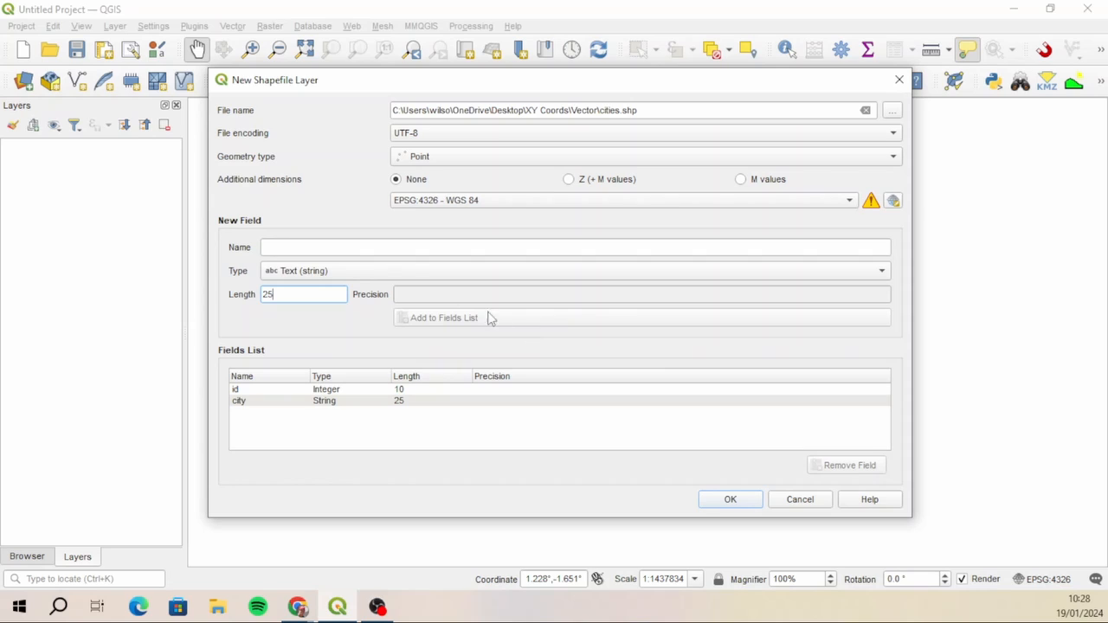
Step: Add a Decimal (double) field named x to the fields list, keeping the default length and precision
left_click(367, 250)
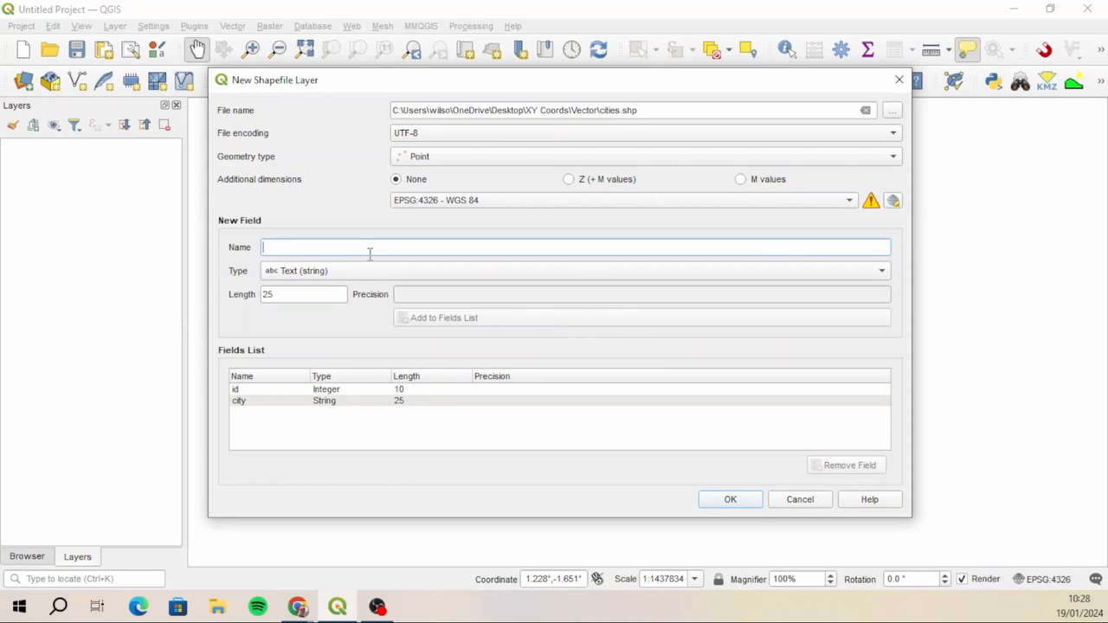
type("x")
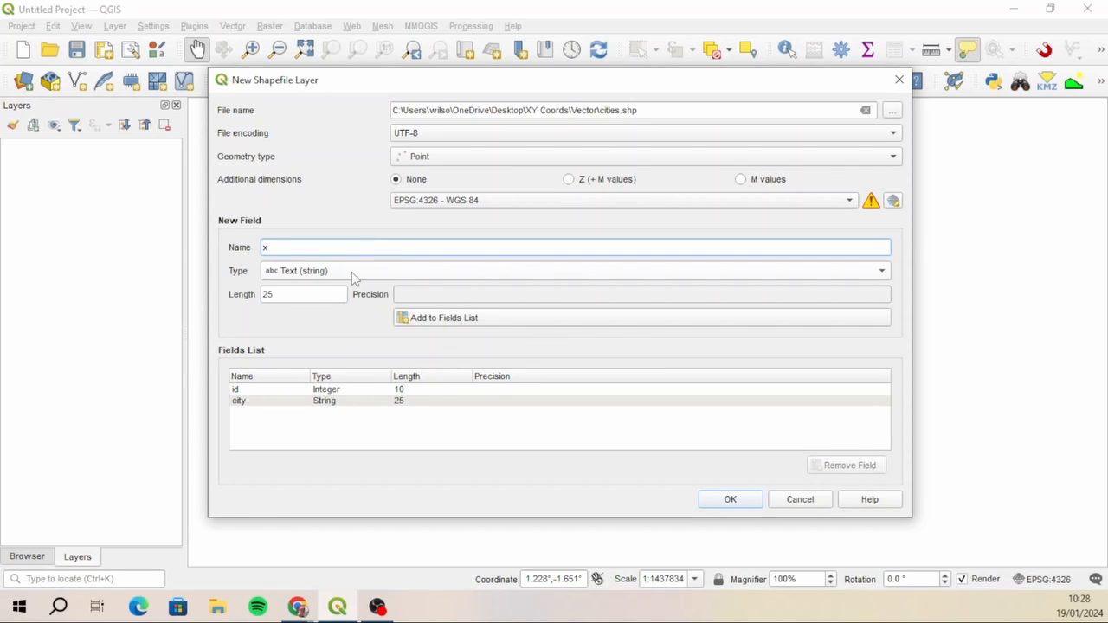
left_click(354, 275)
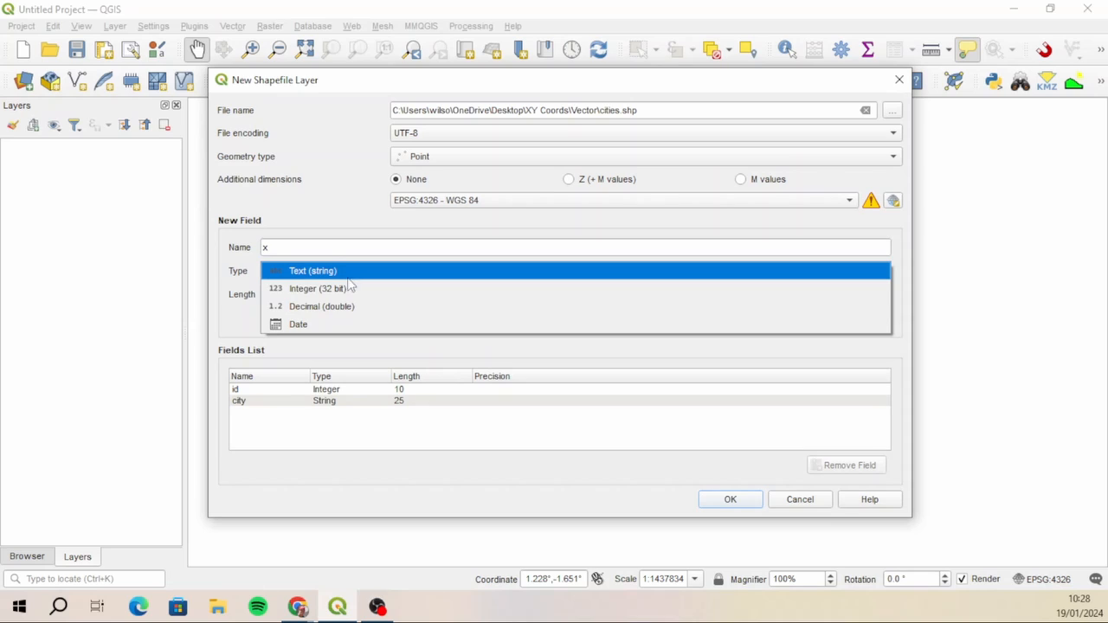
left_click(336, 307)
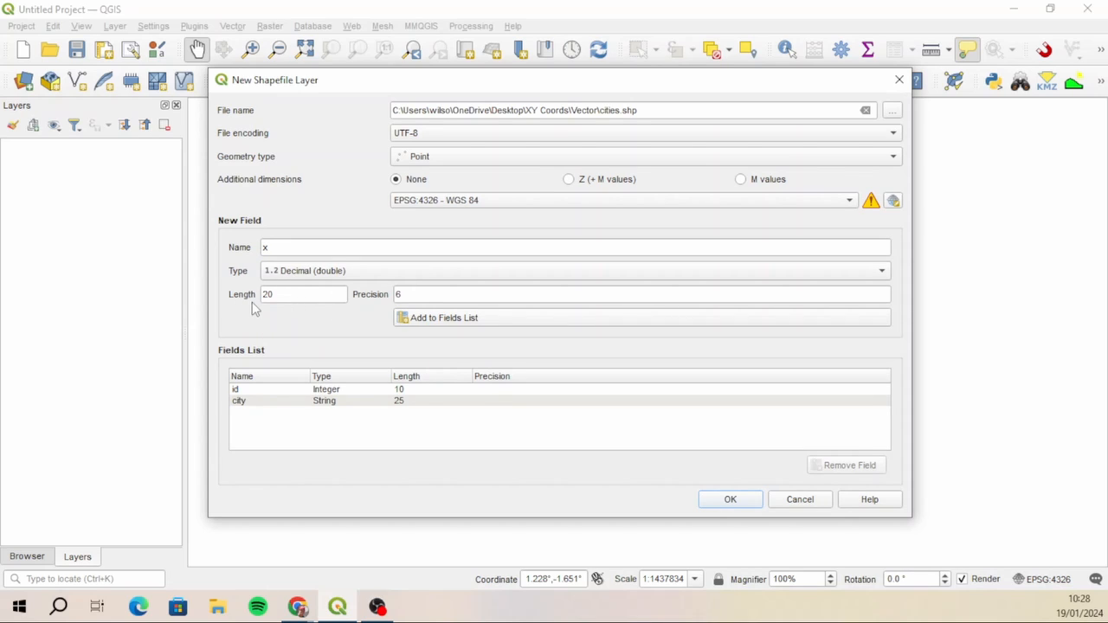
left_click(473, 320)
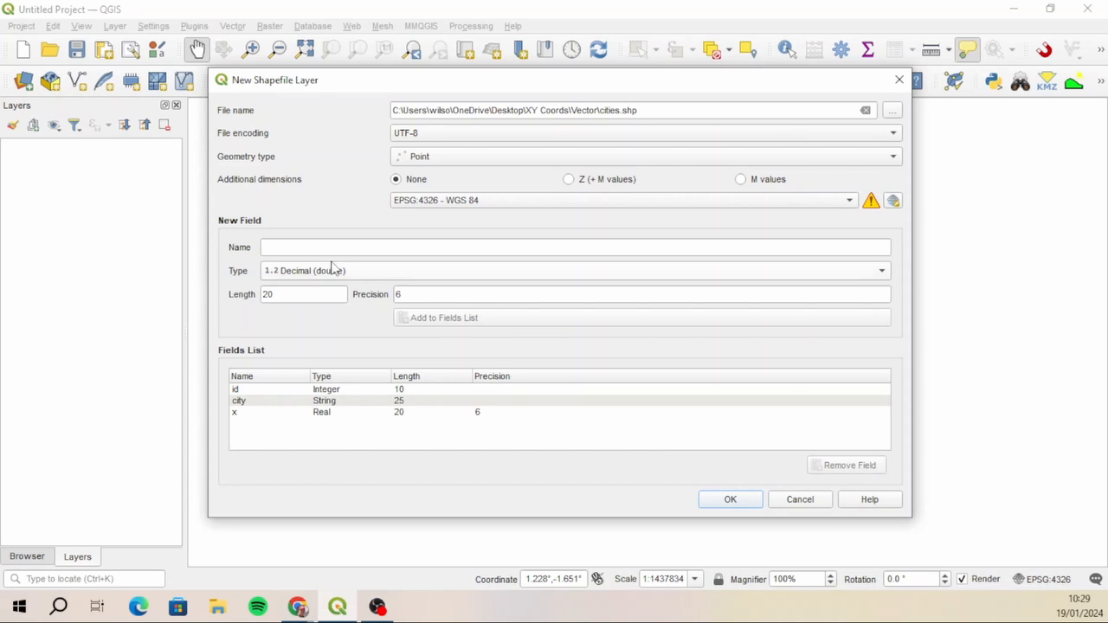
Step: Add another Decimal (double) field named y to the fields list with the same length and precision as x
left_click(298, 248)
type("y")
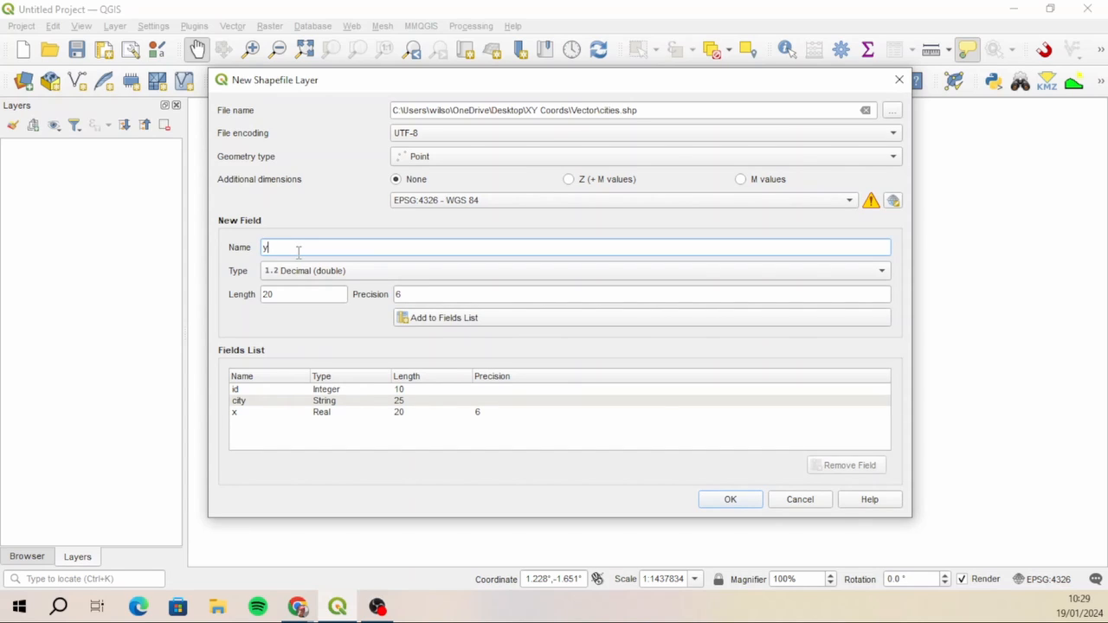
left_click(471, 320)
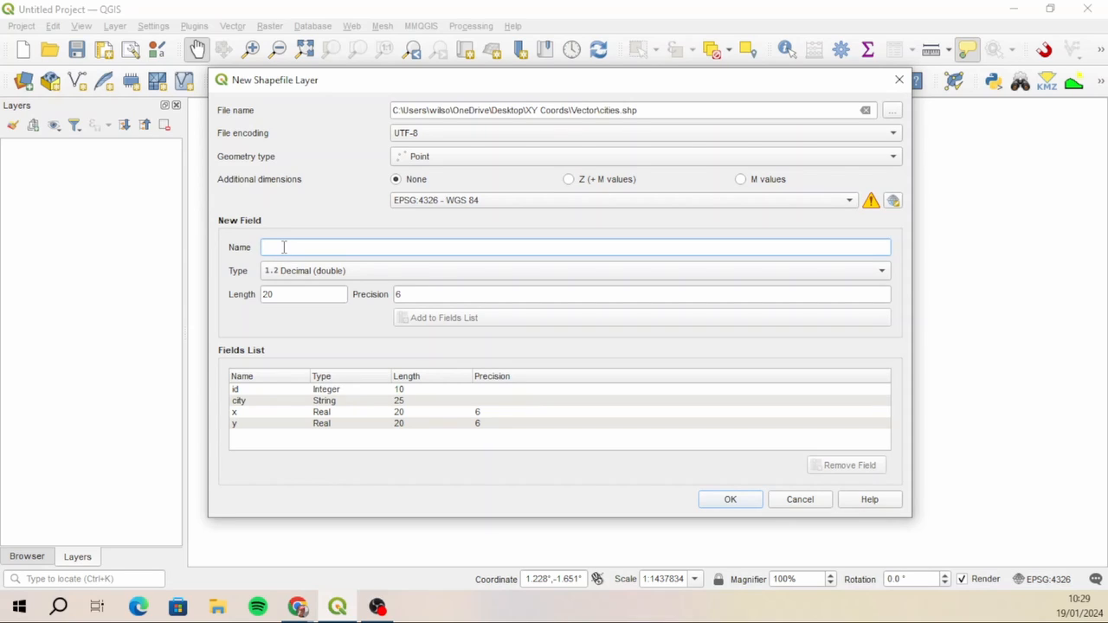
Step: Add a Text (string) field named coordinate with a length of 75 to the fields list
type("coor")
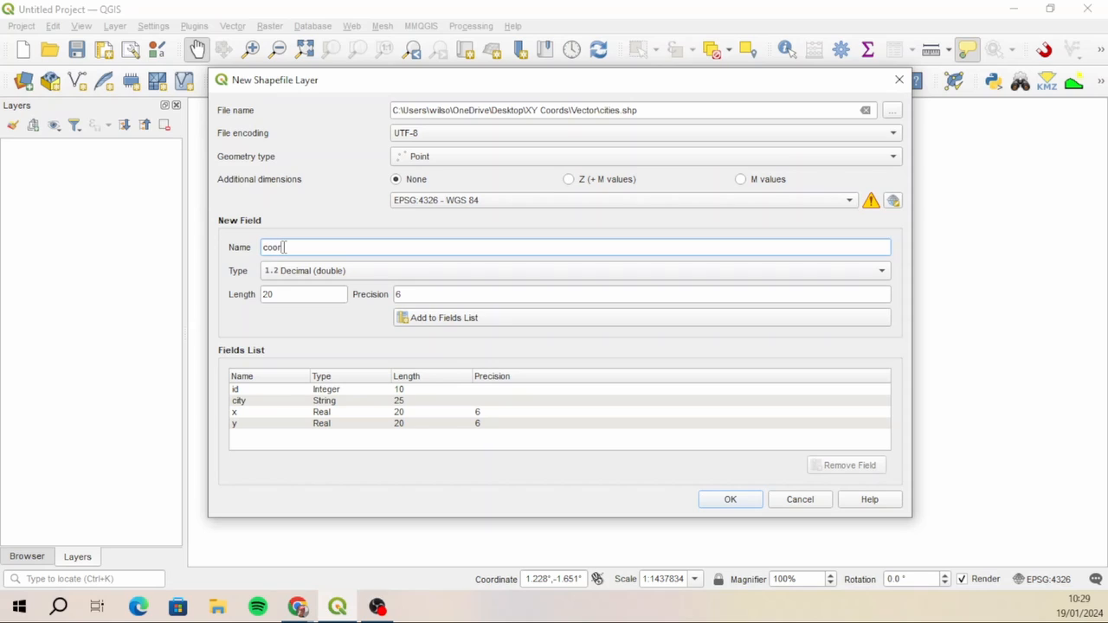
type("dinast")
key("BackSpace")
type("tes")
left_click(308, 274)
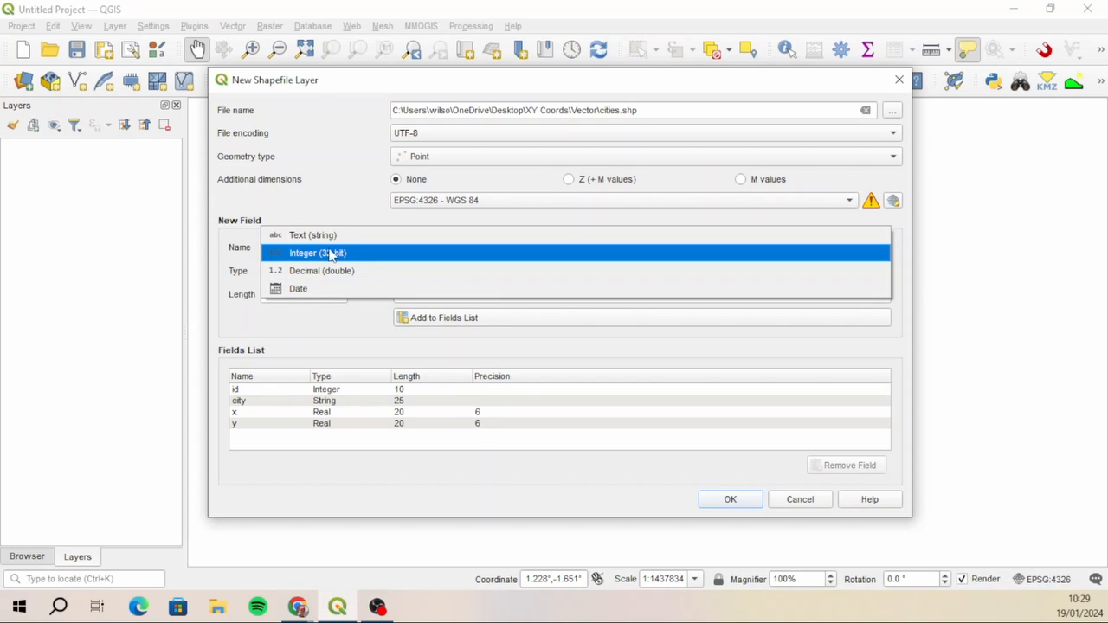
left_click(322, 235)
left_click(278, 295)
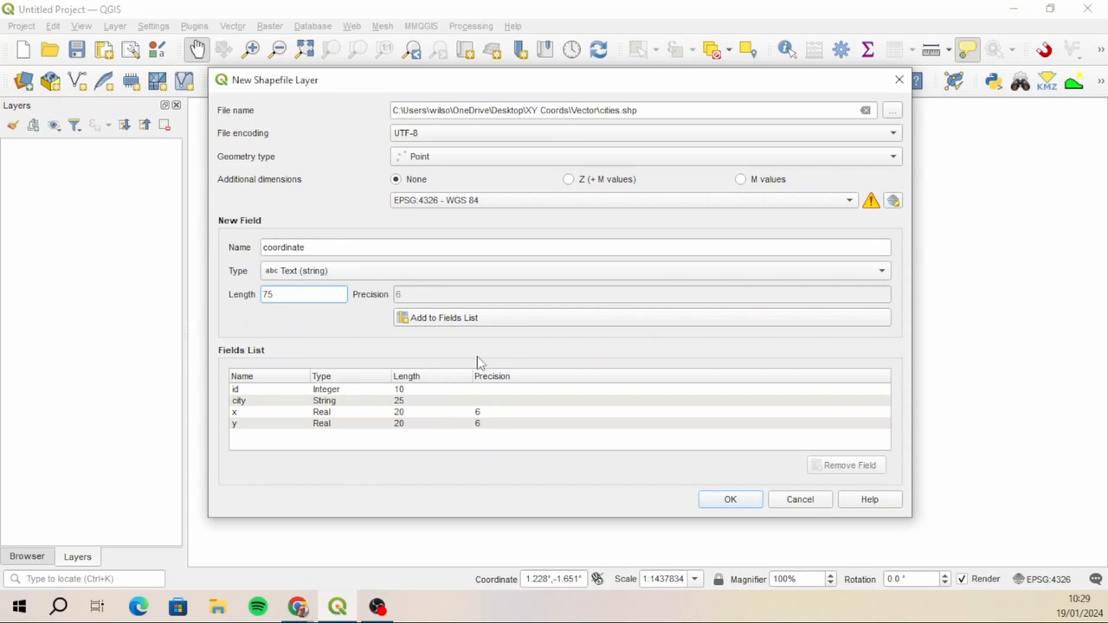
left_click(491, 317)
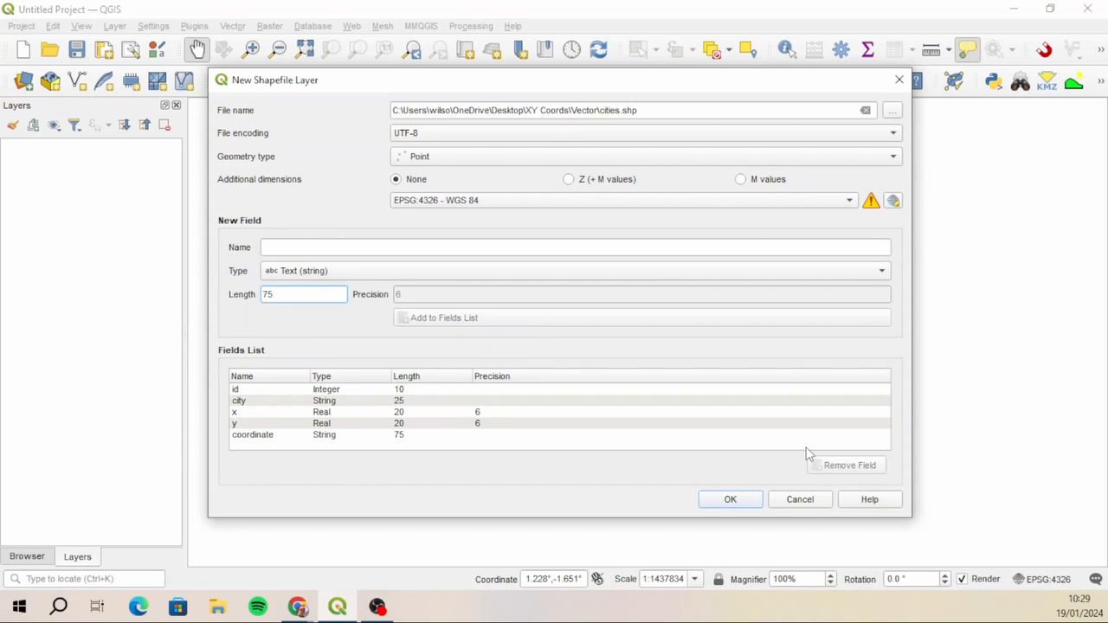
Step: Create the cities point shapefile with the defined fields list
left_click(750, 500)
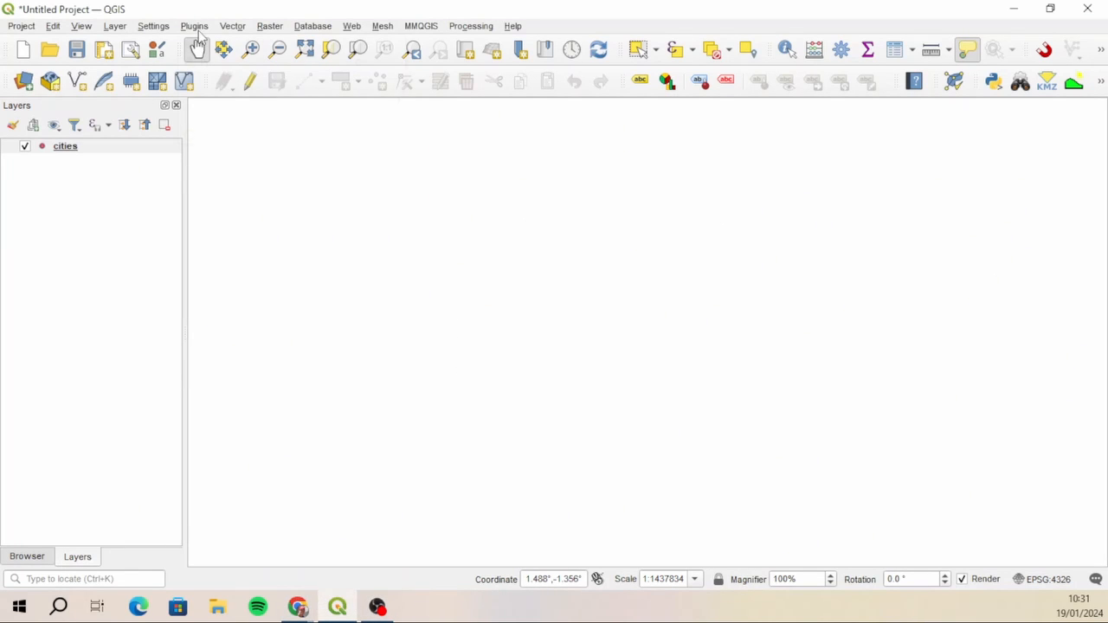
Step: Find the QuickMapServices plugin by searching all plugins for quickMap, and enable it
left_click(195, 26)
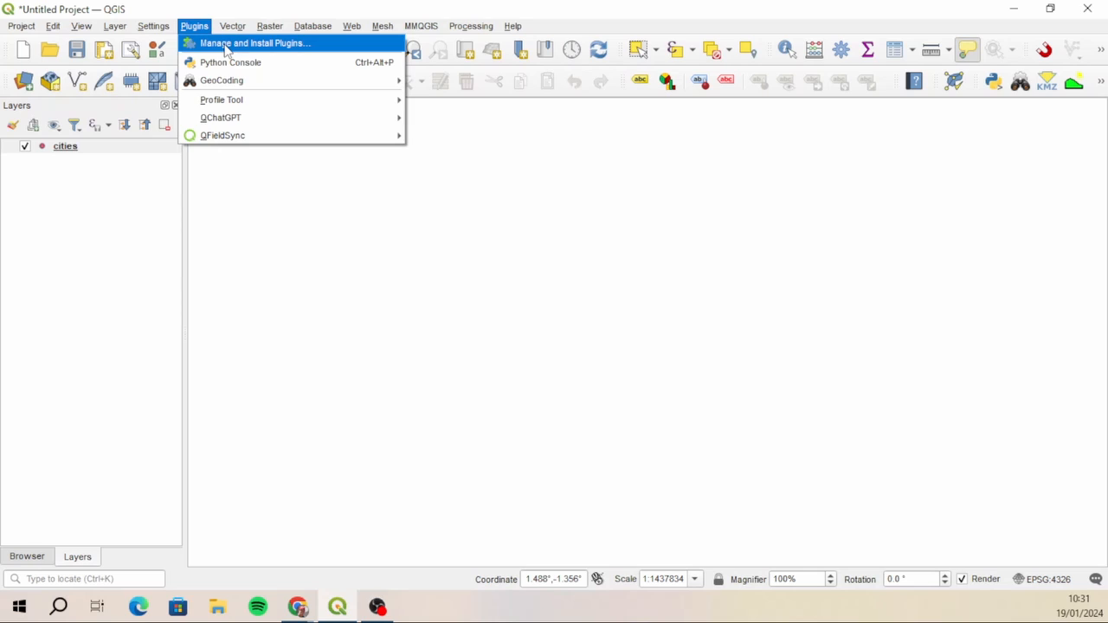
left_click(226, 45)
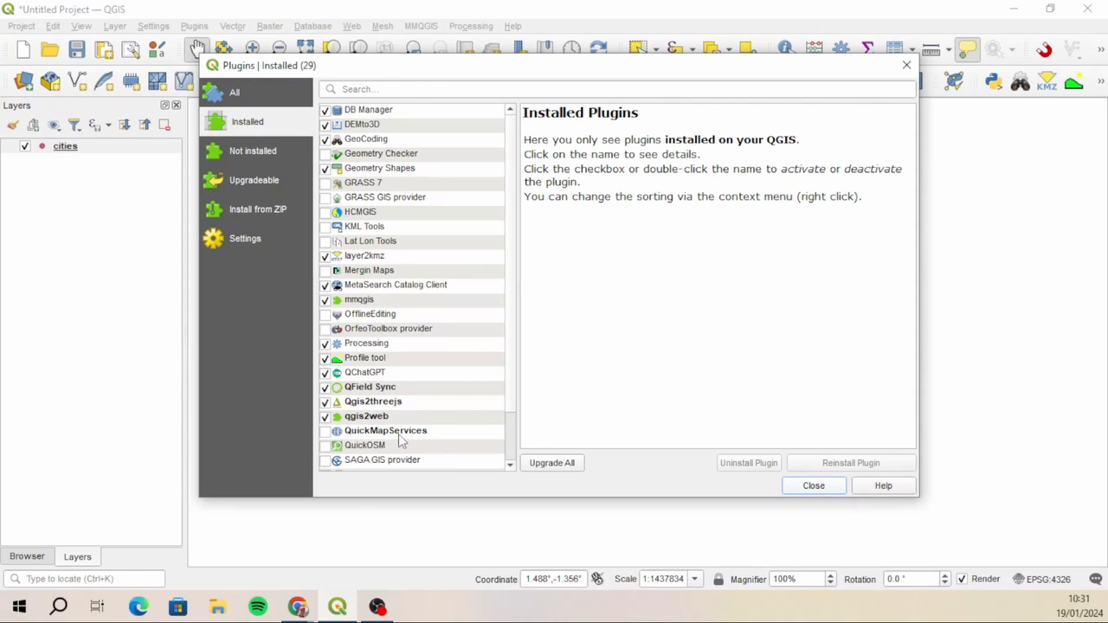
left_click(376, 88)
left_click(251, 97)
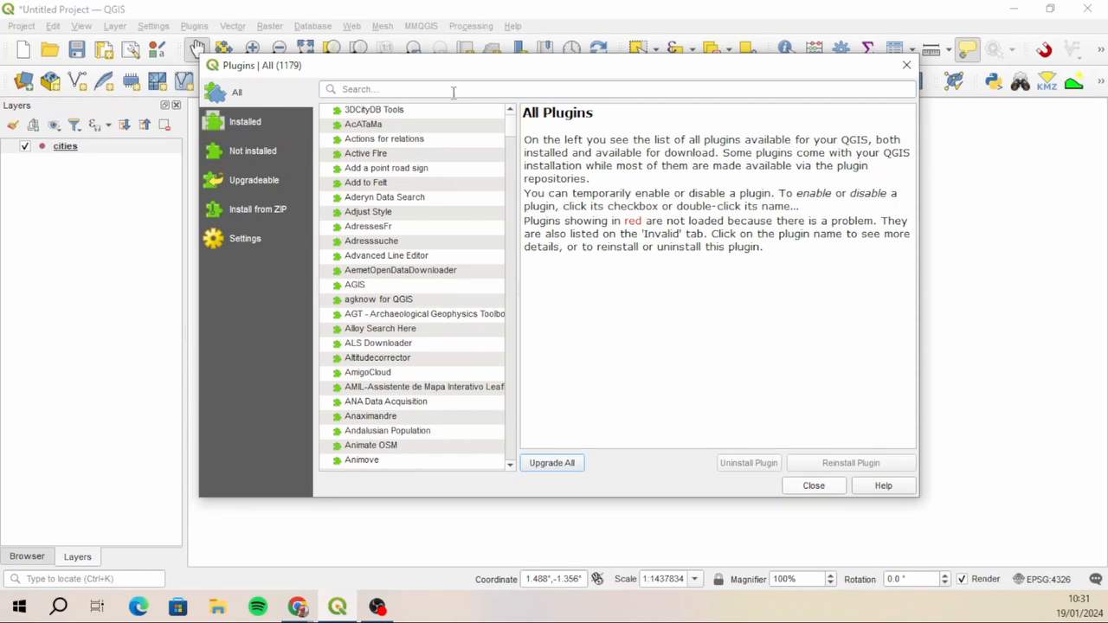
type("quick")
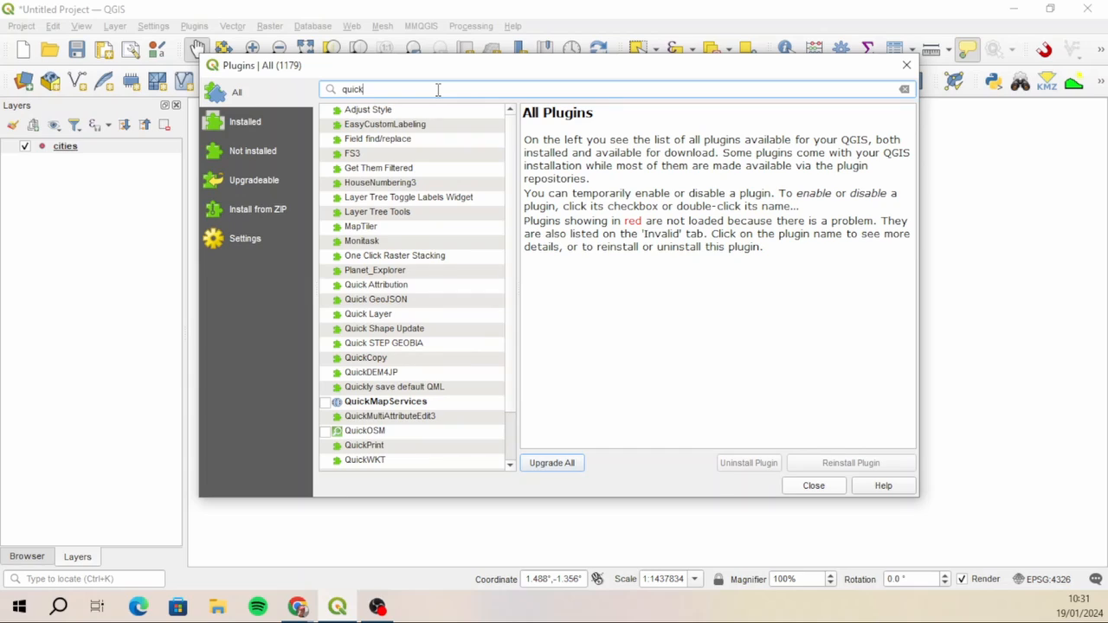
type("Map")
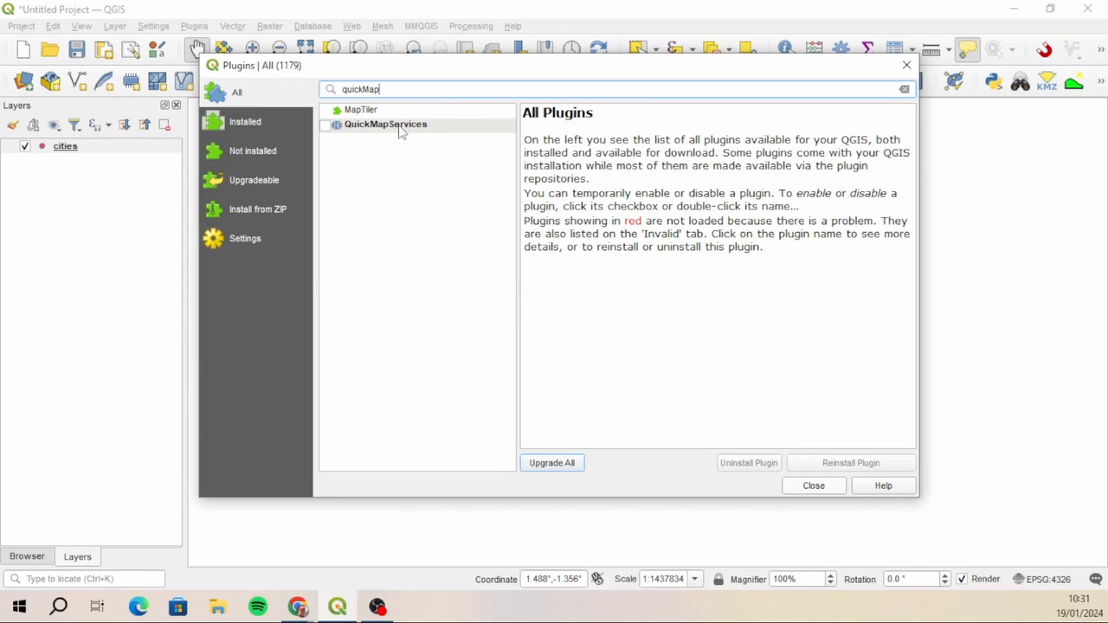
left_click(324, 125)
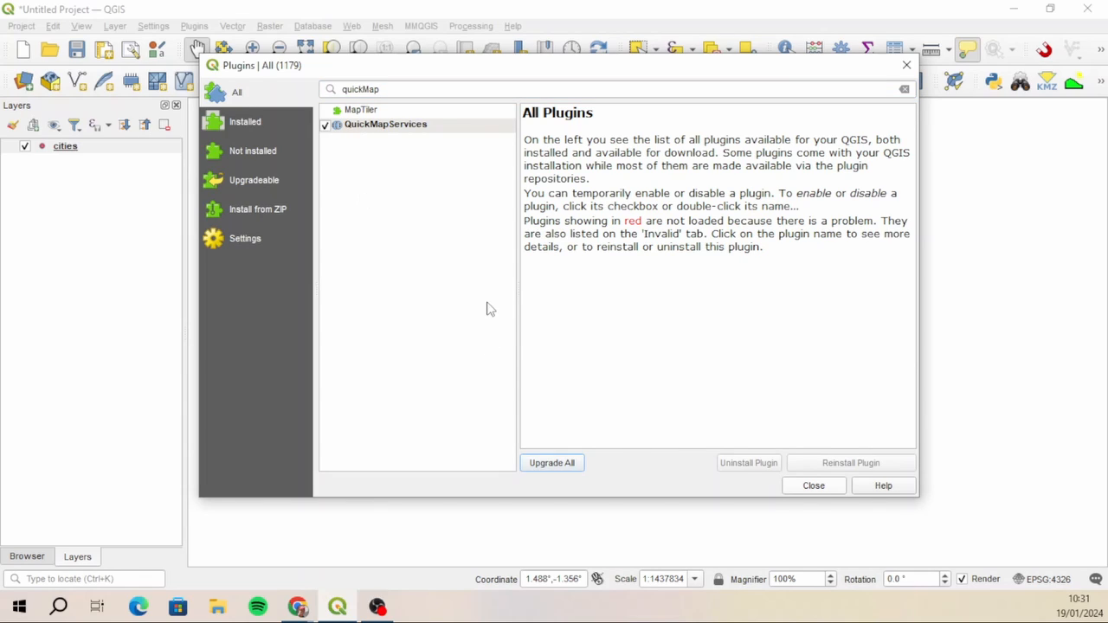
left_click(812, 487)
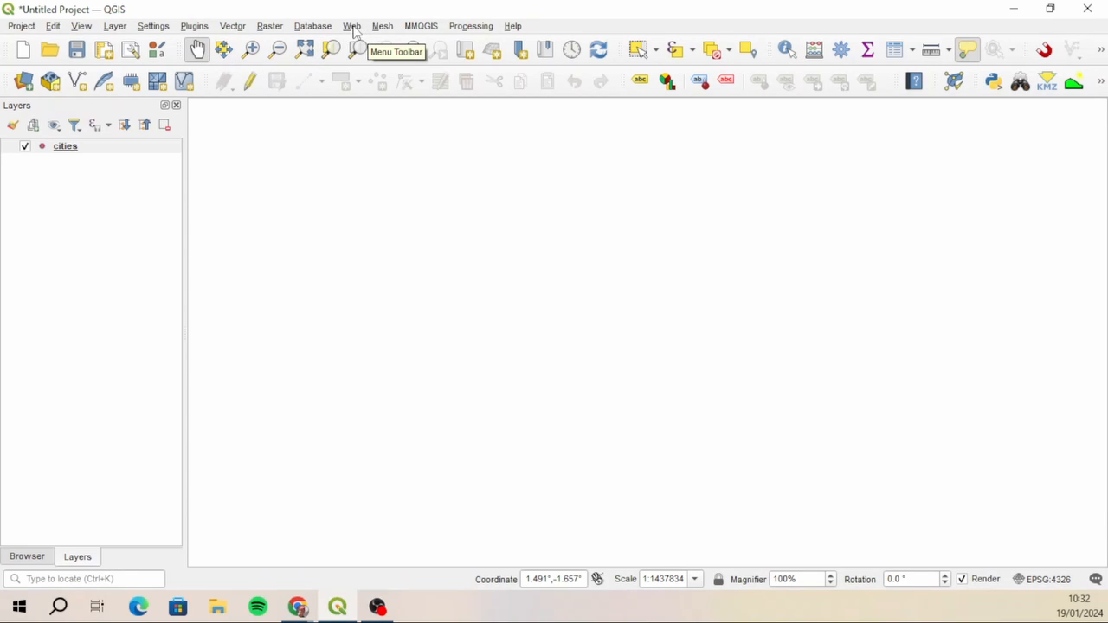
Step: Download the contributed services pack in the QuickMapServices settings and save the settings
left_click(352, 26)
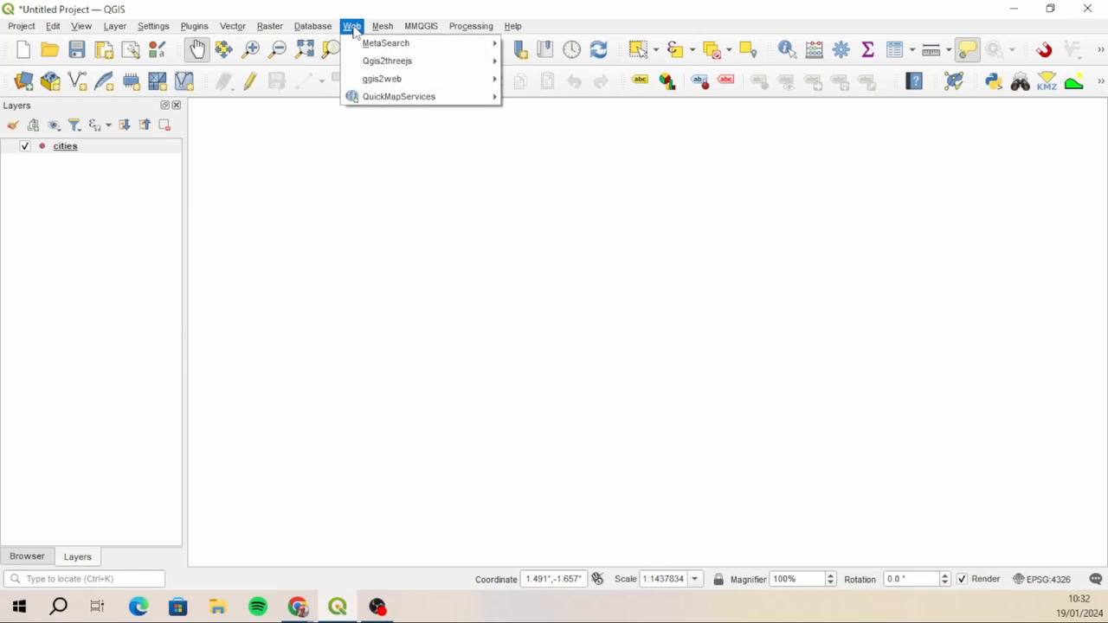
mouse_move(415, 101)
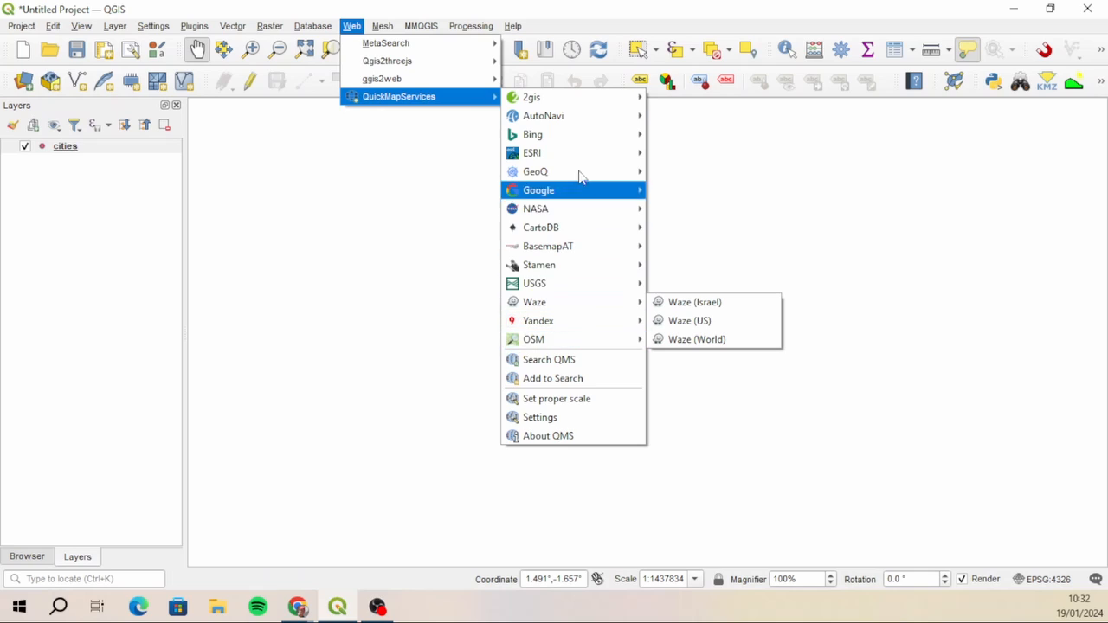
mouse_move(580, 159)
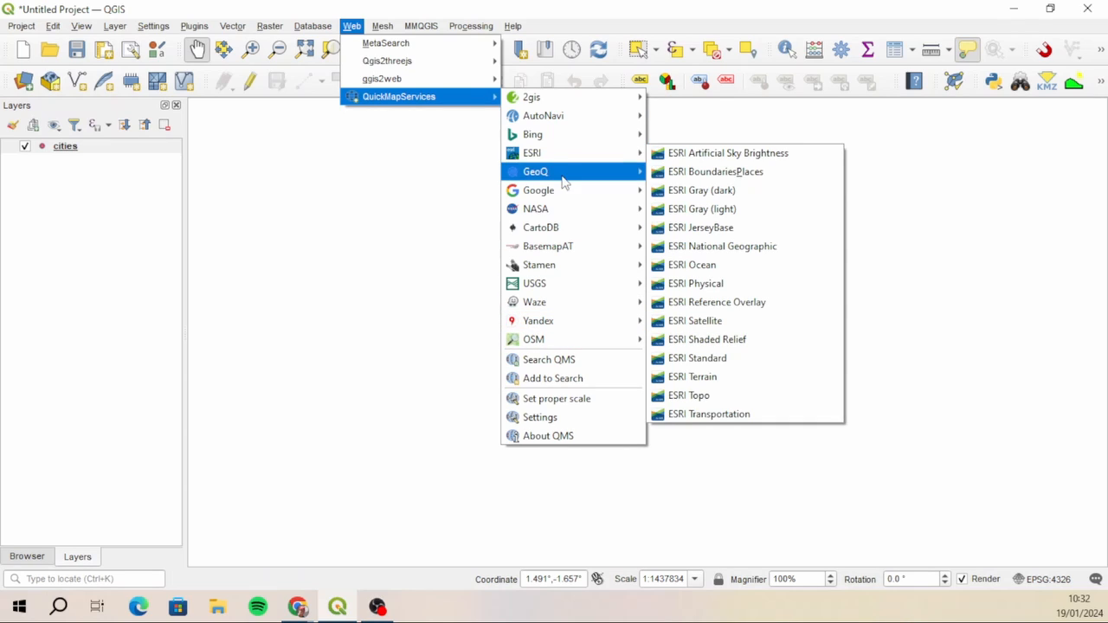
mouse_move(573, 194)
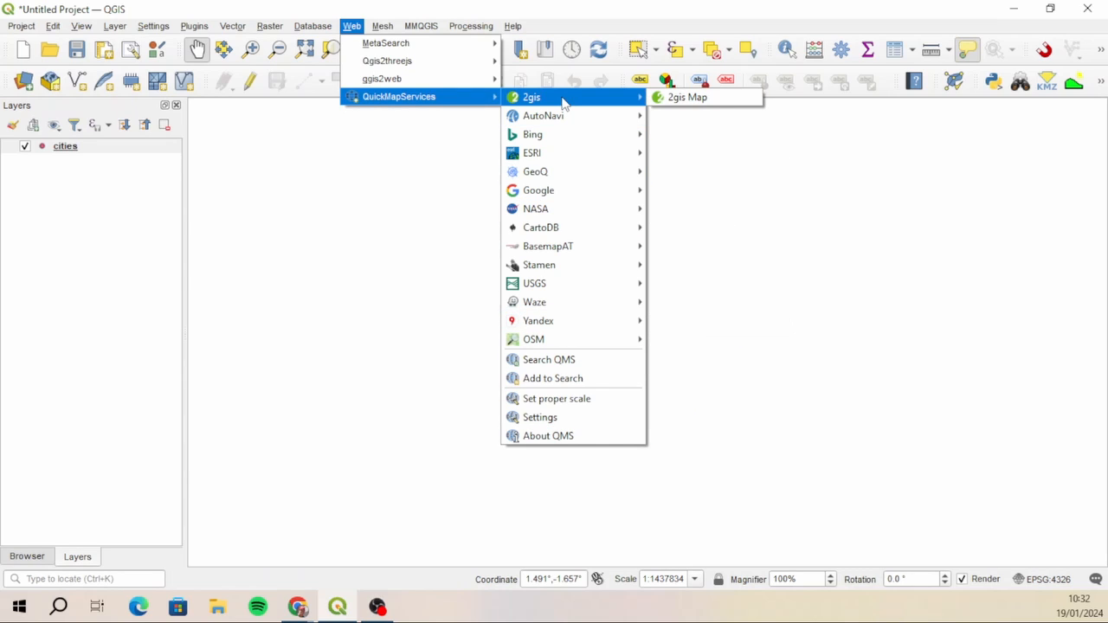
mouse_move(591, 109)
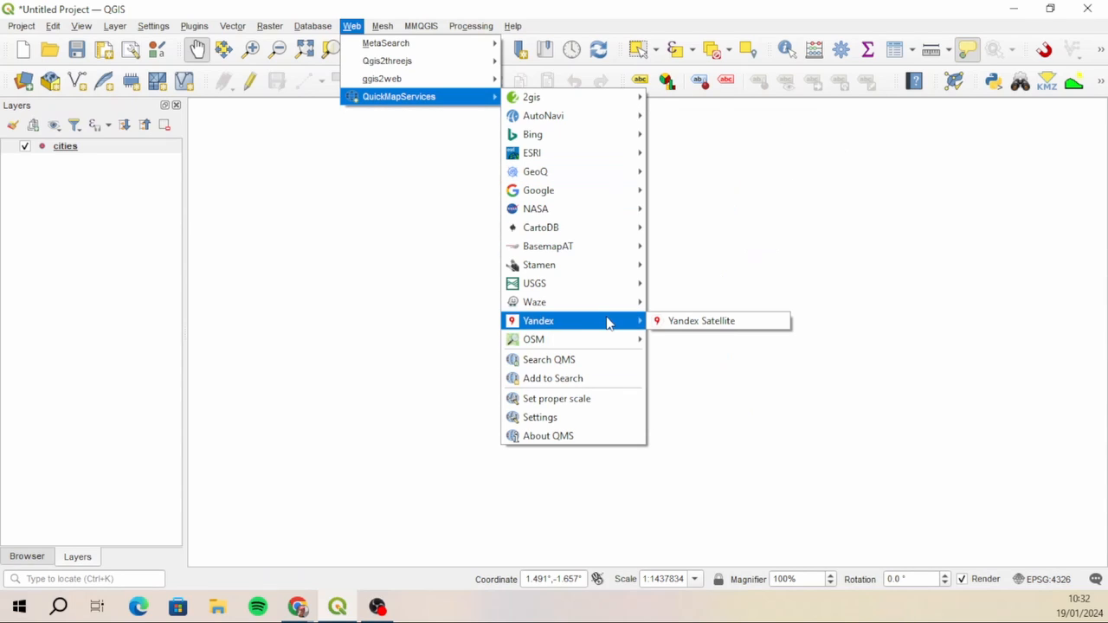
left_click(583, 421)
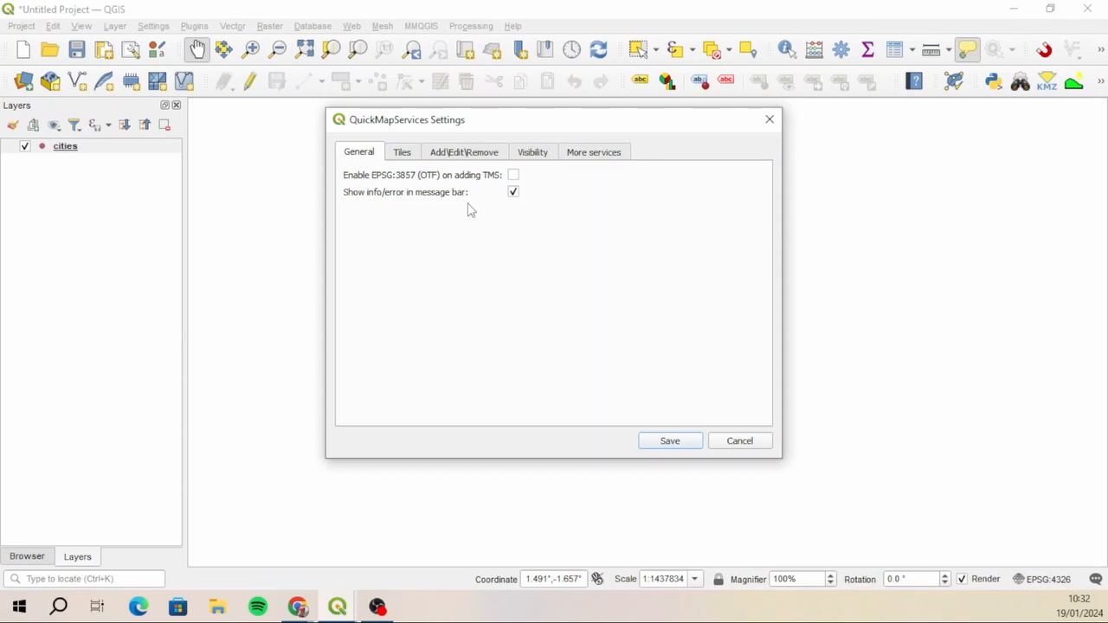
left_click(612, 156)
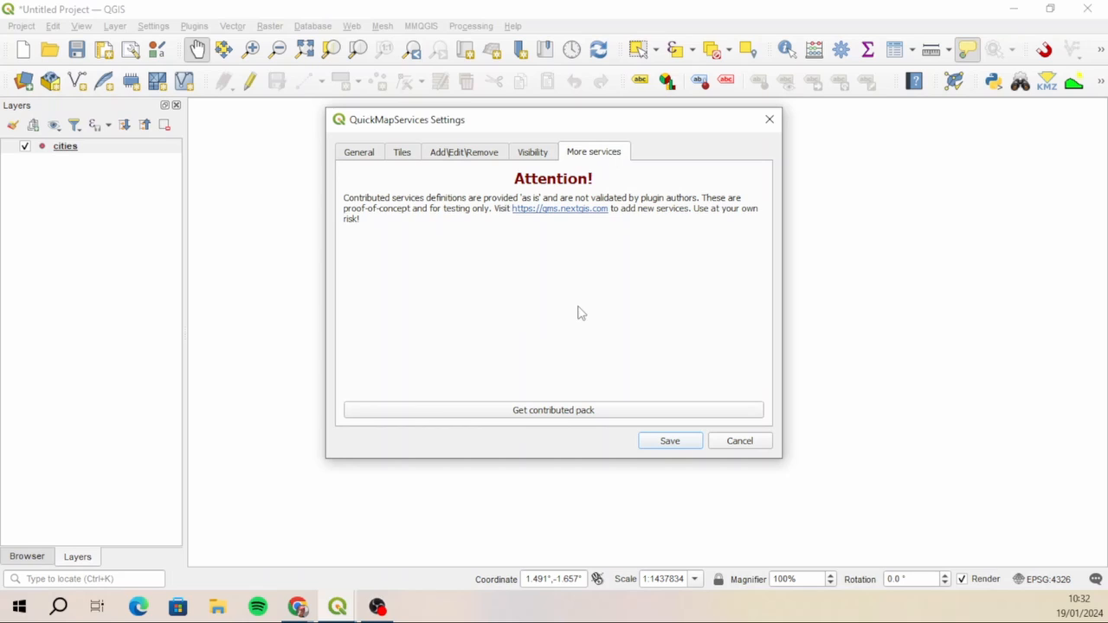
left_click(559, 412)
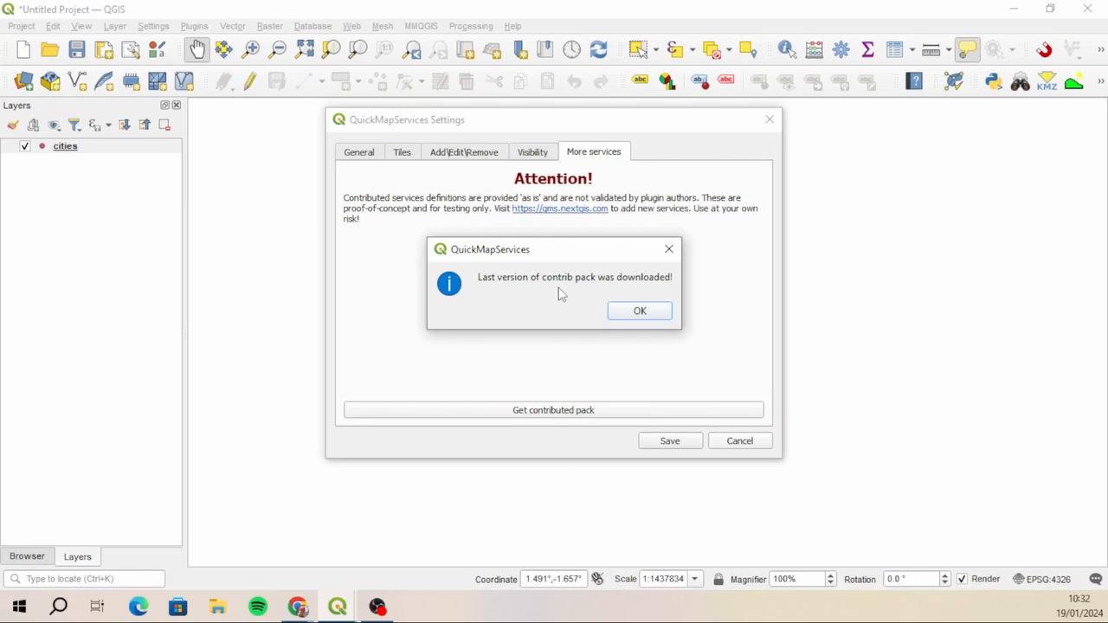
left_click(648, 317)
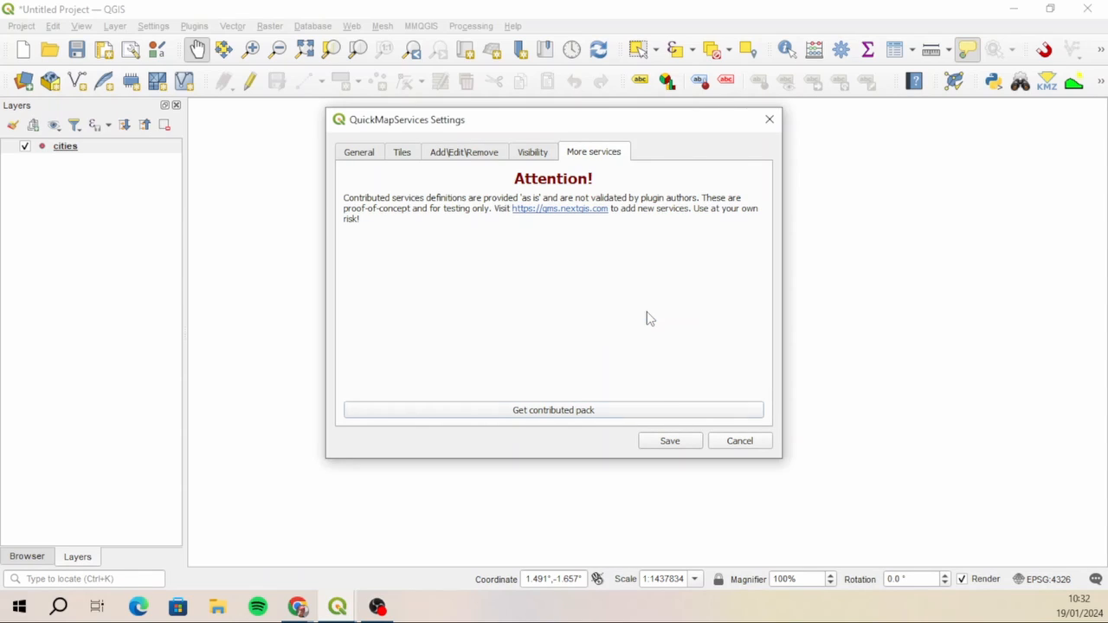
left_click(670, 443)
Step: Add the Google Road basemap from QuickMapServices and show the layer's full extent
left_click(352, 25)
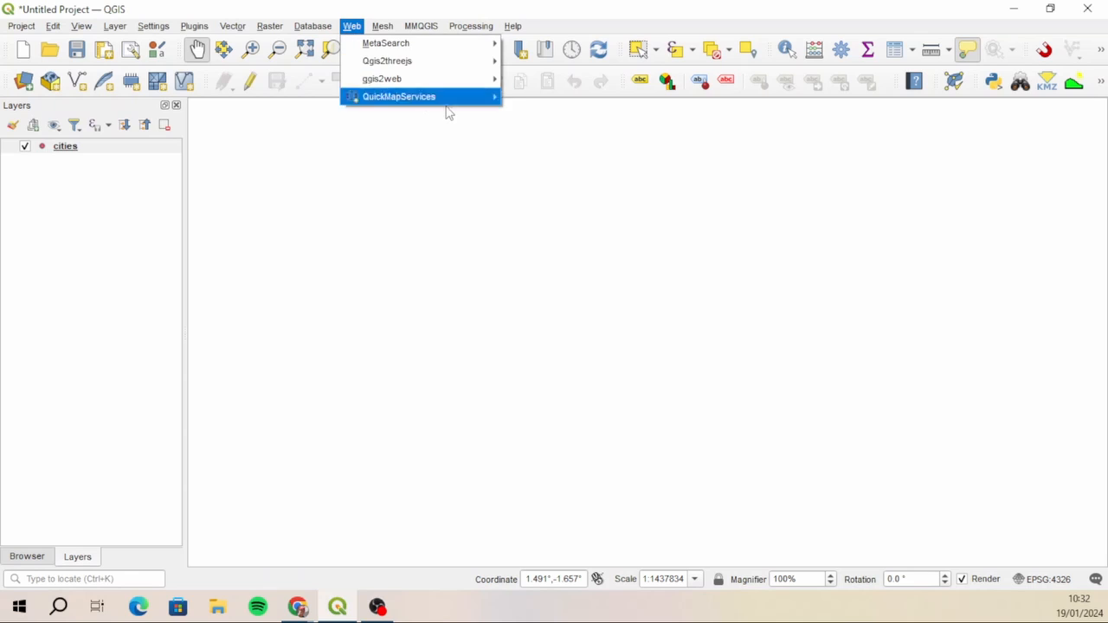
mouse_move(474, 104)
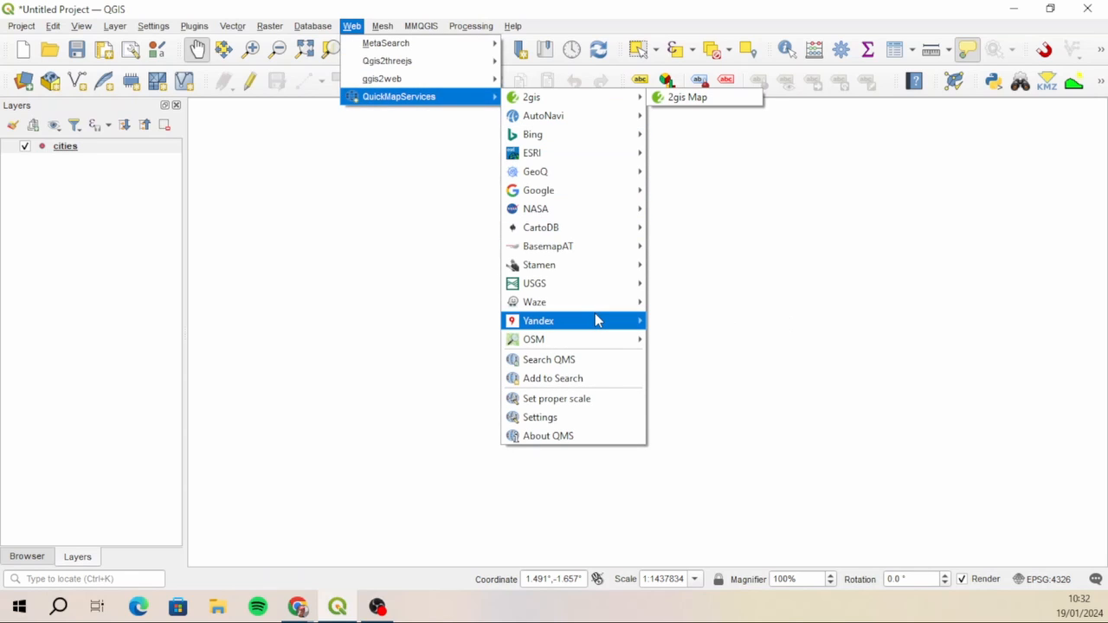
mouse_move(557, 103)
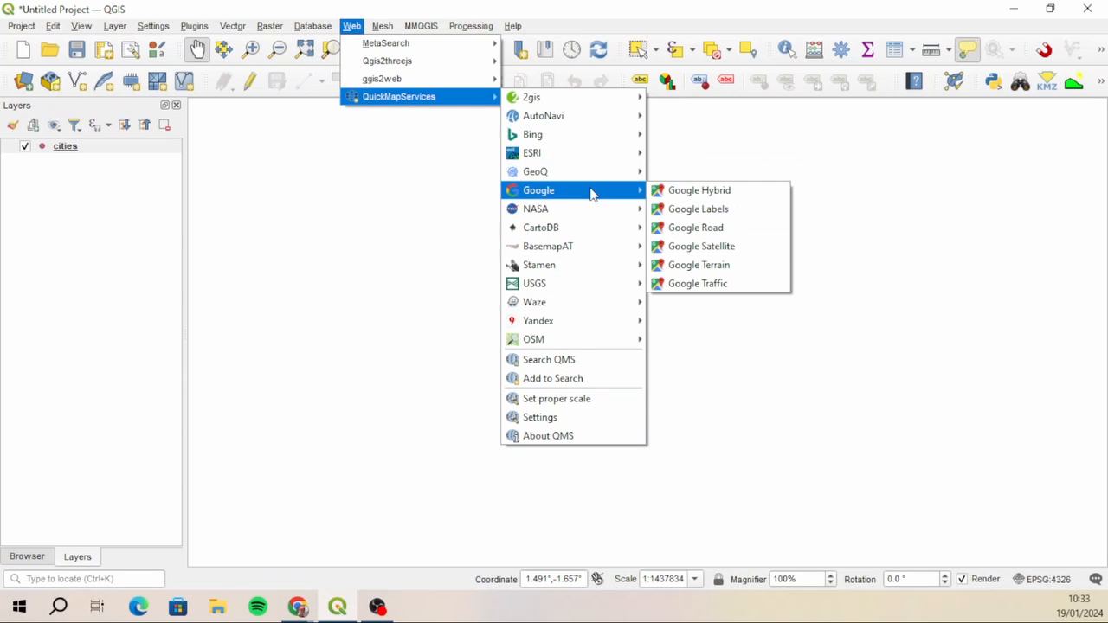
left_click(740, 232)
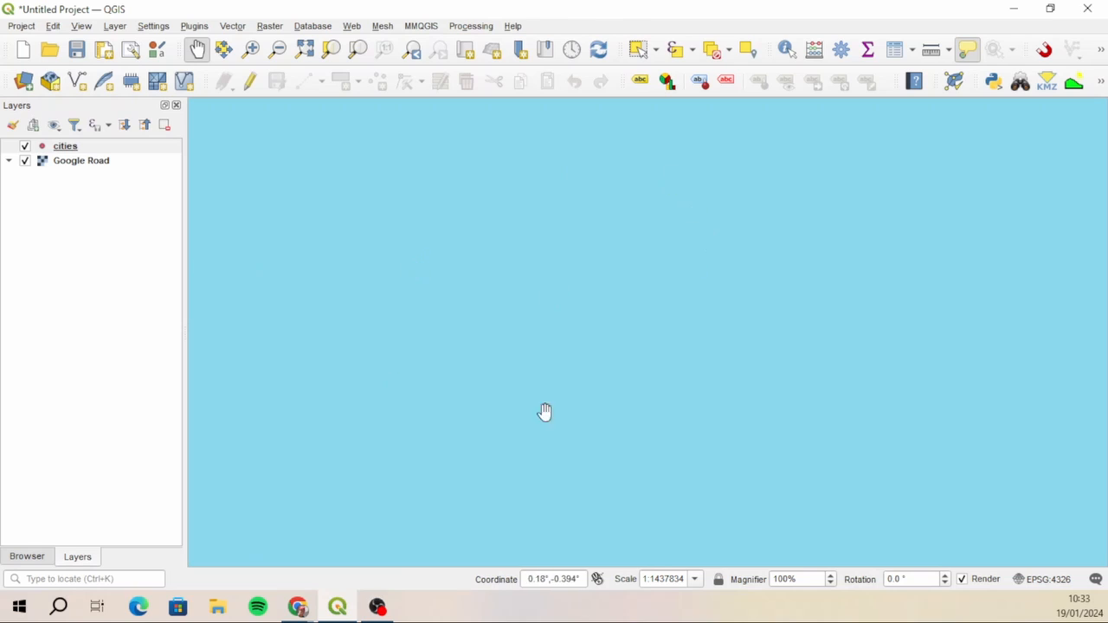
right_click(102, 162)
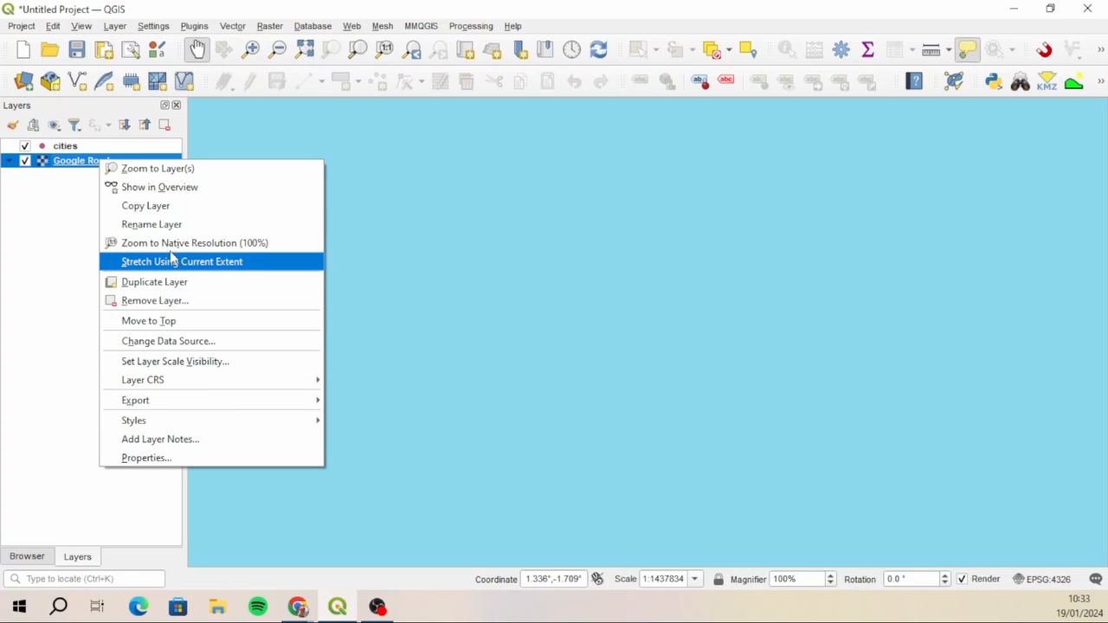
left_click(153, 171)
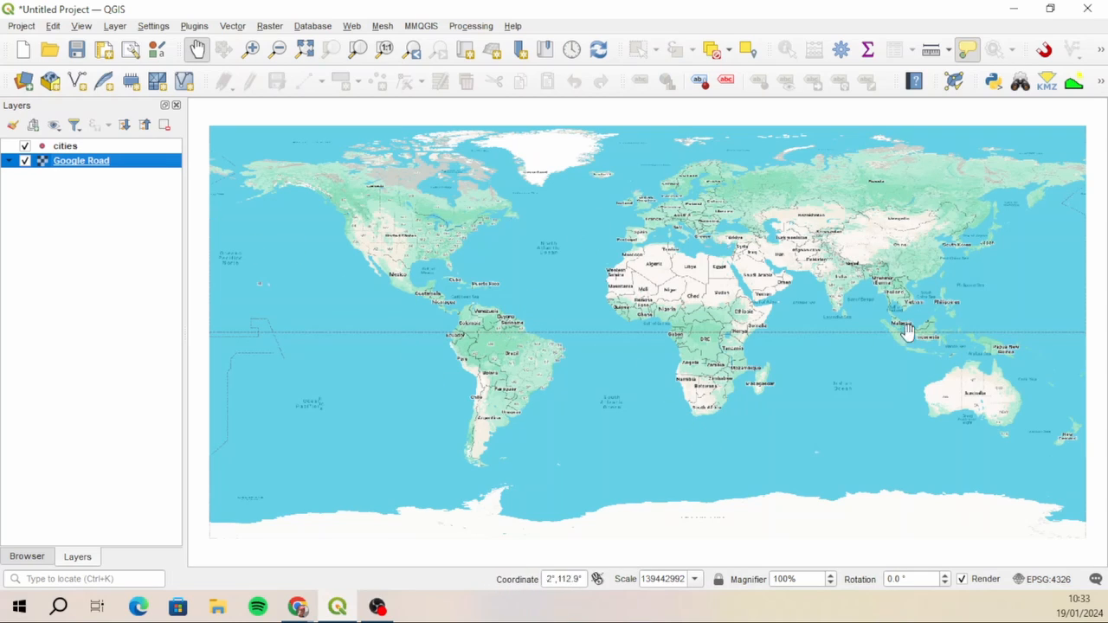
Step: Set the symbology of the cities layer to the diamond red marker preset
left_click(65, 147)
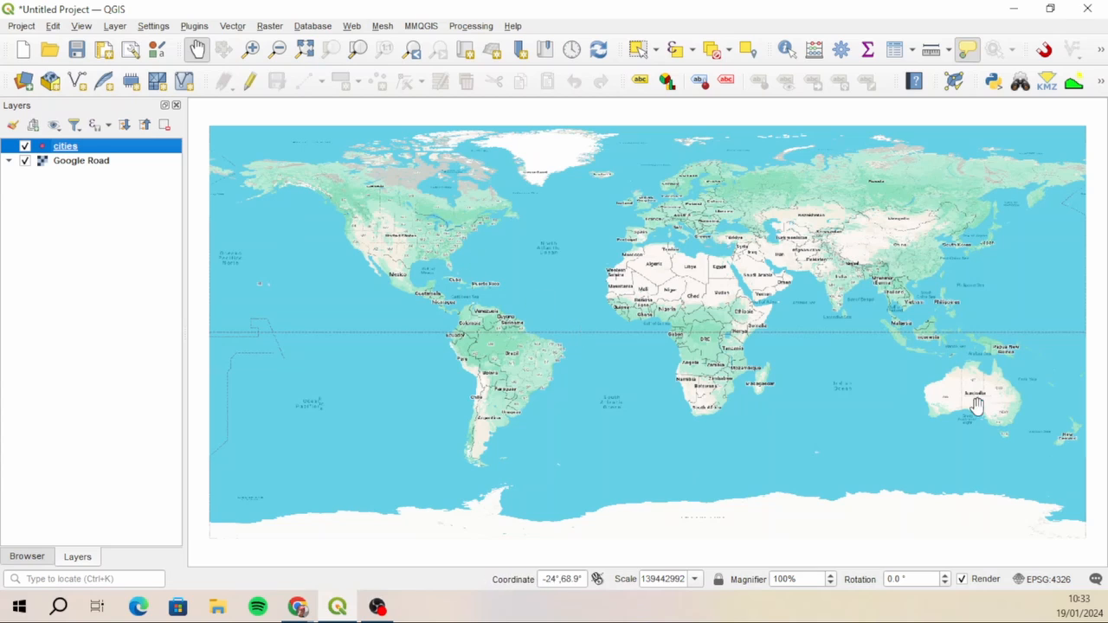
key("alt+Tab")
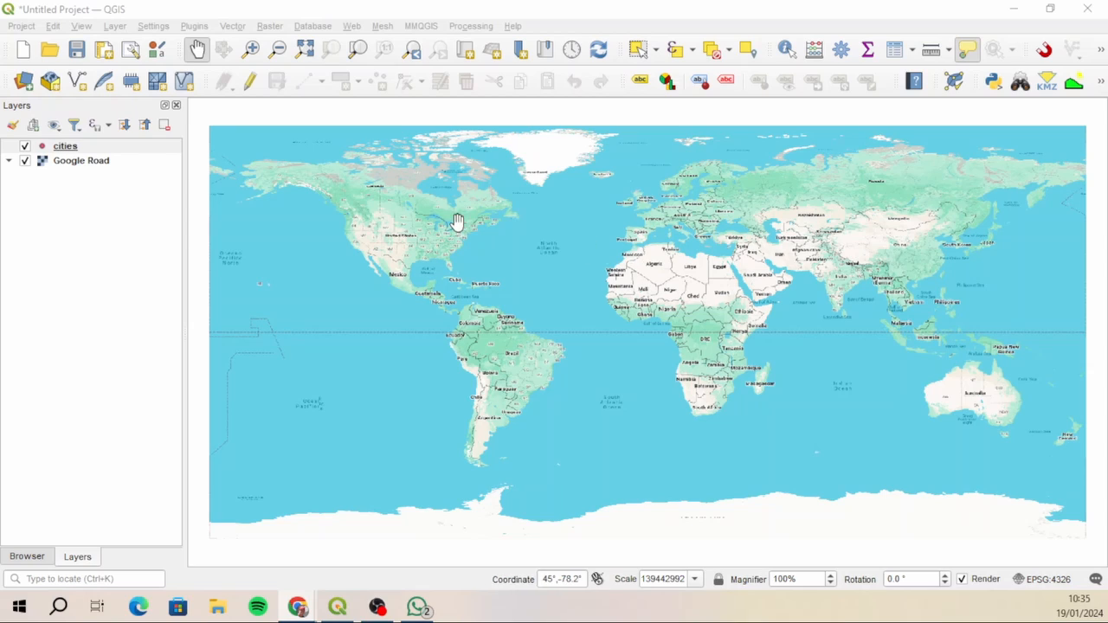
left_click(102, 149)
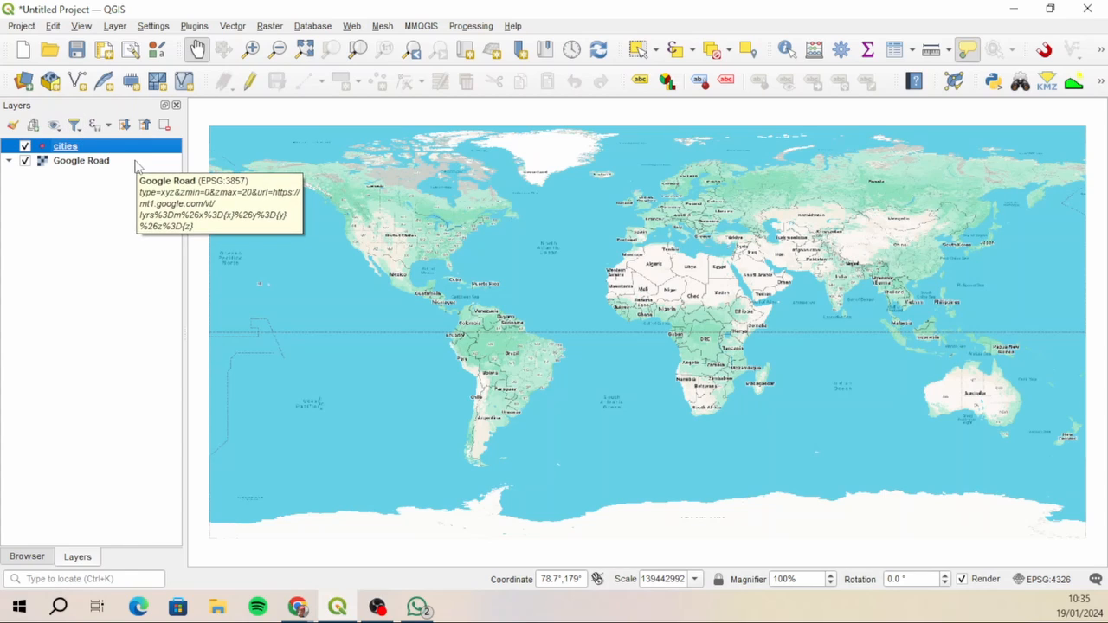
right_click(134, 152)
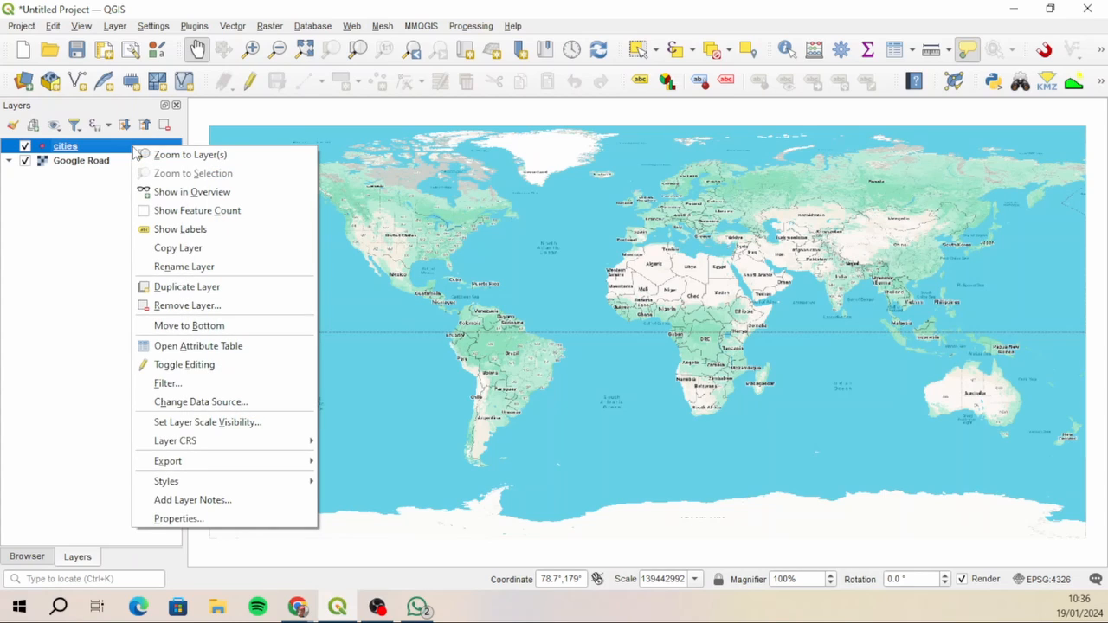
left_click(253, 520)
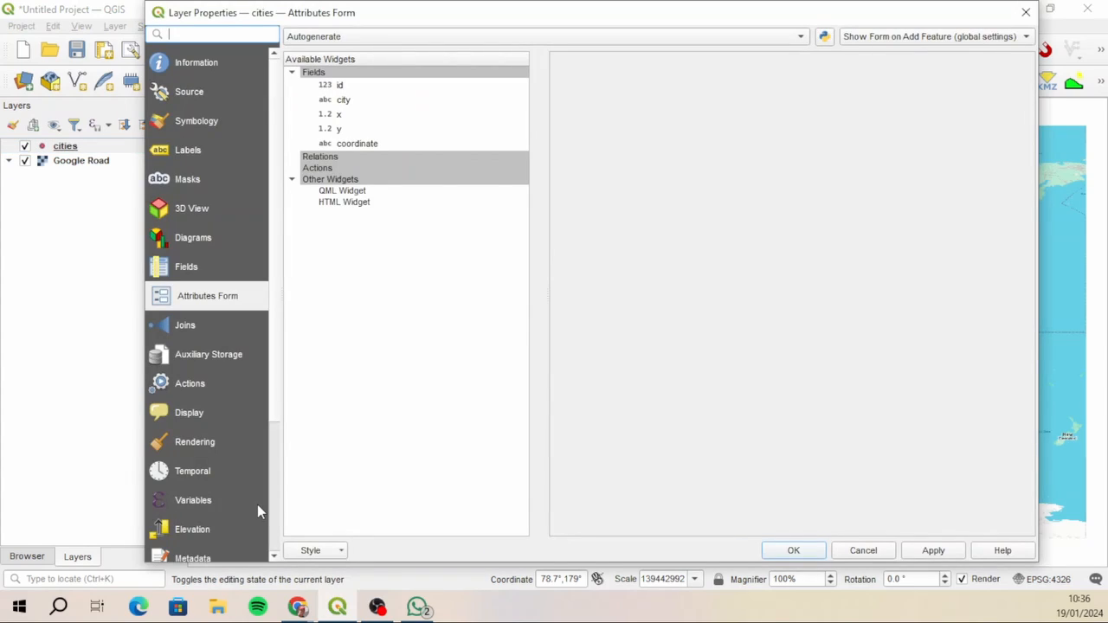
left_click(210, 121)
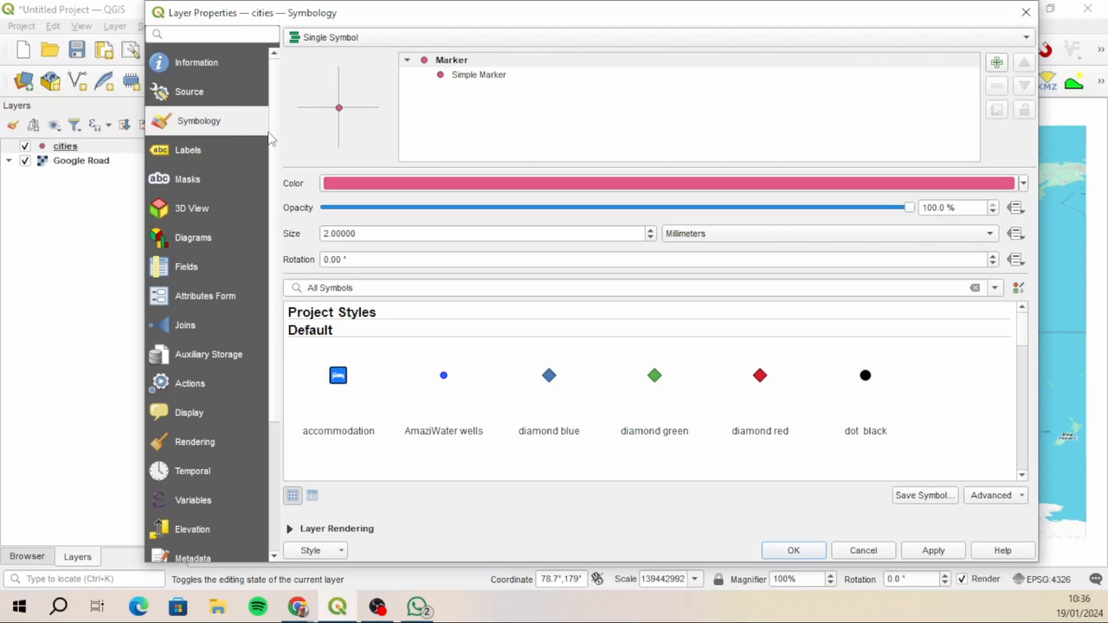
left_click_drag(275, 137, 257, 165)
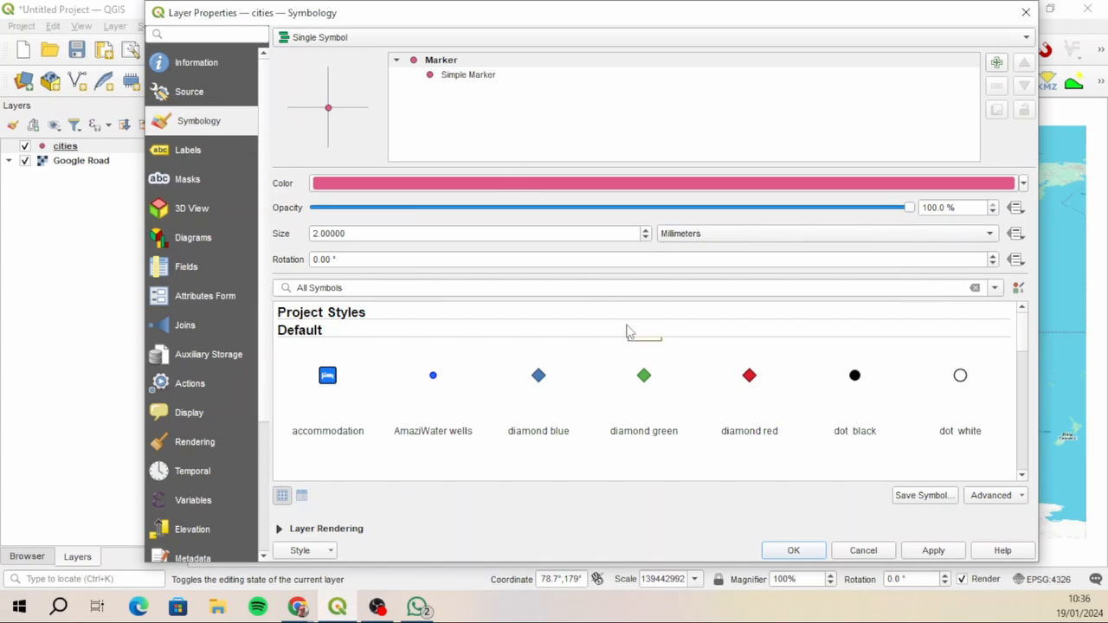
mouse_move(751, 394)
left_click(750, 381)
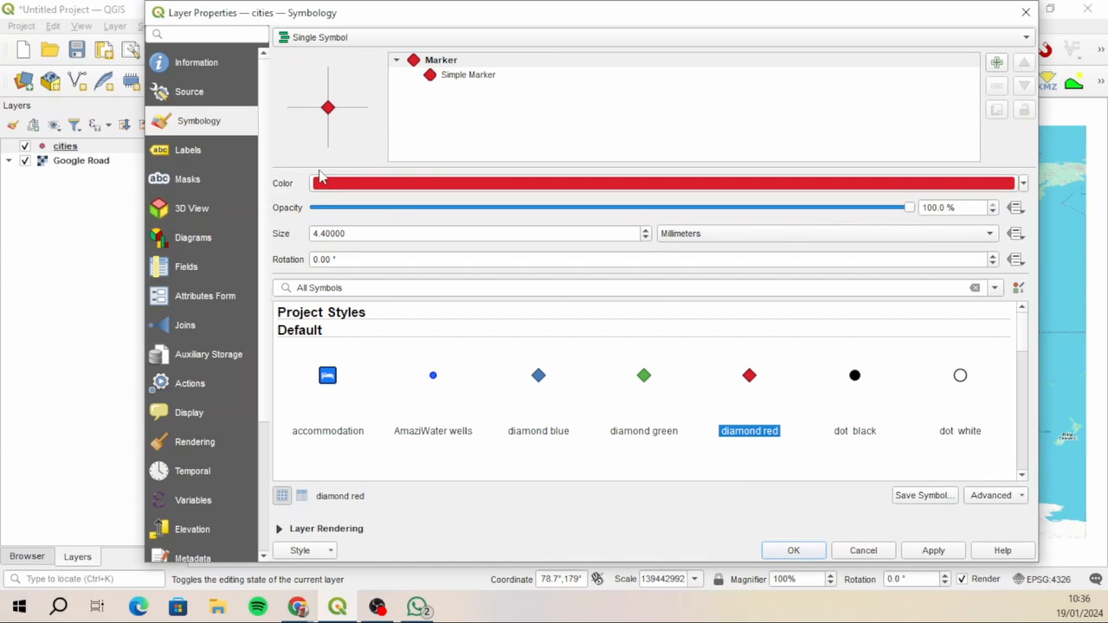
Step: Turn on single labels for the cities layer, using the city field as the label value
left_click(190, 151)
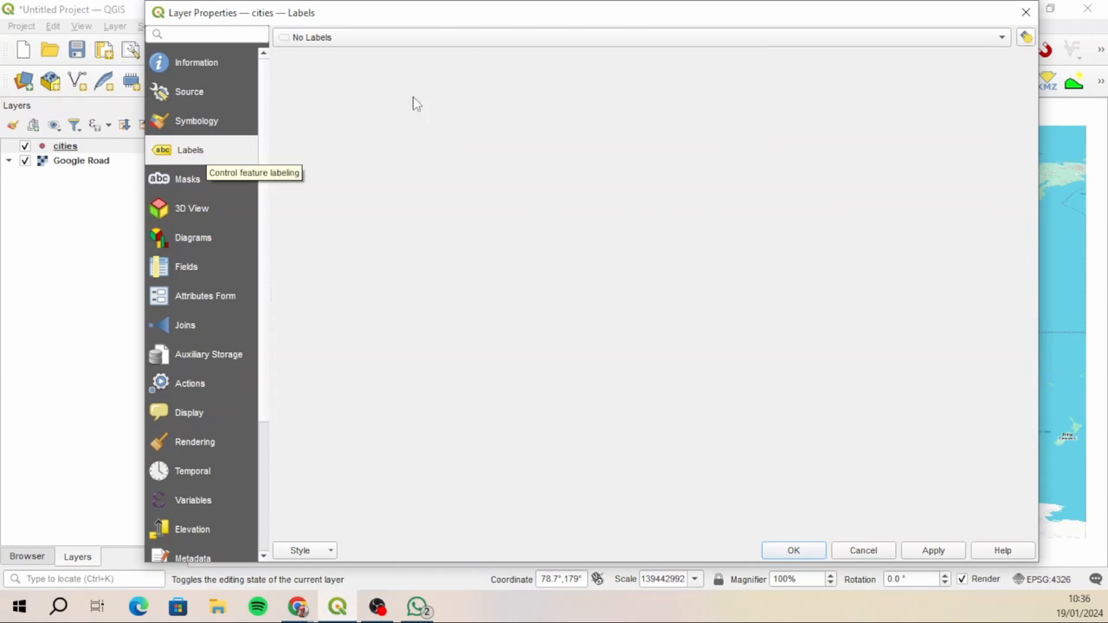
left_click(927, 45)
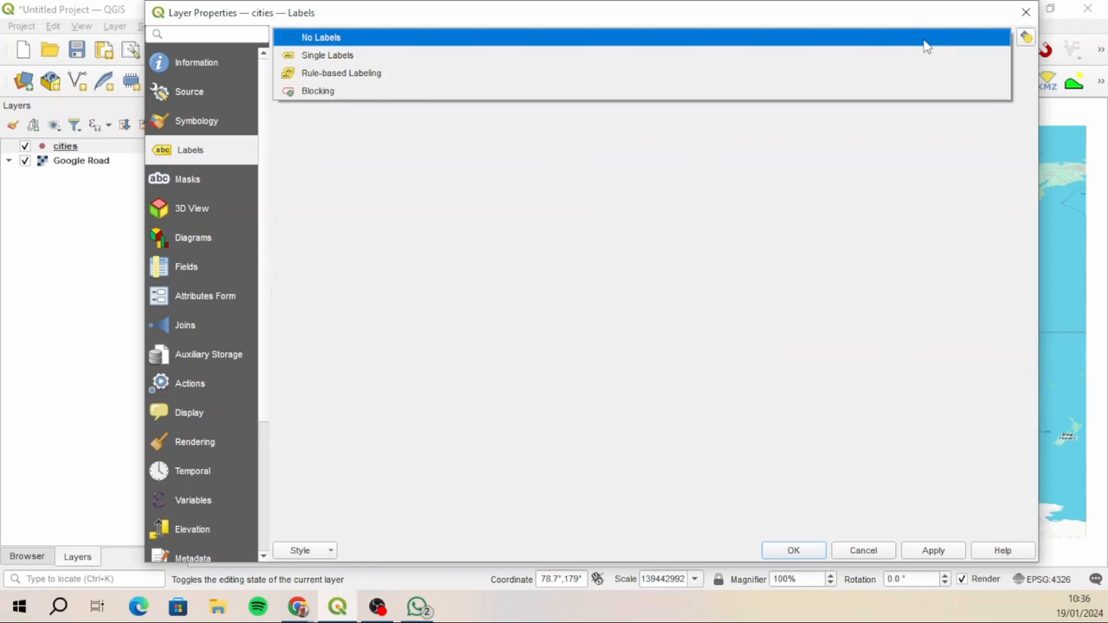
left_click(374, 58)
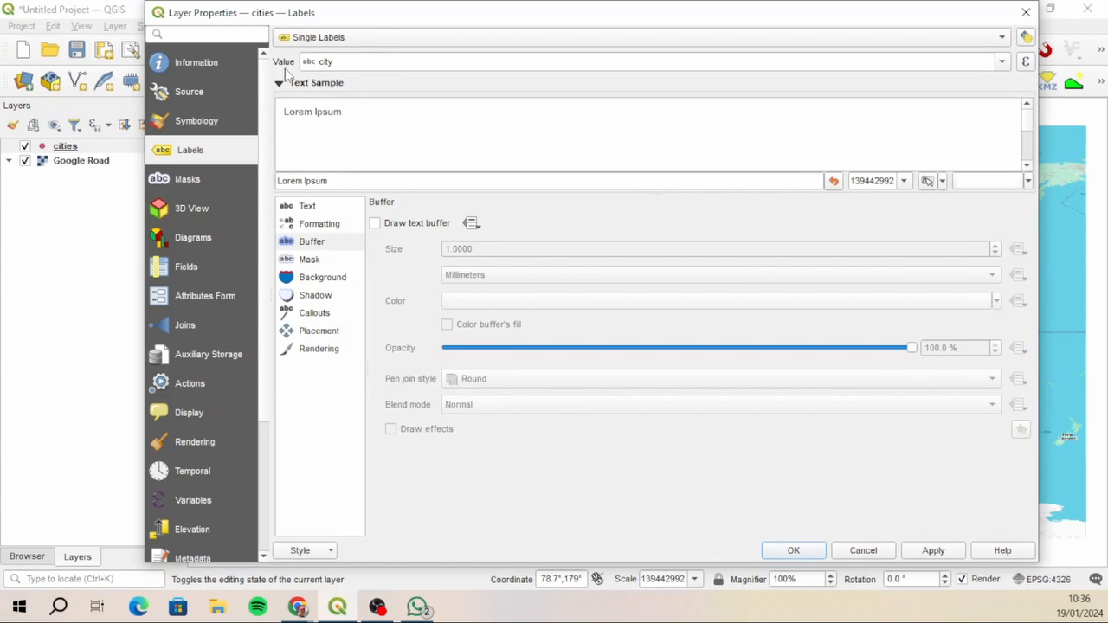
left_click(1003, 63)
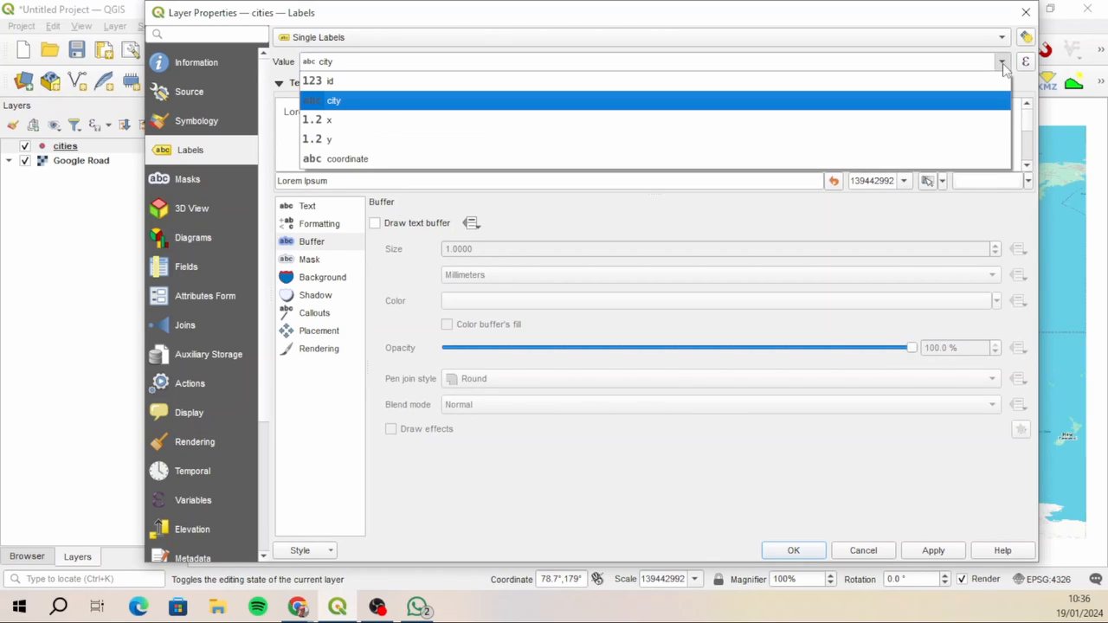
left_click(363, 103)
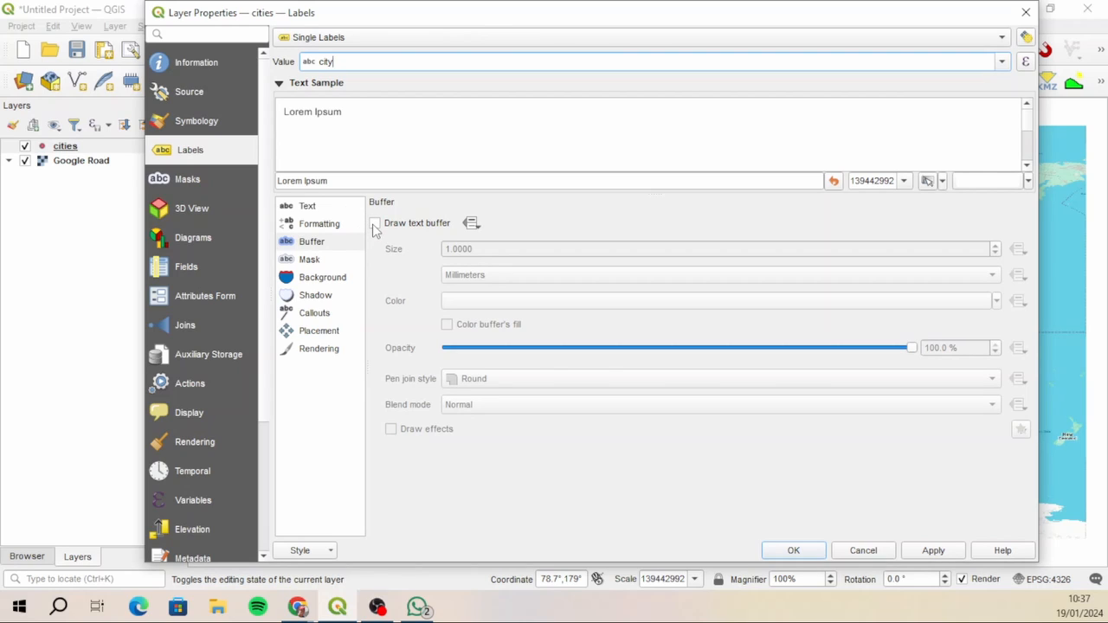
Step: Enable a text buffer for the city labels and set its color to yellow
left_click(314, 223)
left_click(308, 207)
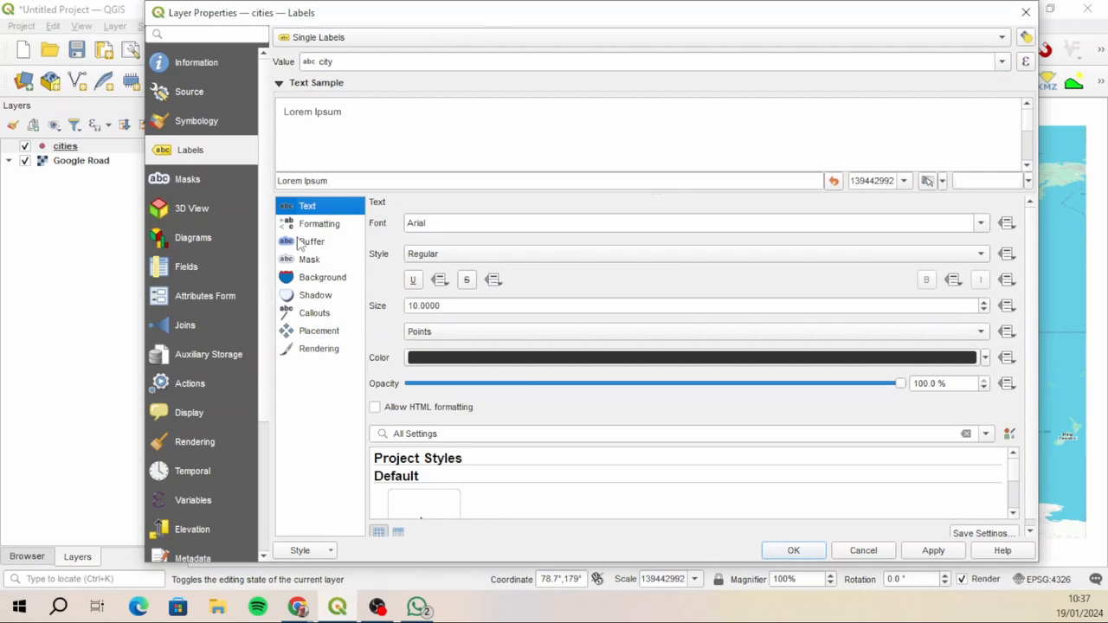
left_click(324, 242)
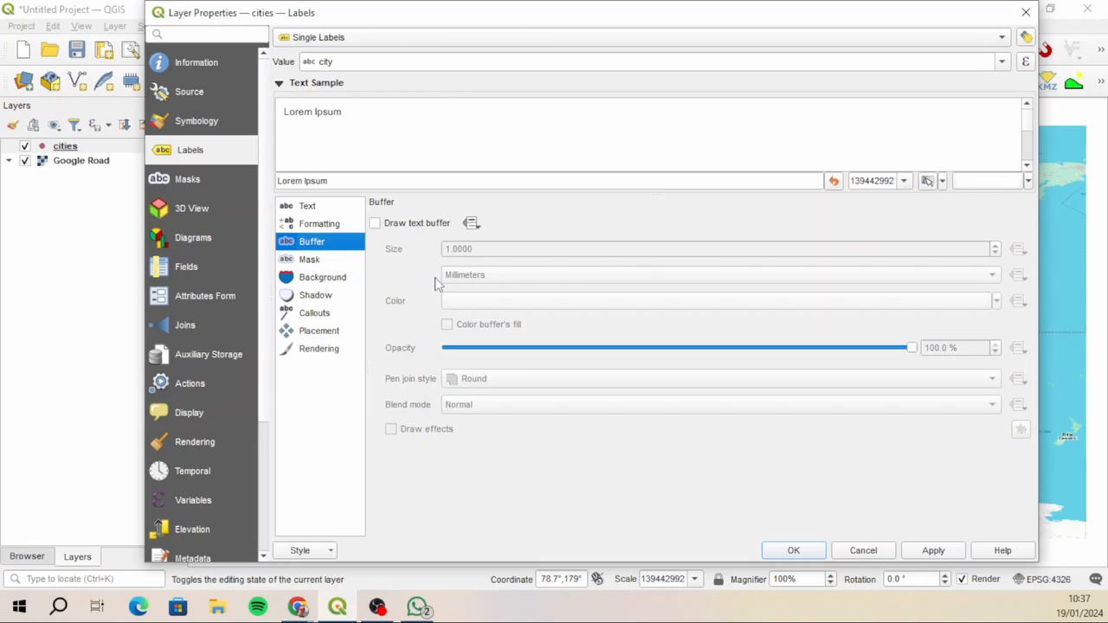
left_click(375, 224)
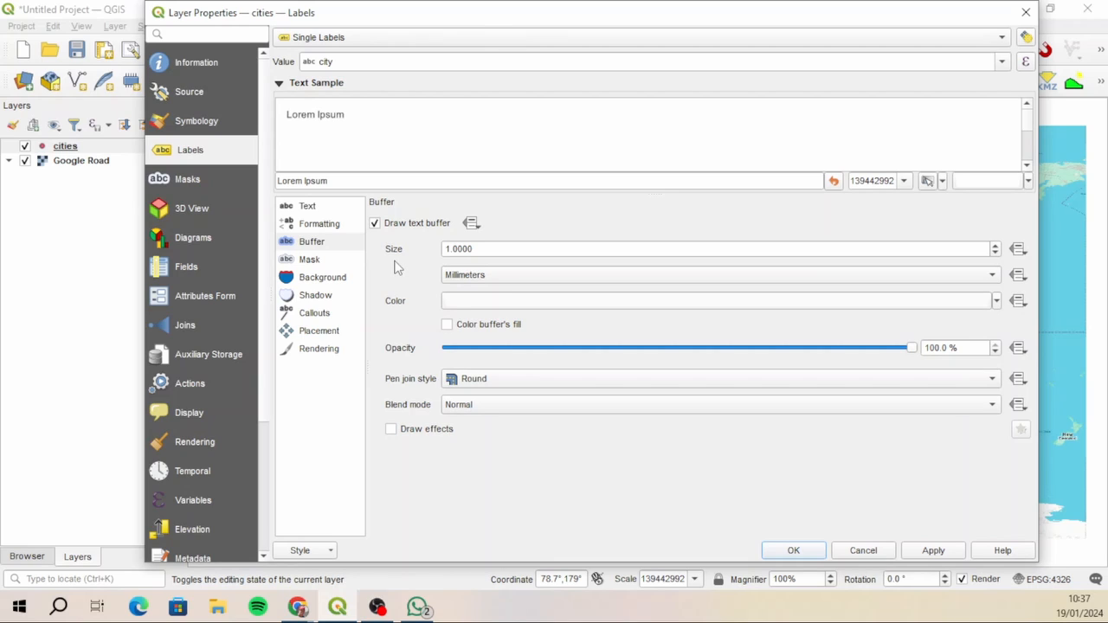
left_click(548, 303)
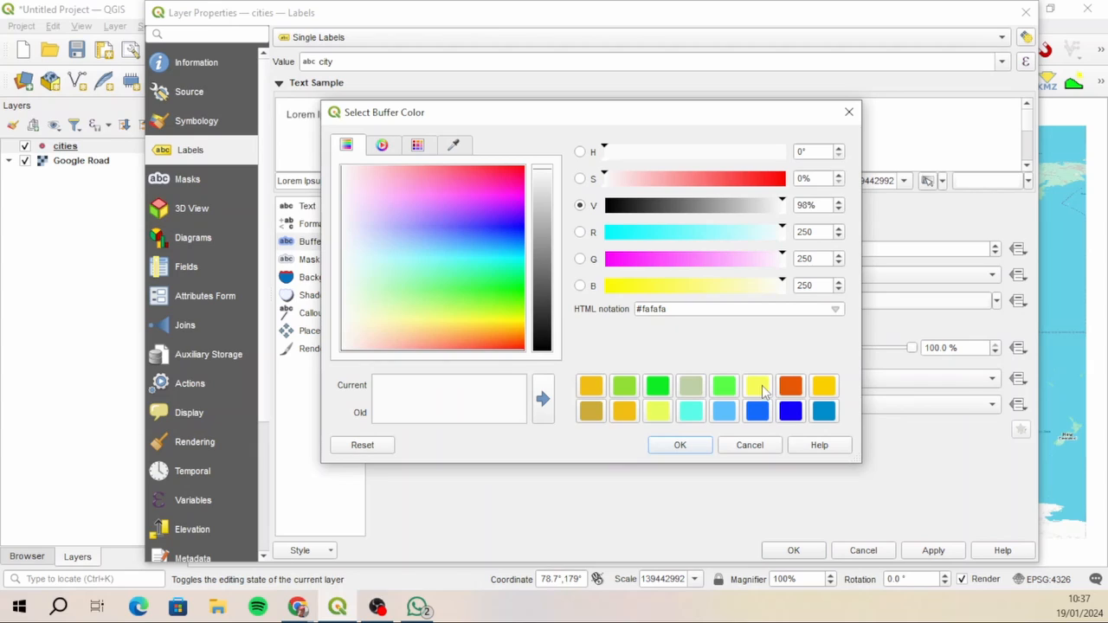
left_click(606, 286)
left_click(672, 446)
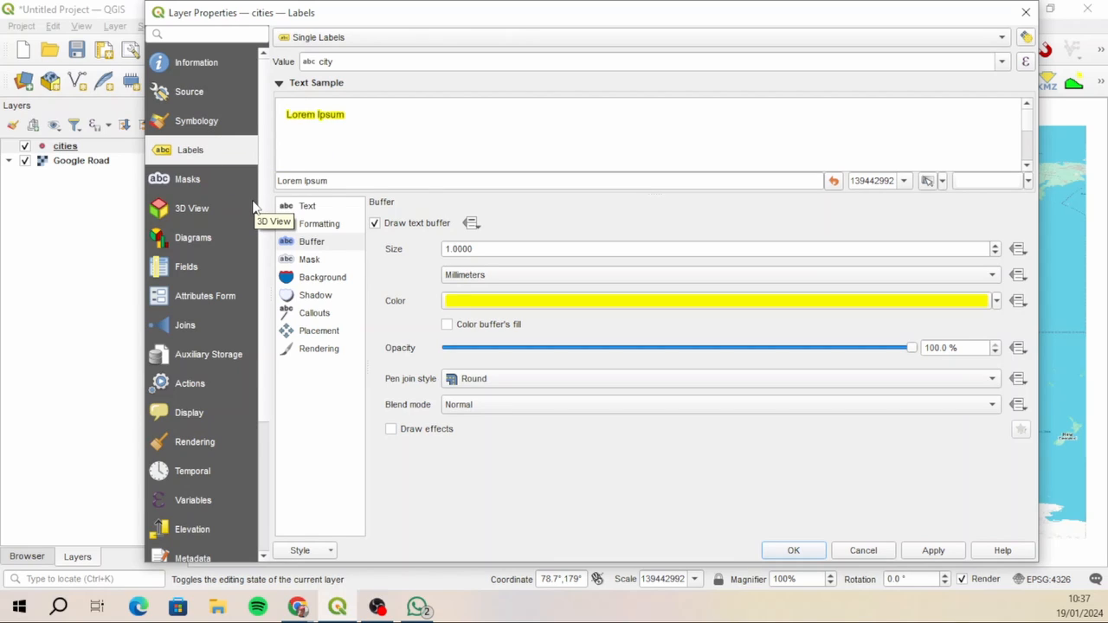
Step: In the cities attributes form, set the x field's default value to $x and apply it on update
left_click(225, 299)
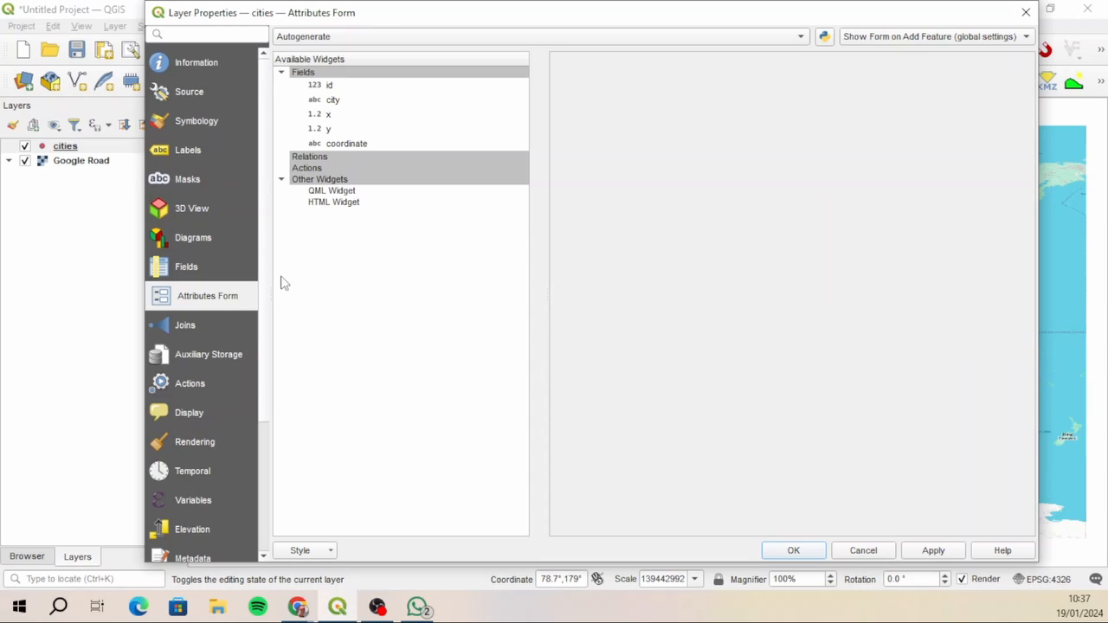
left_click(347, 119)
left_click(666, 458)
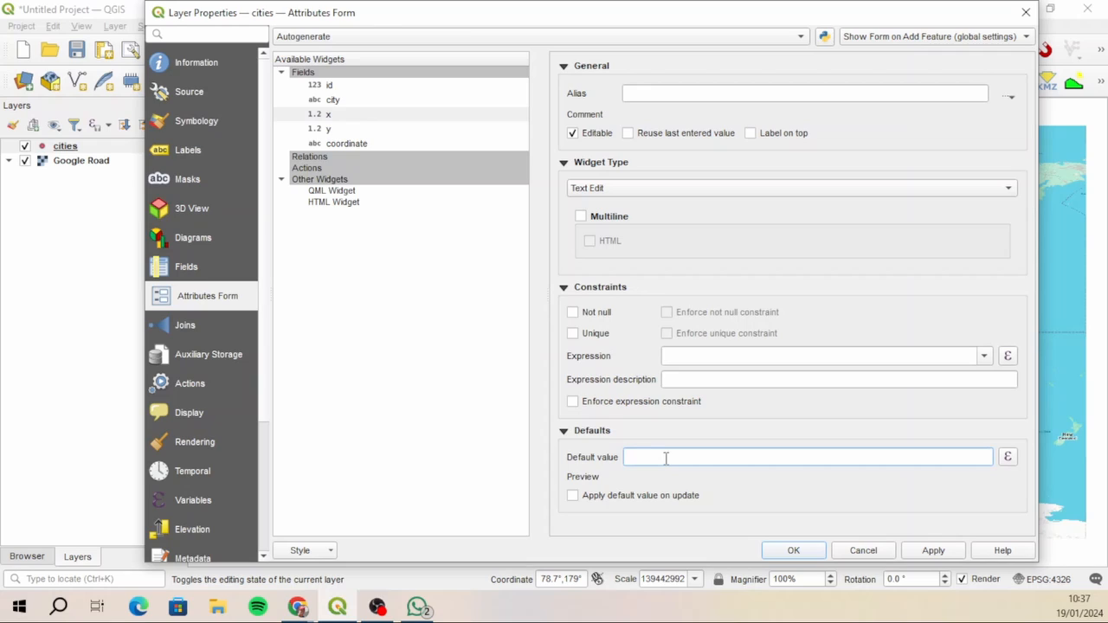
type("$x")
left_click(572, 496)
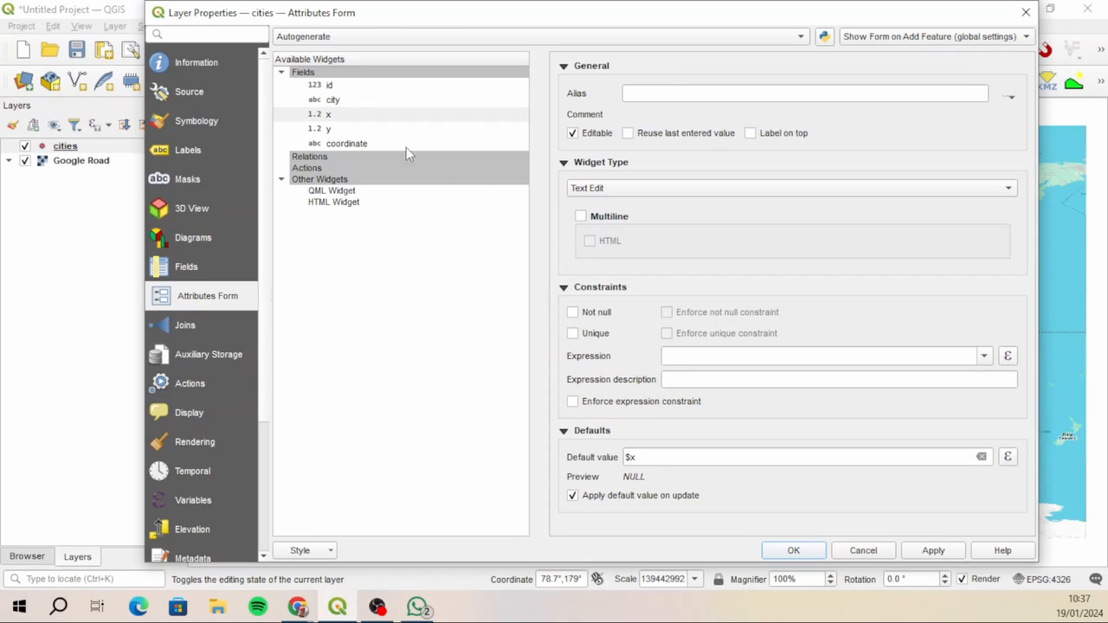
Step: Set the y field's default value to $y, apply it on update, and save the layer properties
left_click(337, 130)
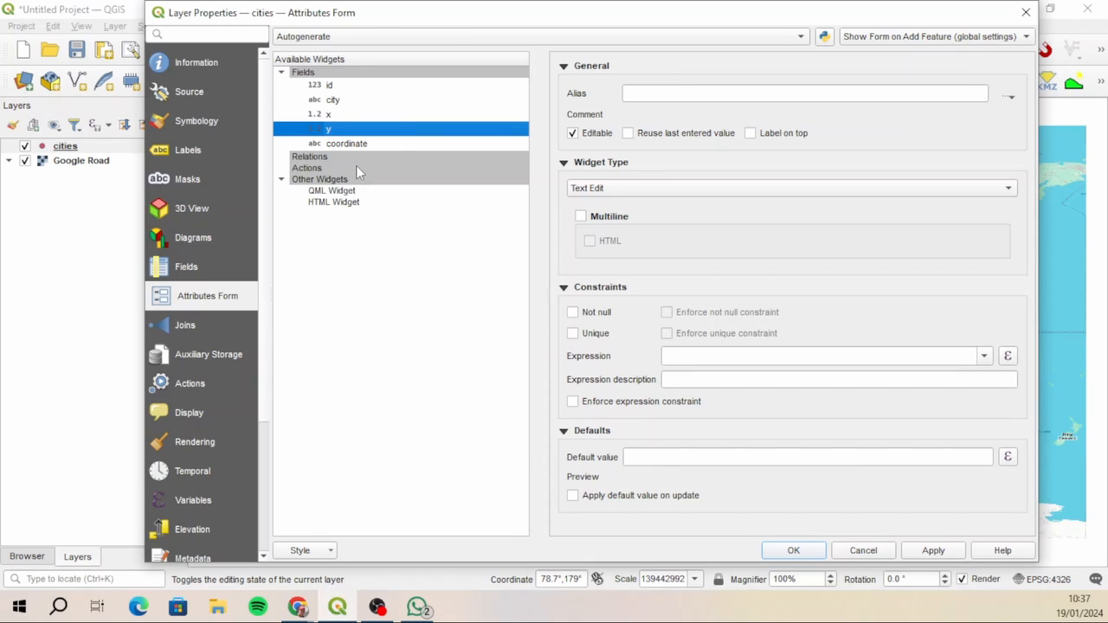
left_click(643, 458)
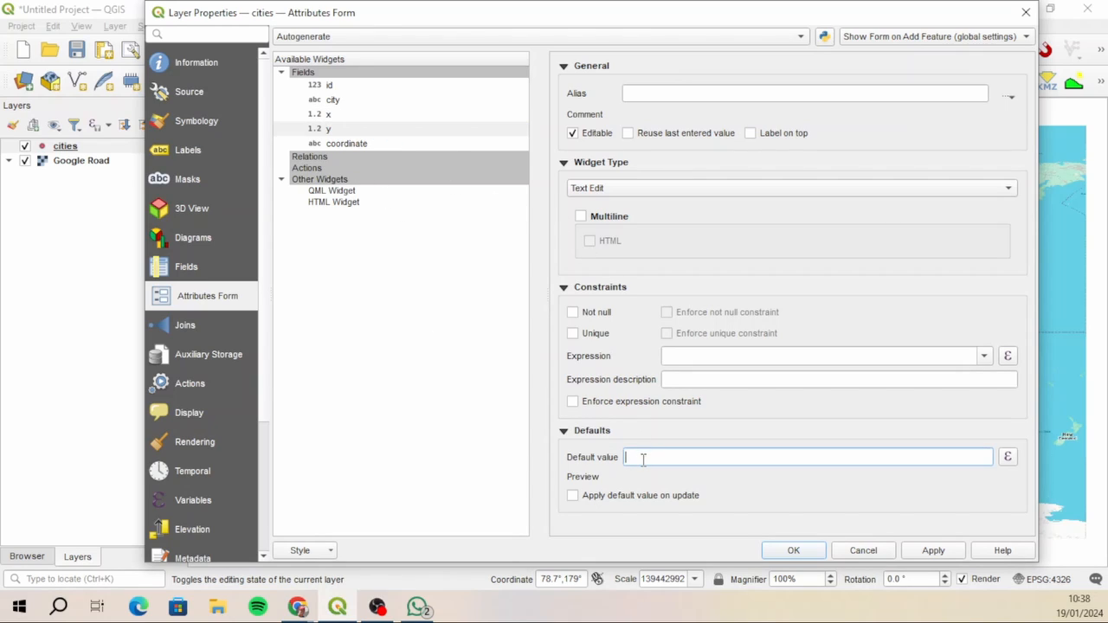
type("$")
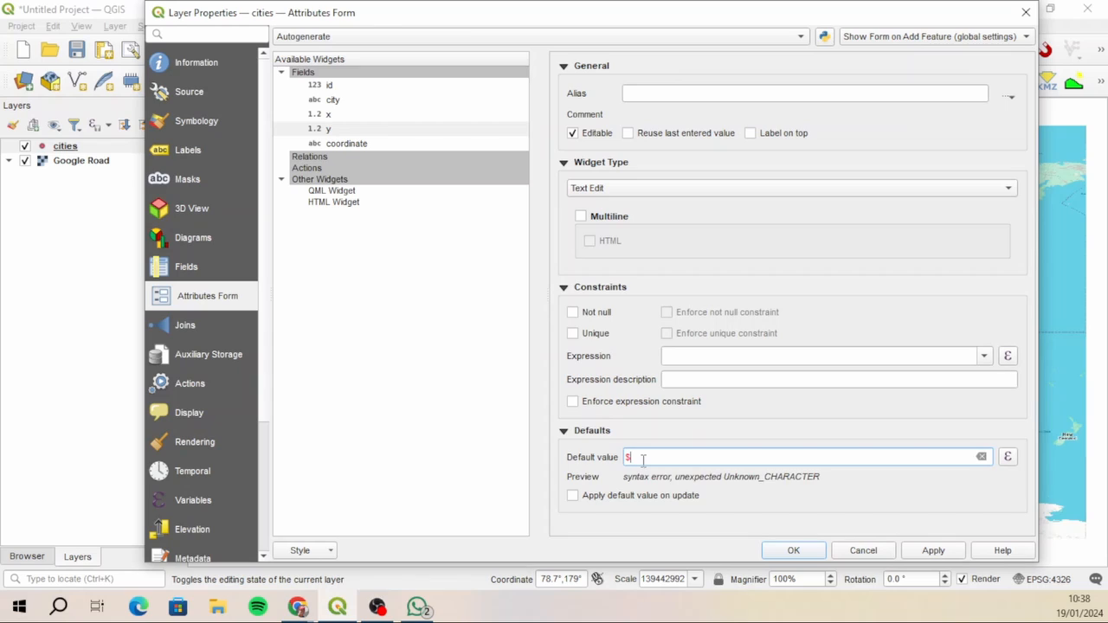
type("y")
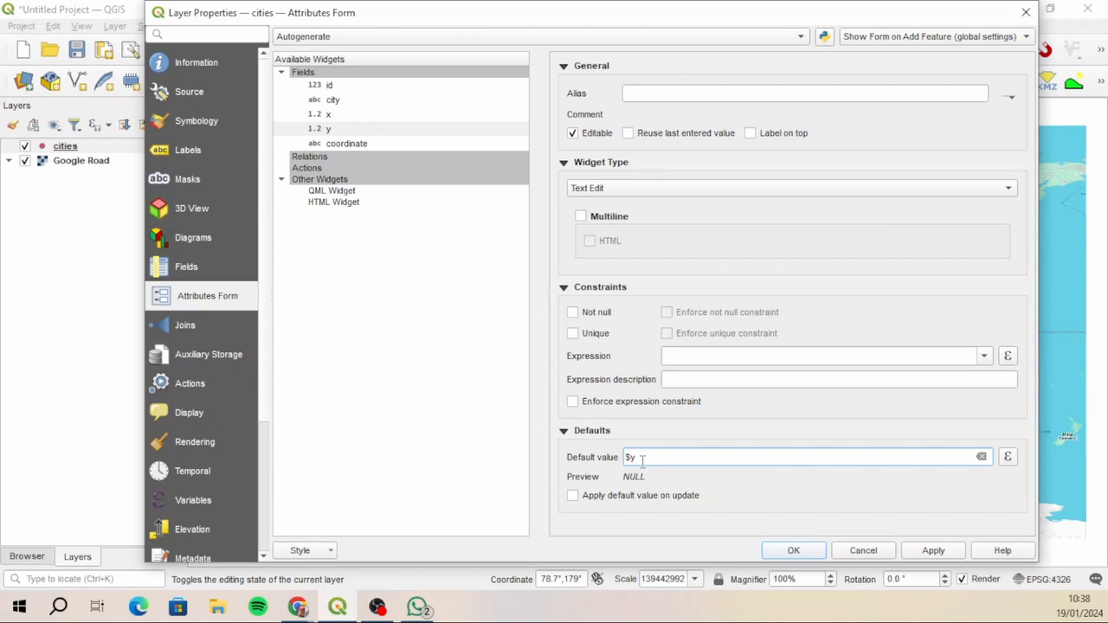
left_click(573, 496)
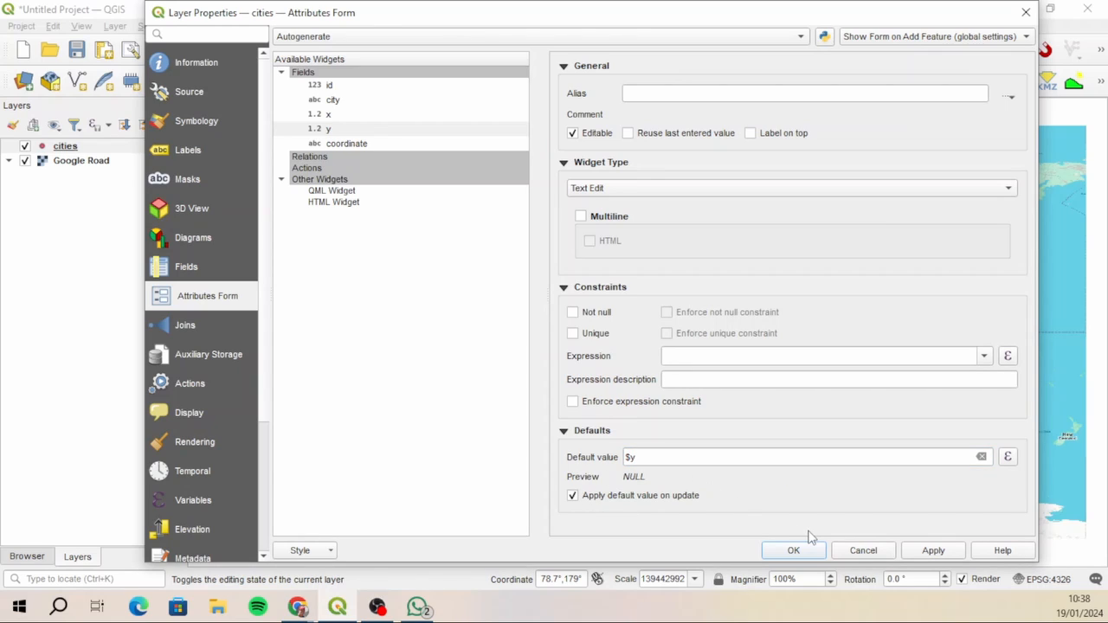
left_click(935, 552)
left_click(792, 554)
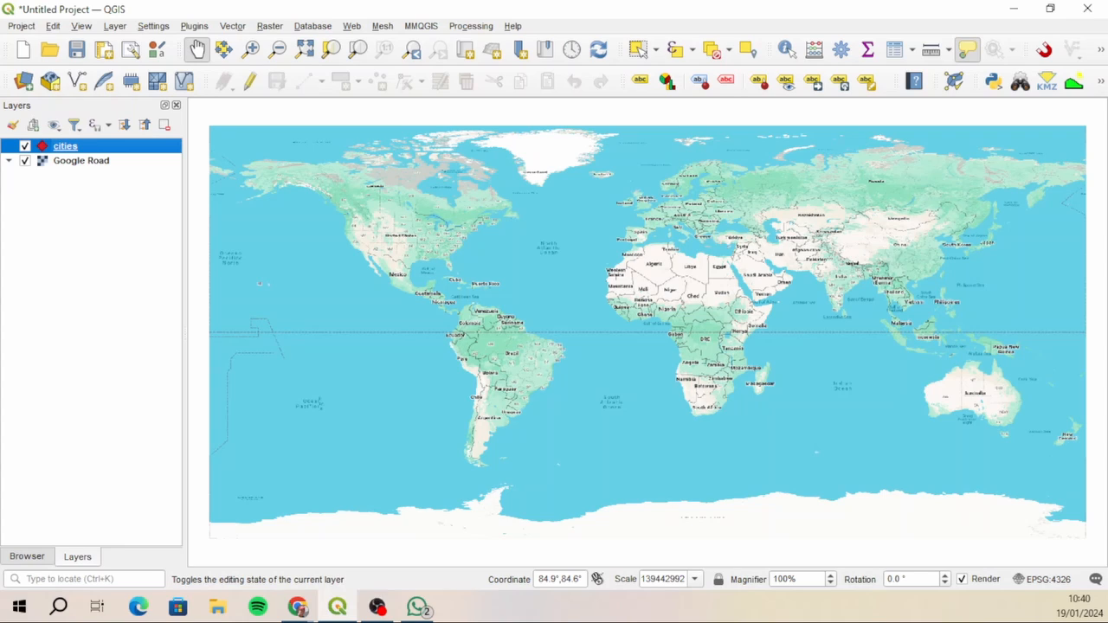
Step: Bring the New York area of the basemap into close view
key("alt+Tab")
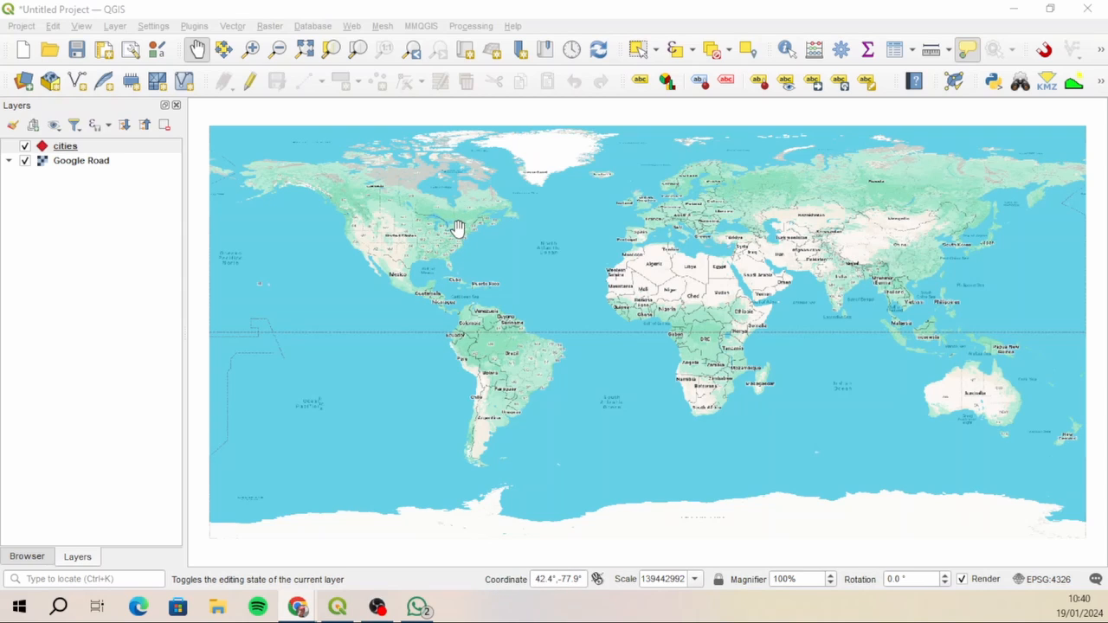
scroll(458, 230, "up", 4)
scroll(443, 251, "up", 2)
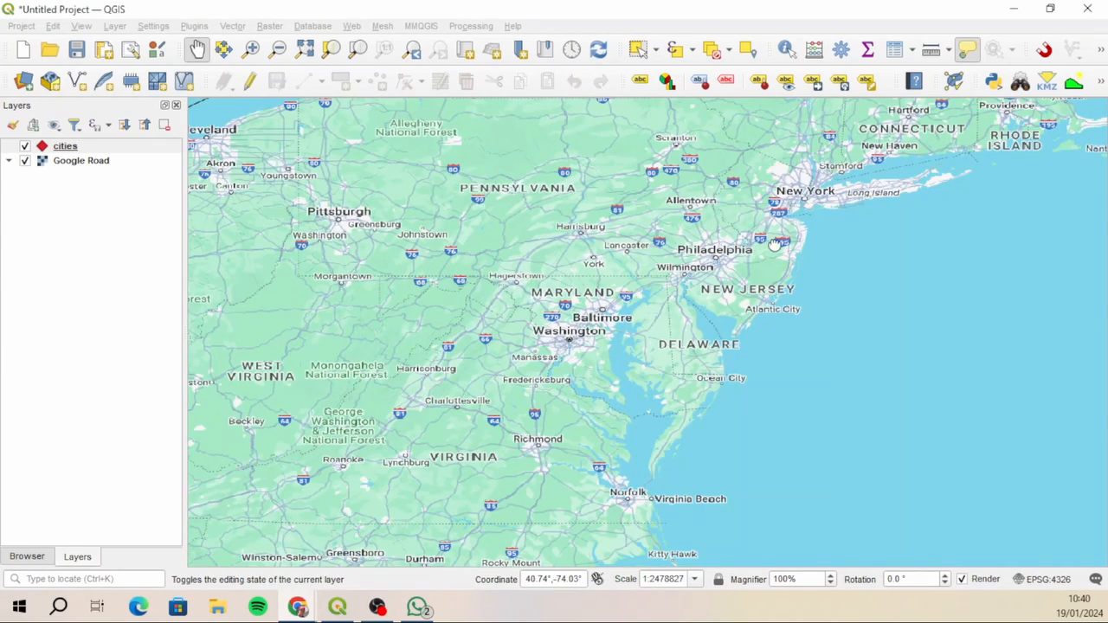
left_click_drag(798, 210, 601, 299)
scroll(682, 353, "up", 3)
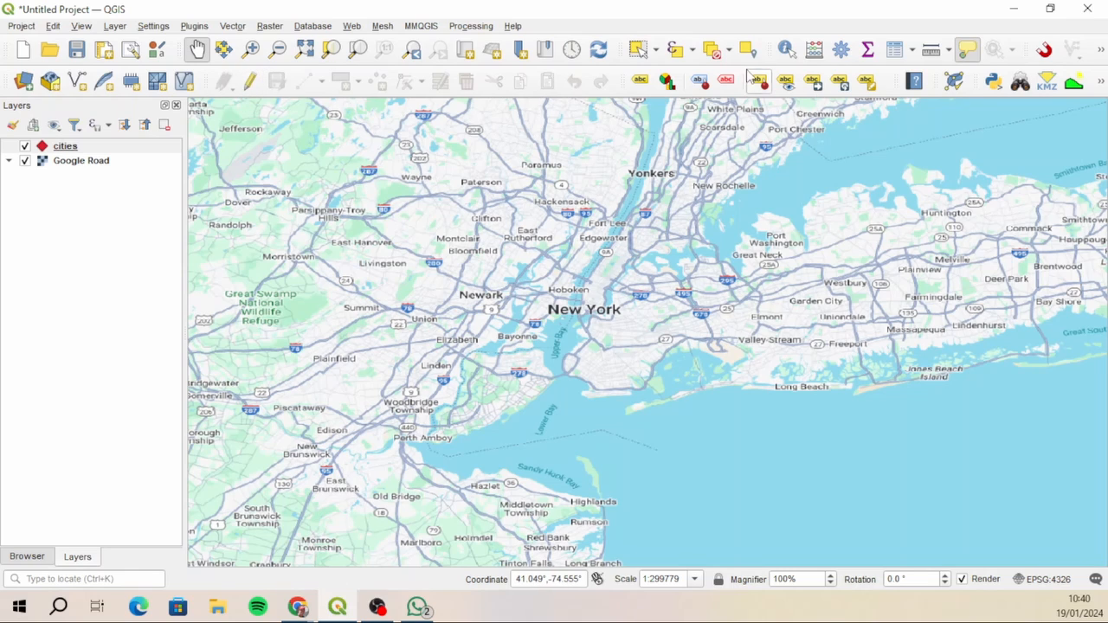
right_click(698, 30)
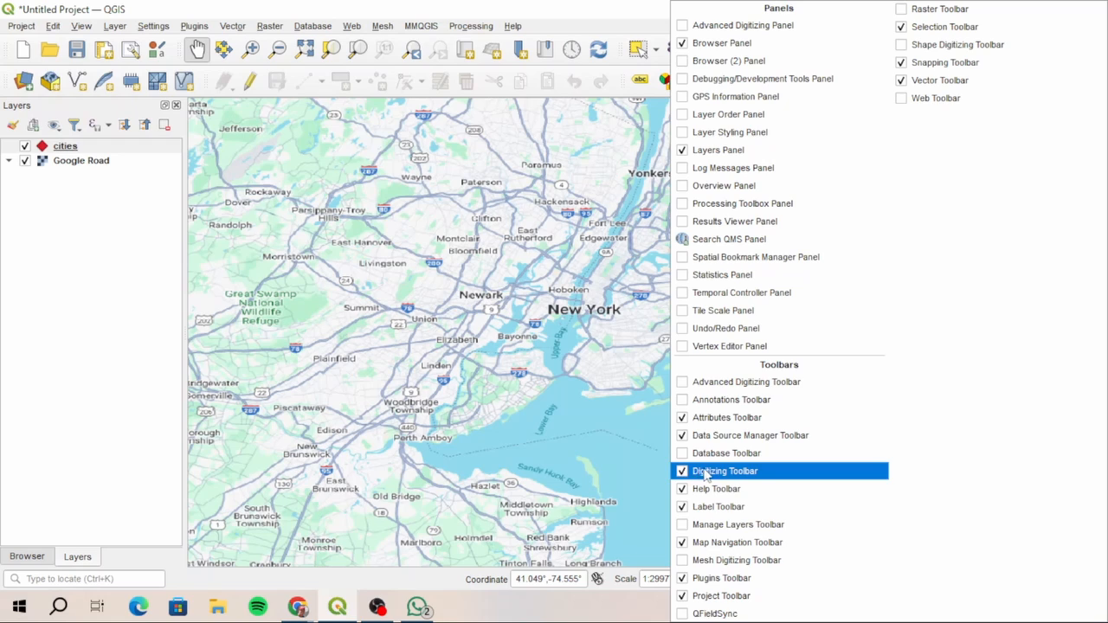
left_click(592, 31)
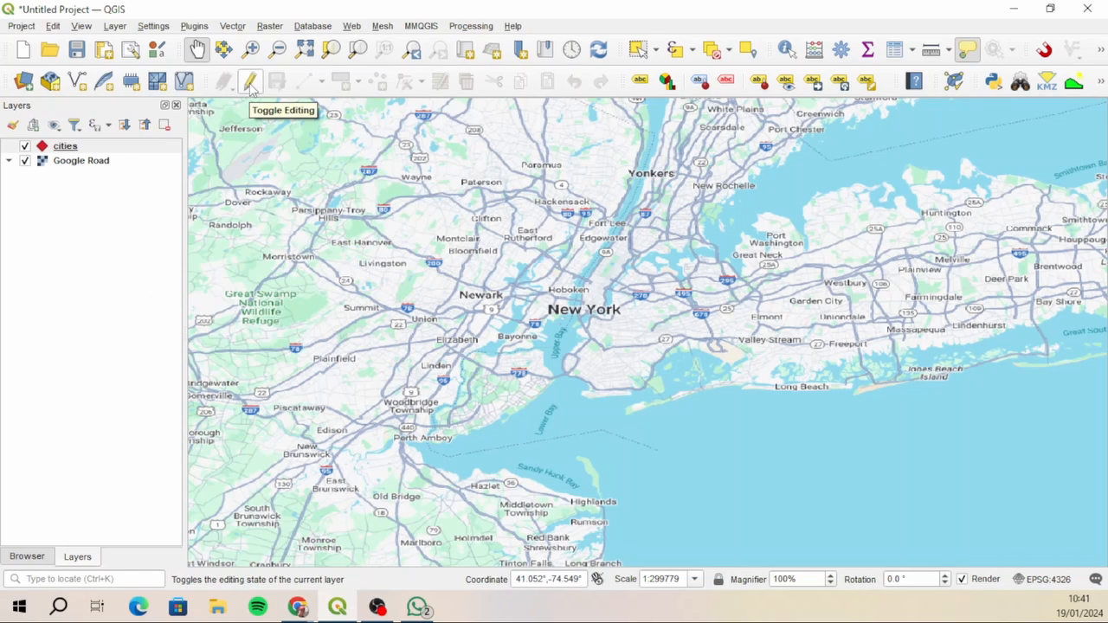
right_click(87, 151)
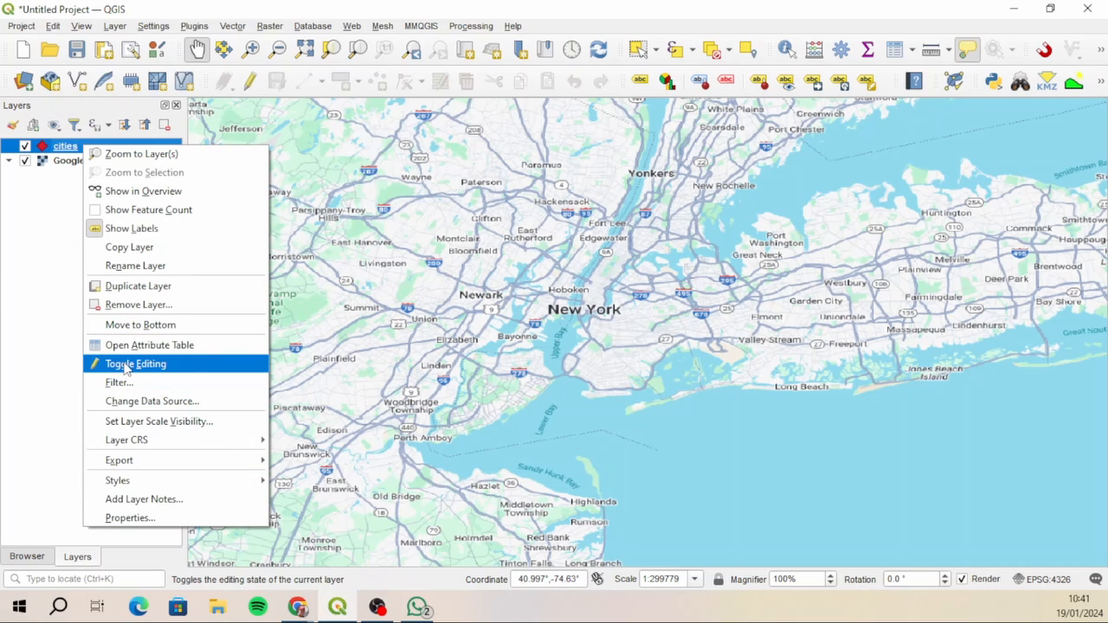
left_click(124, 113)
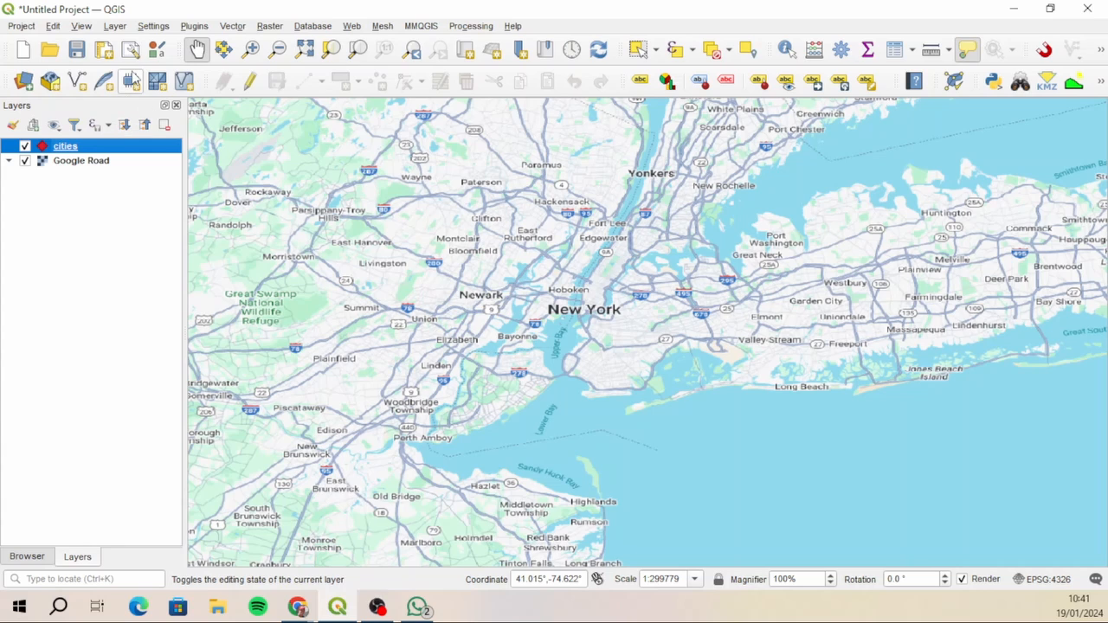
Step: Switch the cities layer into editing mode
left_click(116, 26)
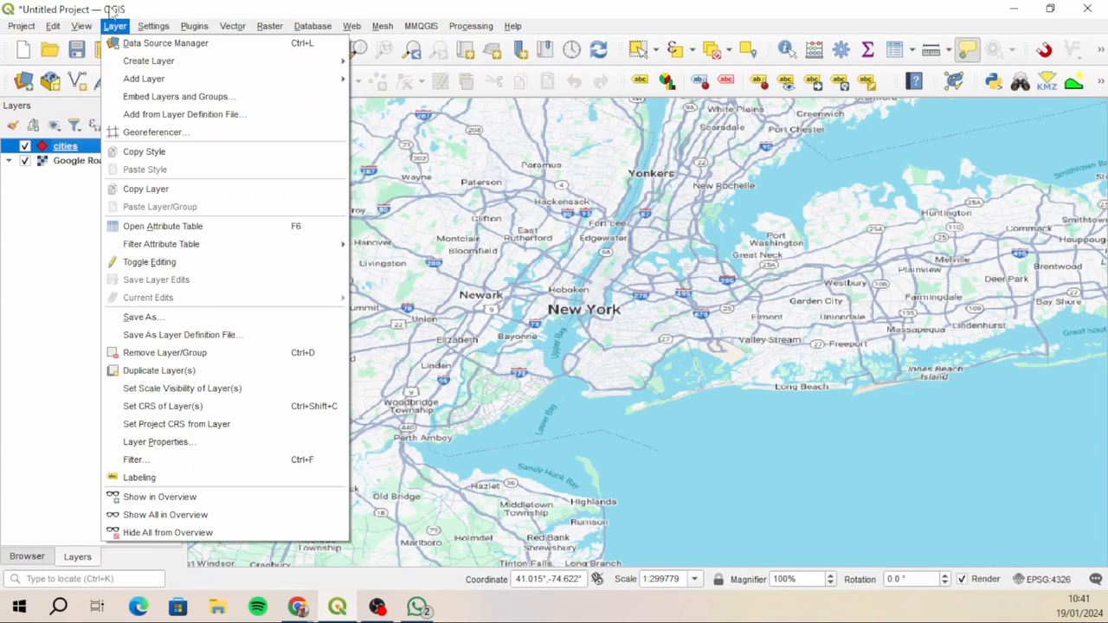
left_click(162, 263)
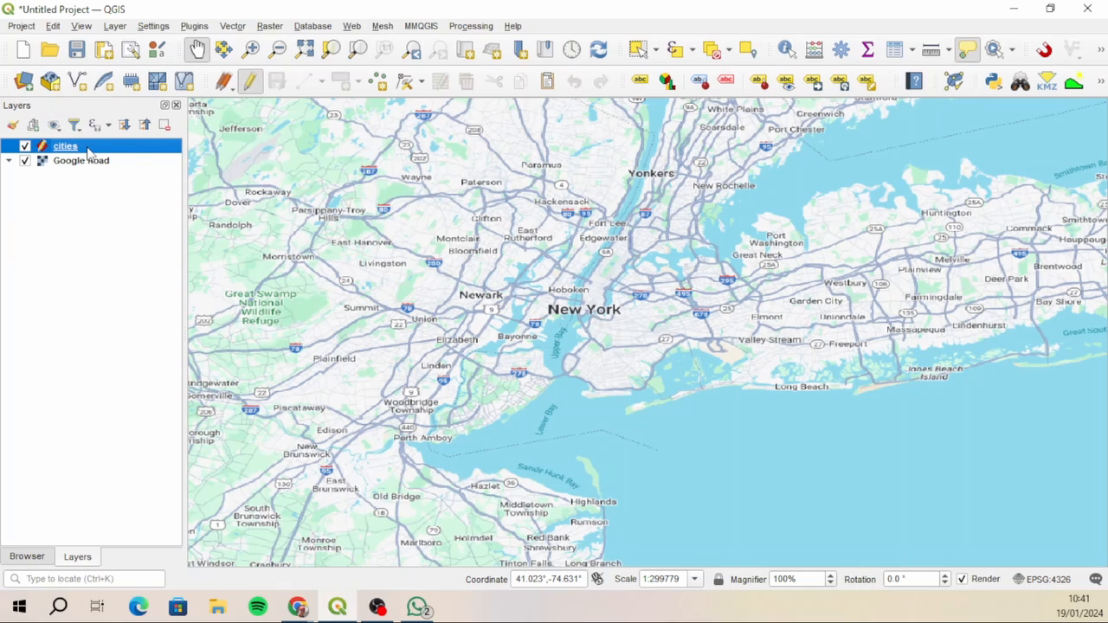
left_click(249, 81)
Step: Add a point feature just south of the New York map label, with id 1 and city New York
left_click(378, 82)
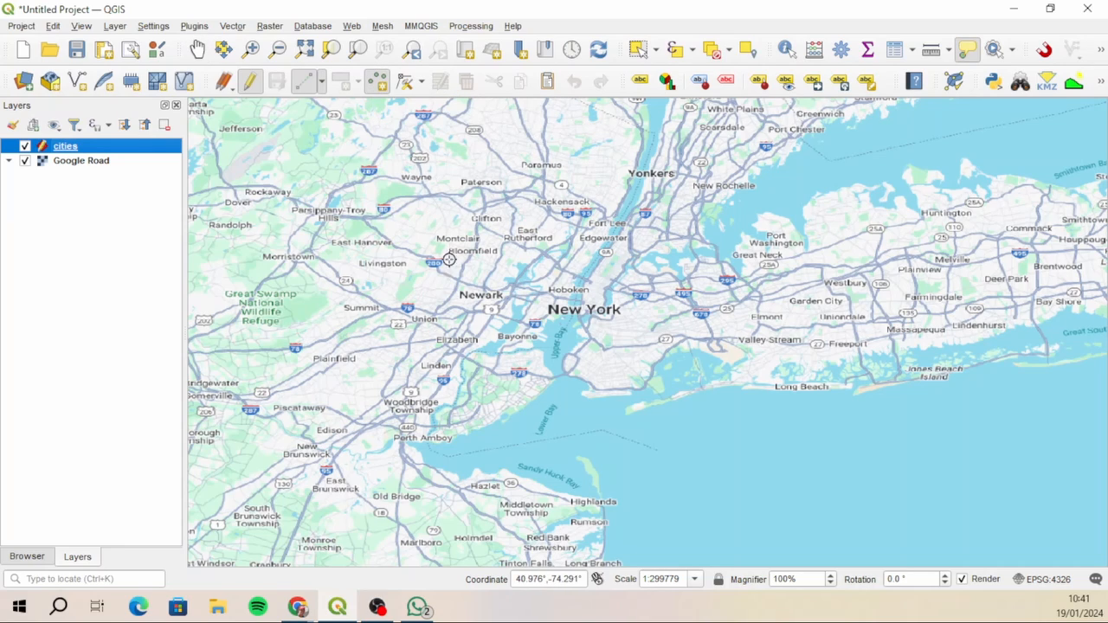
left_click(593, 357)
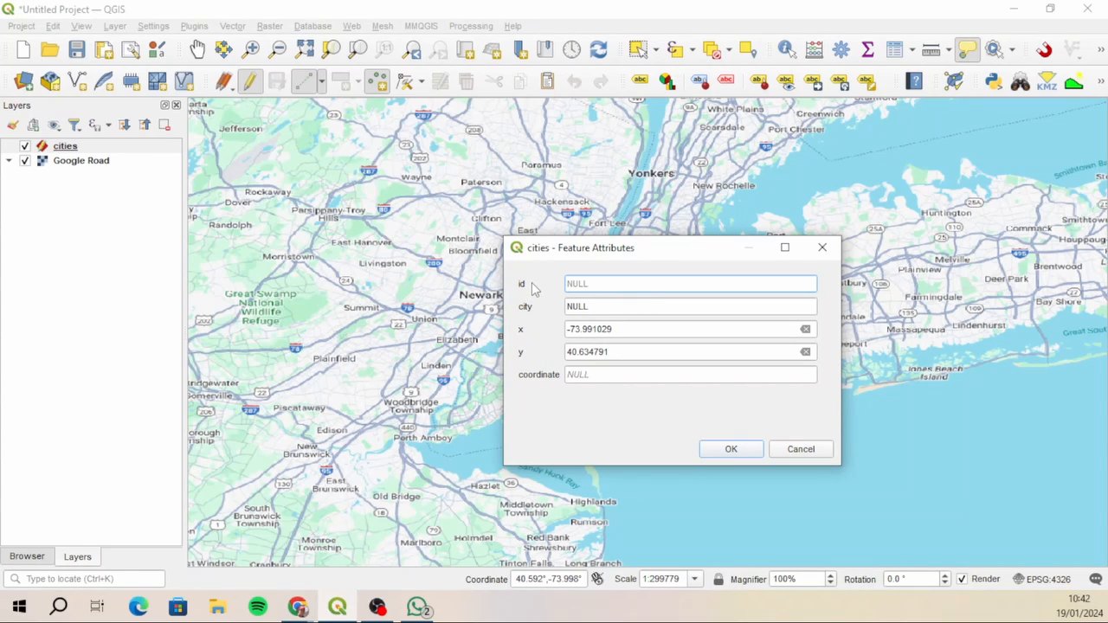
type("1")
left_click(601, 307)
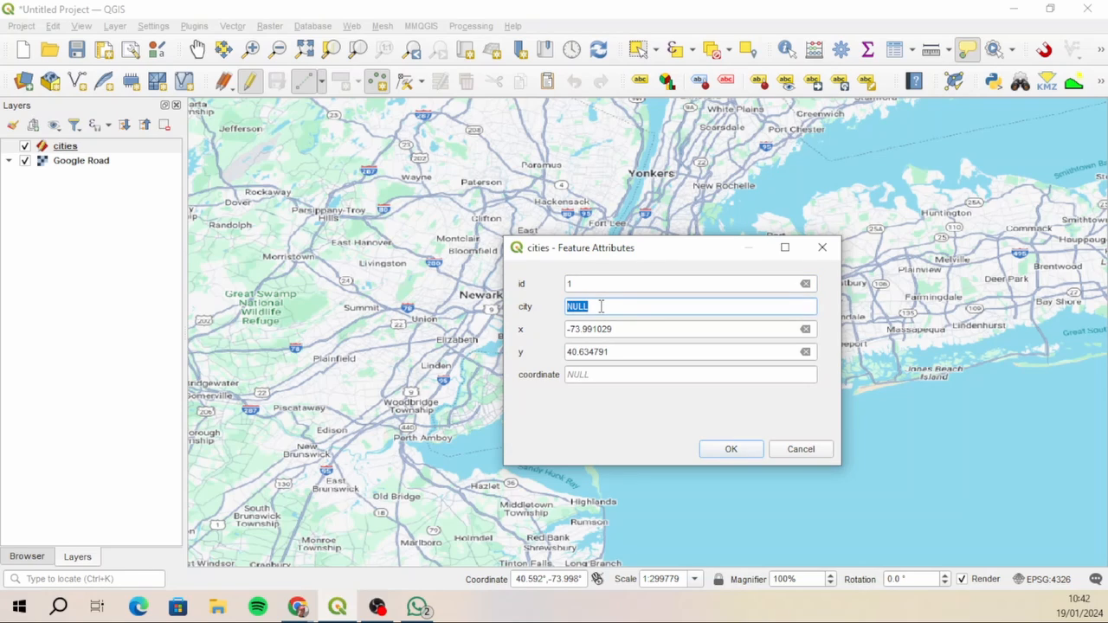
type("New York")
left_click(732, 450)
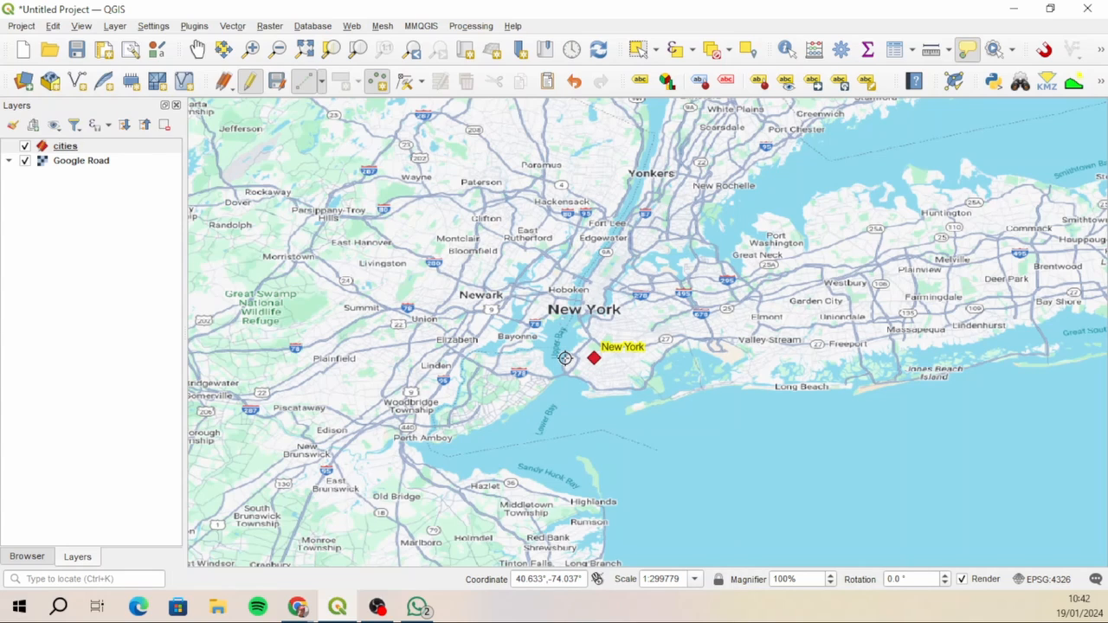
Step: Add a point feature at the Berlin map label, with id 2 and city Berlin
scroll(565, 359, "down", 7)
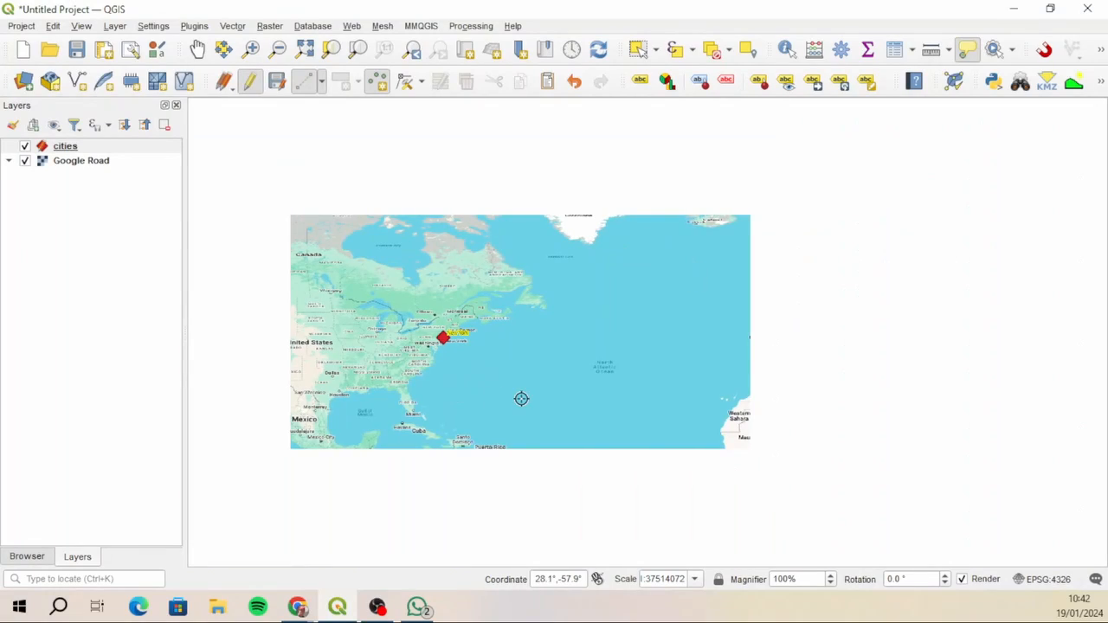
scroll(892, 293, "up", 4)
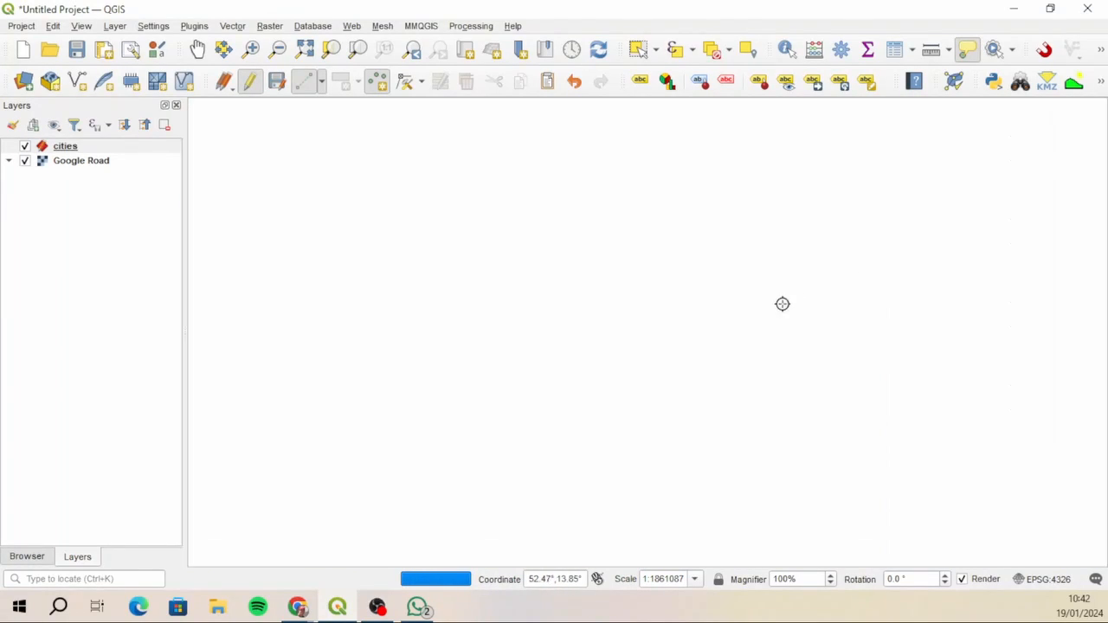
scroll(769, 305, "up", 4)
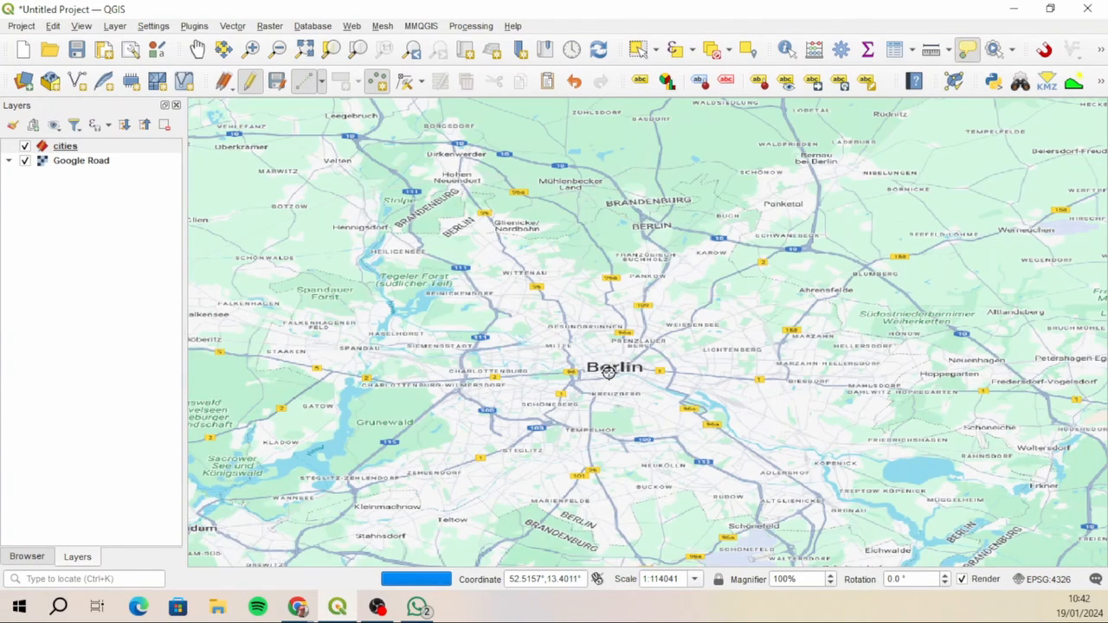
left_click(609, 373)
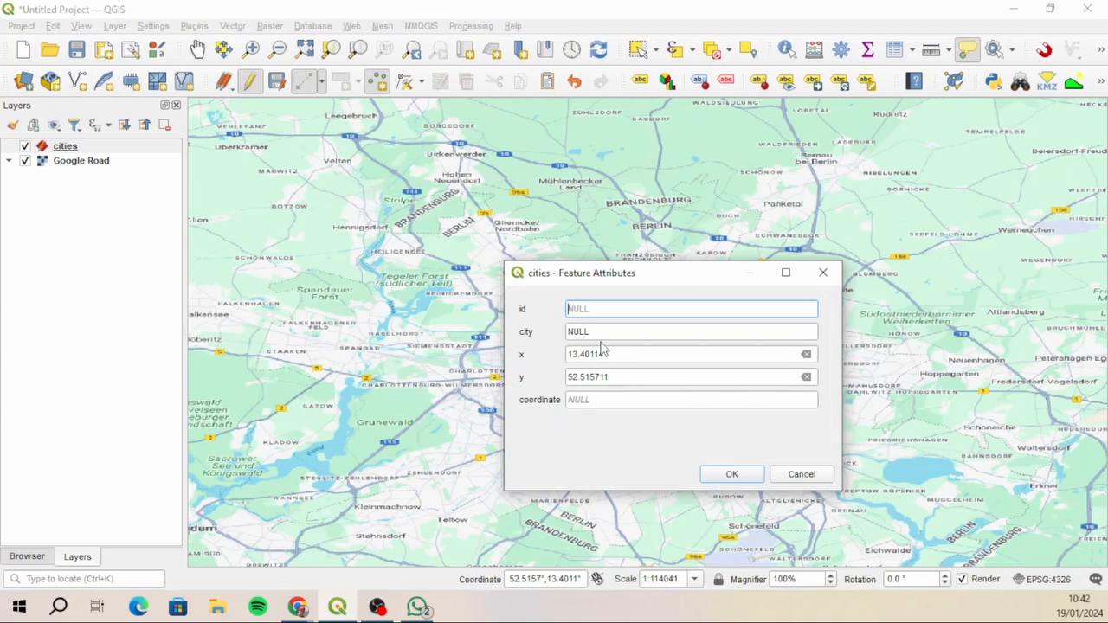
type("2")
left_click(605, 333)
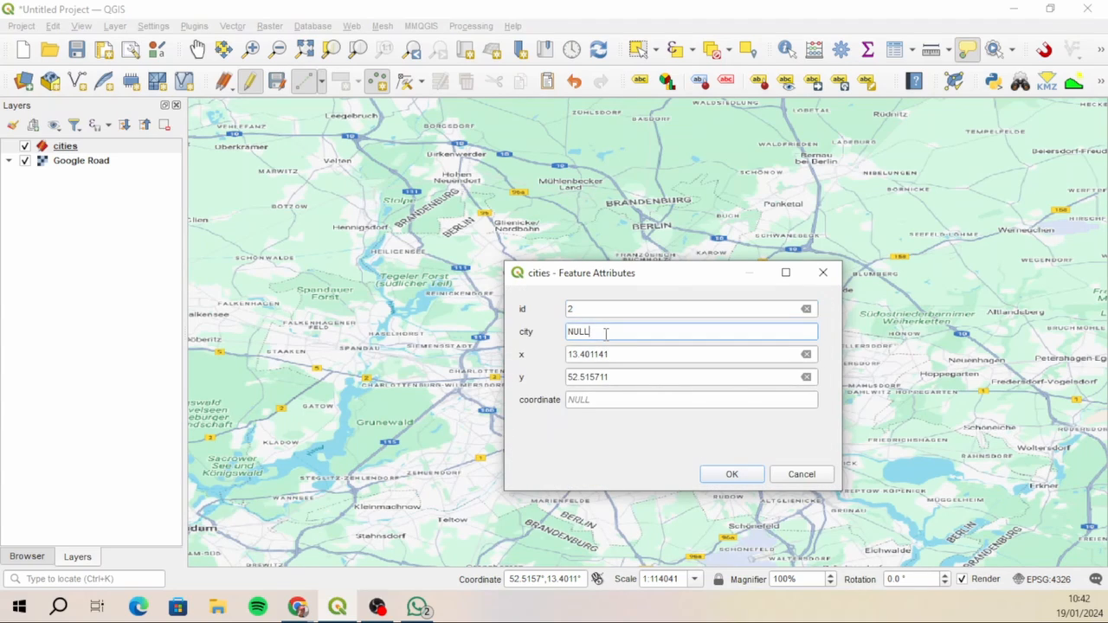
type("Berlin")
left_click(738, 477)
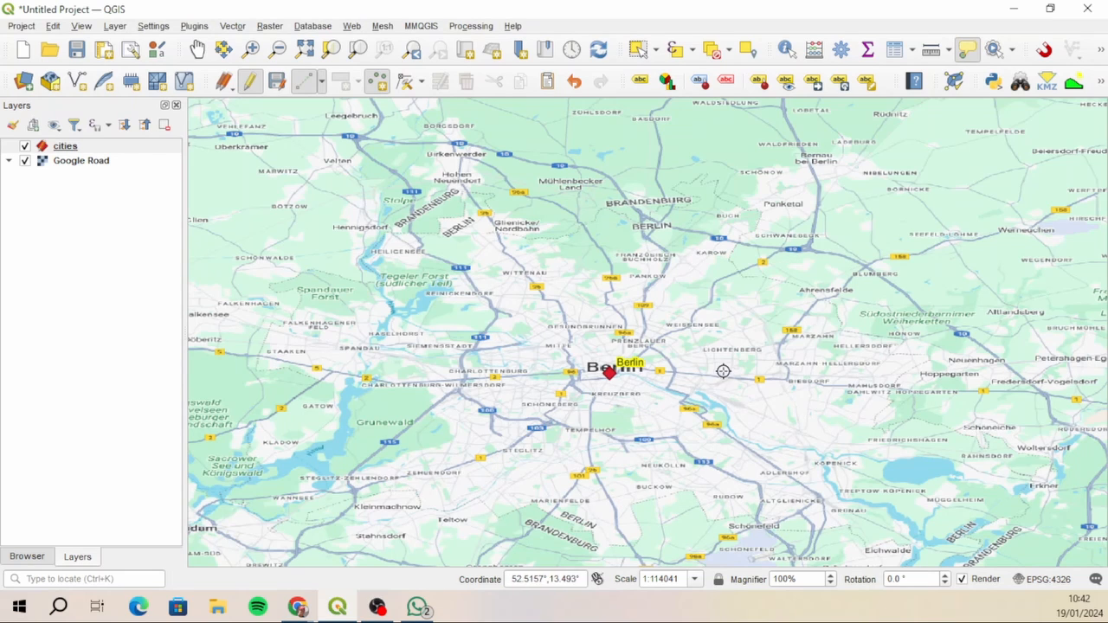
Step: Add a point feature at Sion Koliwada, just south of the Mumbai map label, with id 3 and city Mumbai
scroll(700, 332, "down", 5)
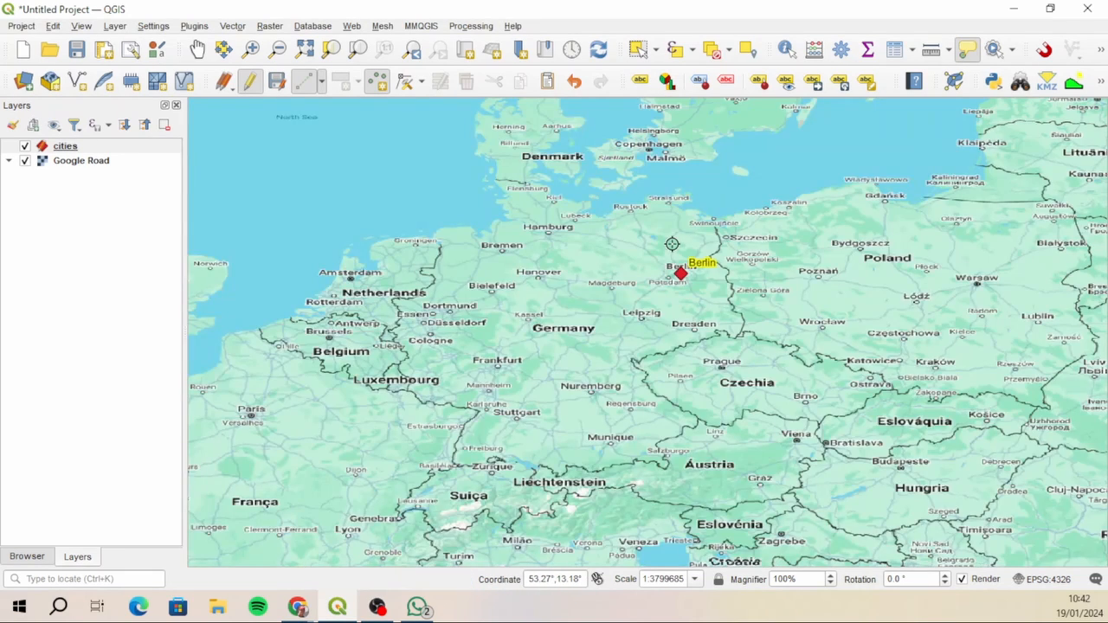
scroll(675, 244, "down", 2)
scroll(439, 235, "down", 2)
scroll(439, 236, "down", 2)
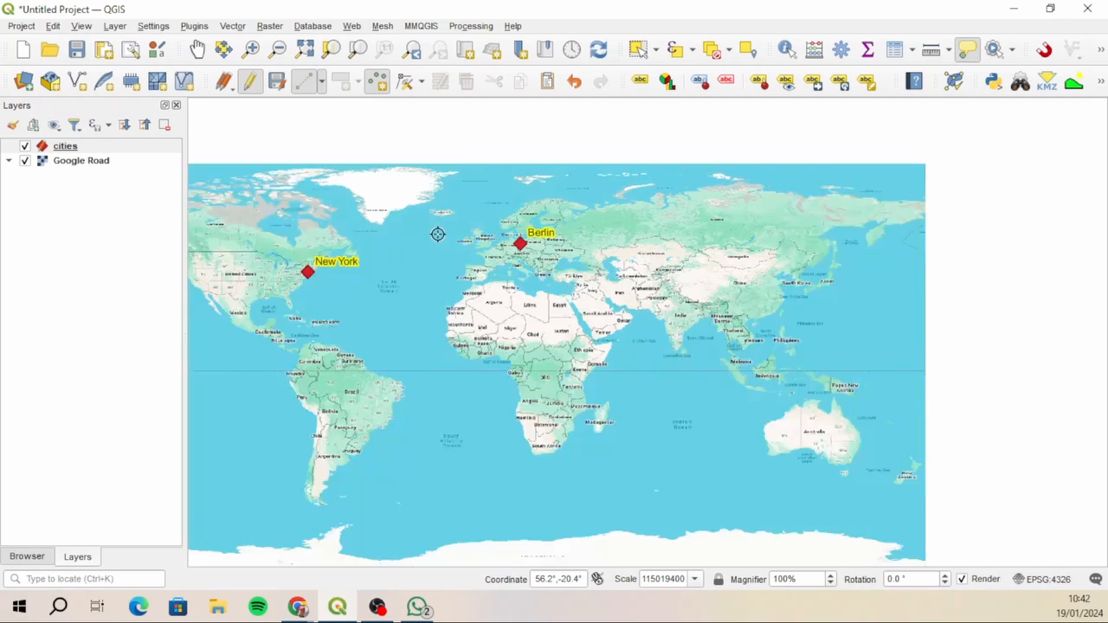
scroll(672, 343, "up", 10)
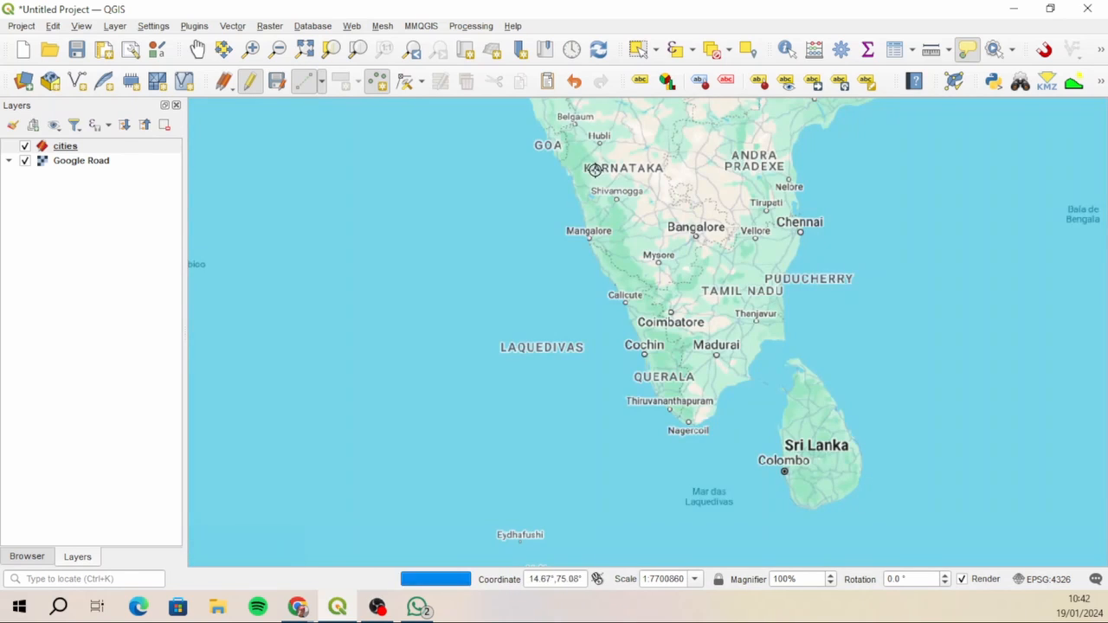
scroll(656, 321, "down", 2)
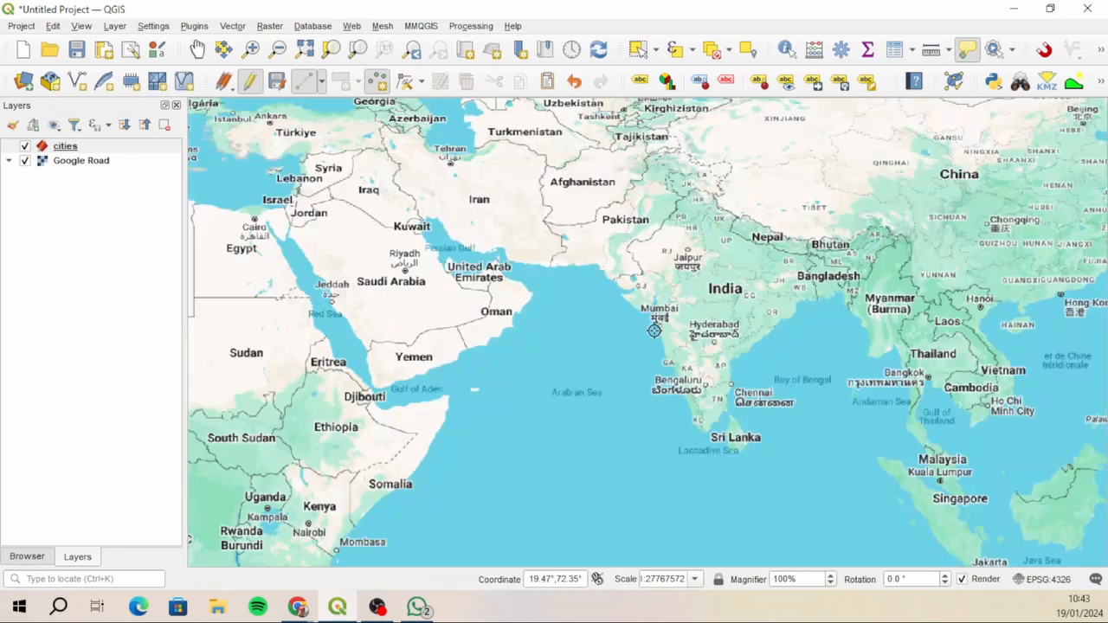
scroll(651, 311, "up", 2)
scroll(816, 230, "up", 2)
scroll(752, 366, "down", 2)
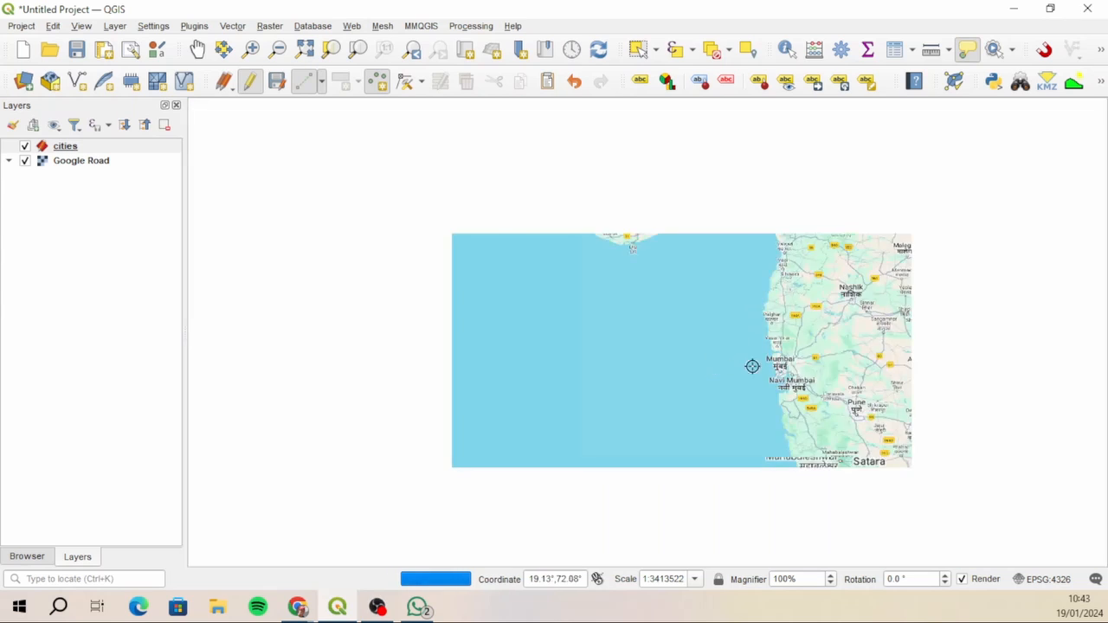
scroll(789, 366, "up", 3)
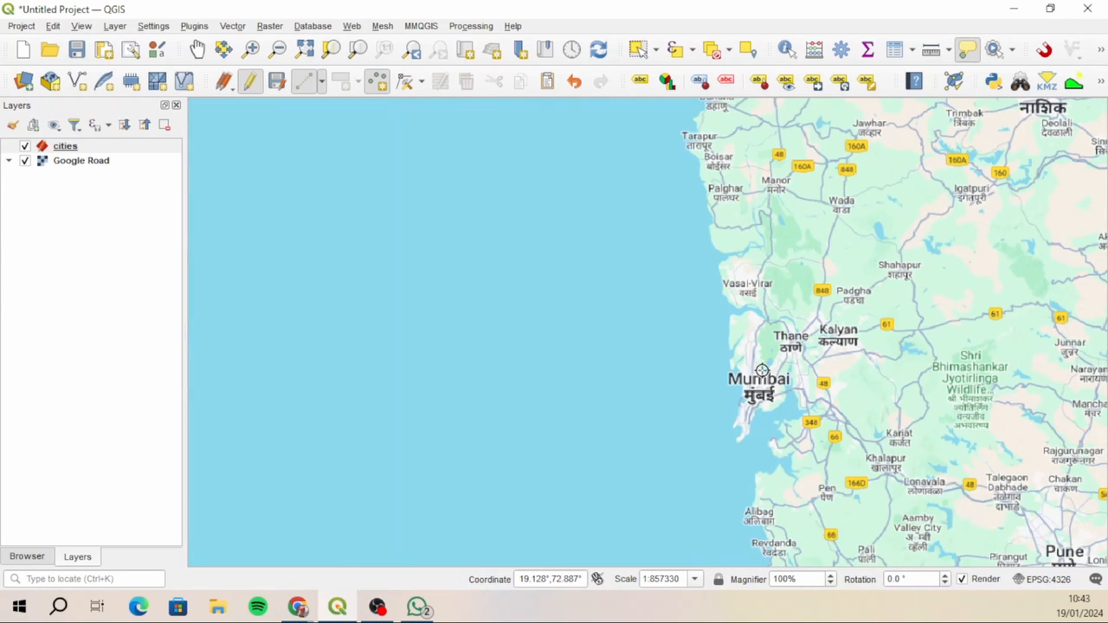
scroll(775, 381, "up", 2)
scroll(759, 402, "up", 1)
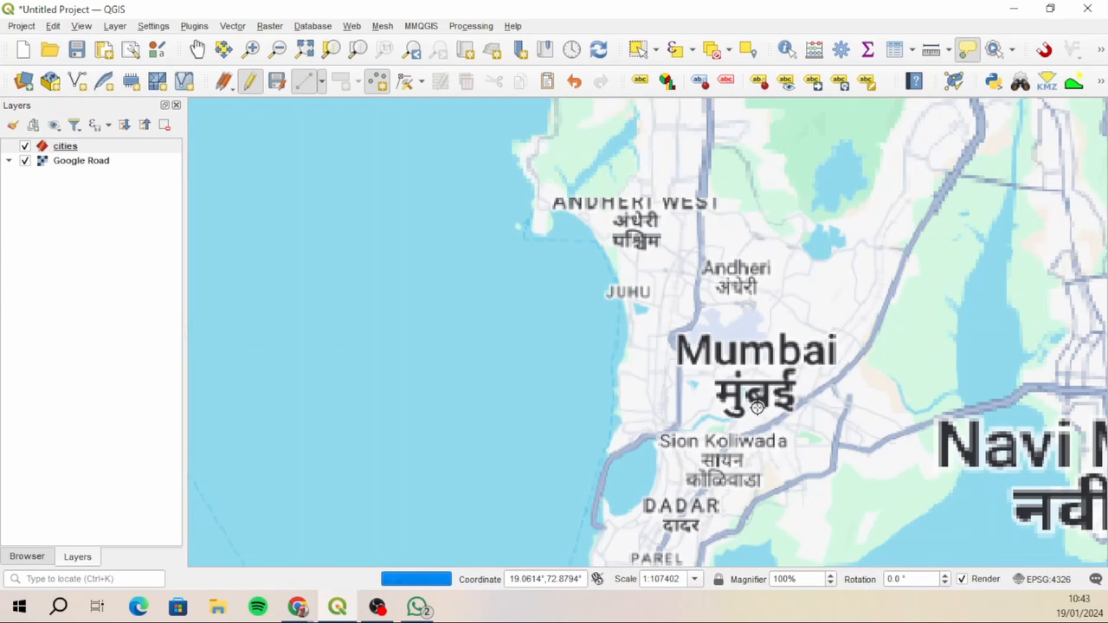
left_click(725, 456)
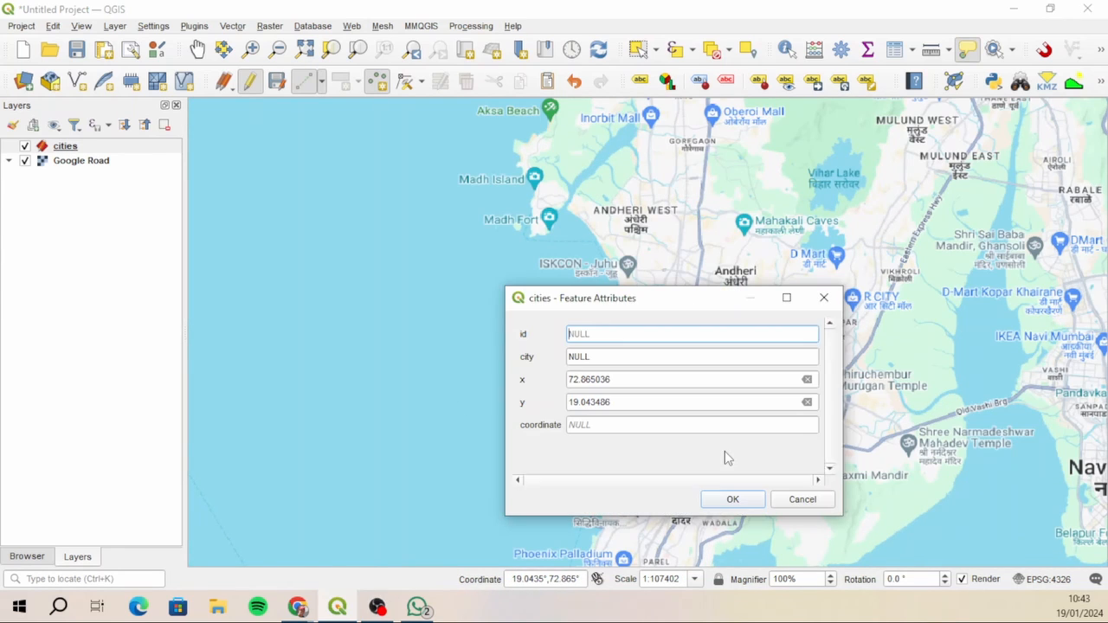
type("3")
left_click(594, 356)
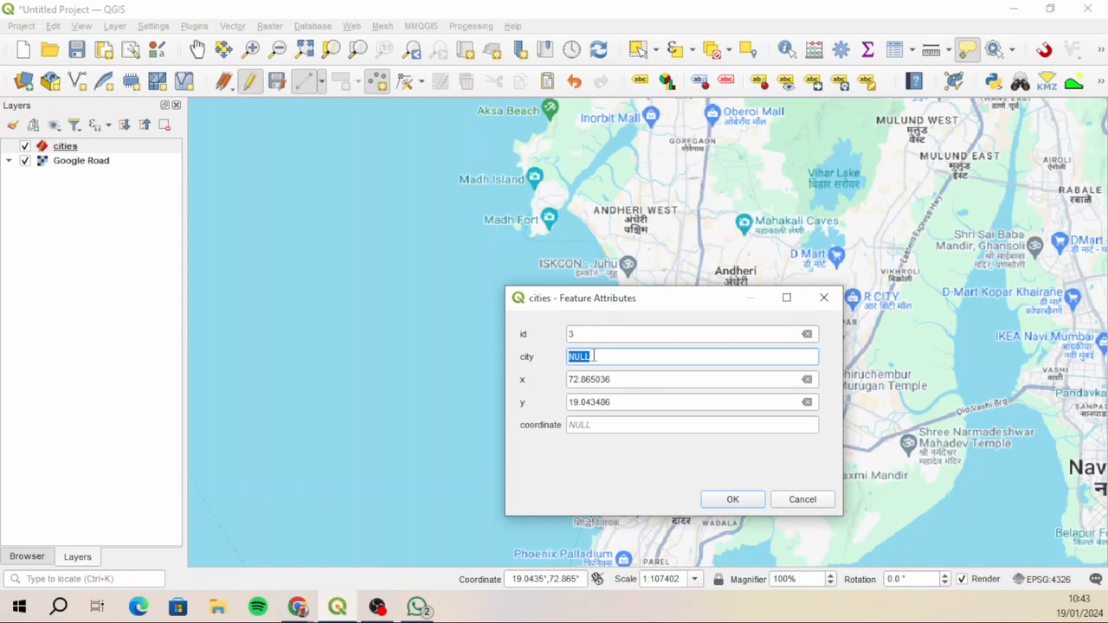
type("Mumbai")
left_click(733, 500)
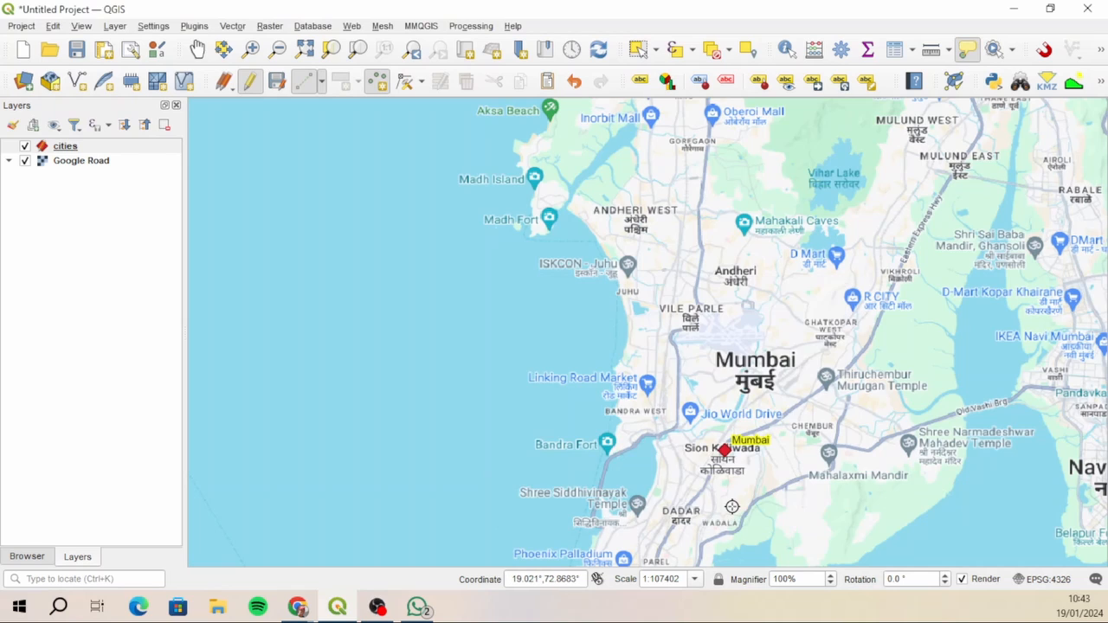
Step: Add a point feature at the Cape Town map label in South Africa, with id 4 and city Cape Town
scroll(689, 318, "down", 9)
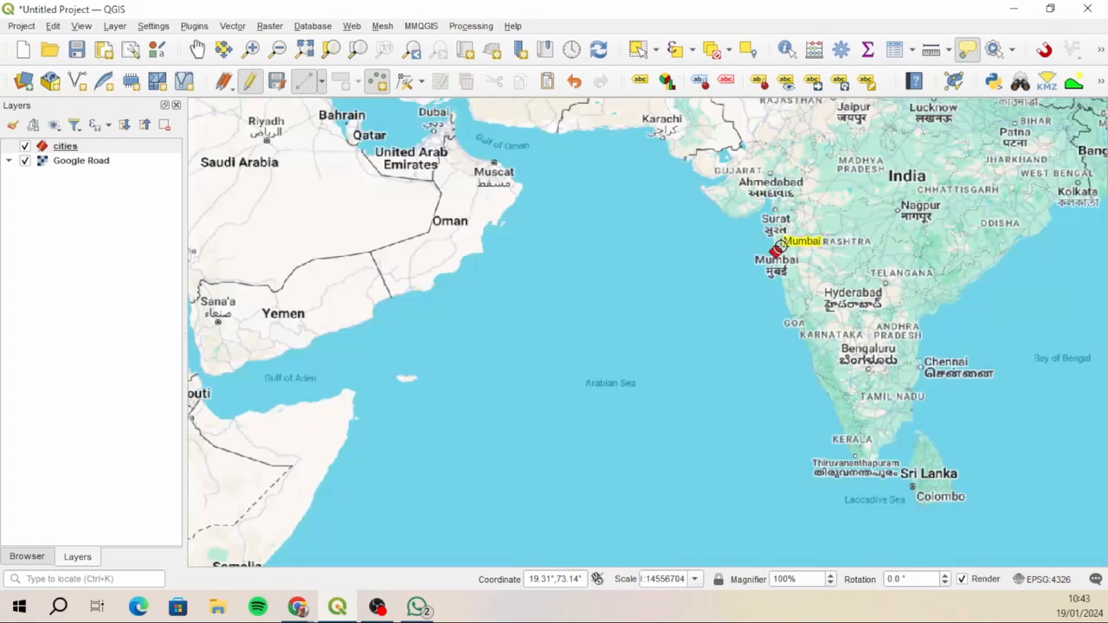
scroll(788, 240, "down", 1)
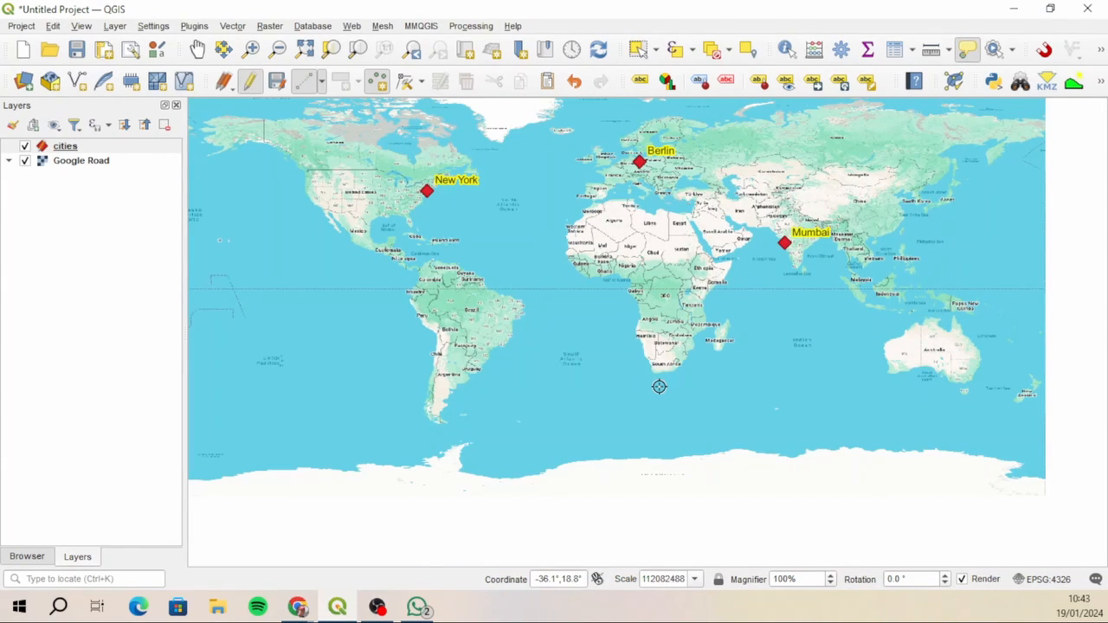
scroll(659, 386, "up", 4)
scroll(684, 384, "down", 1)
scroll(606, 290, "up", 2)
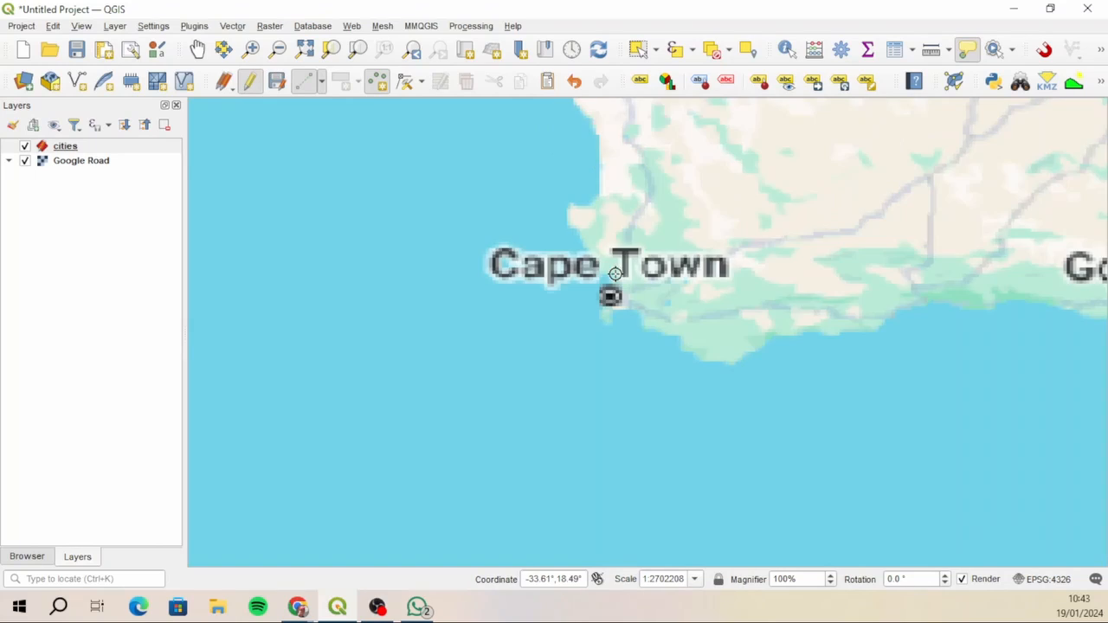
scroll(685, 324, "up", 4)
scroll(680, 312, "up", 1)
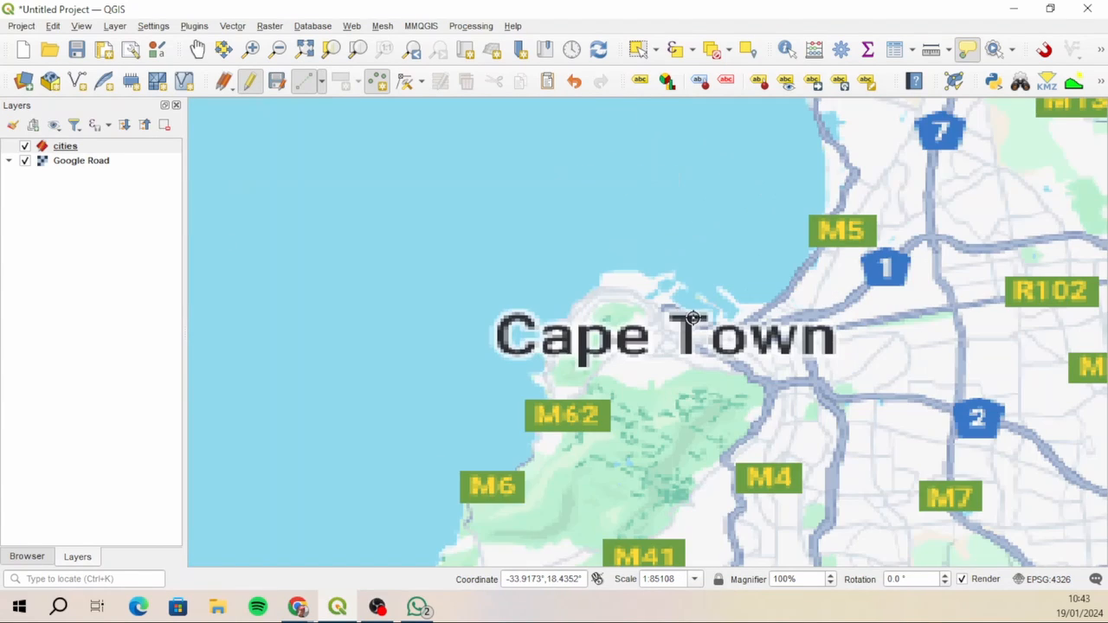
left_click(673, 327)
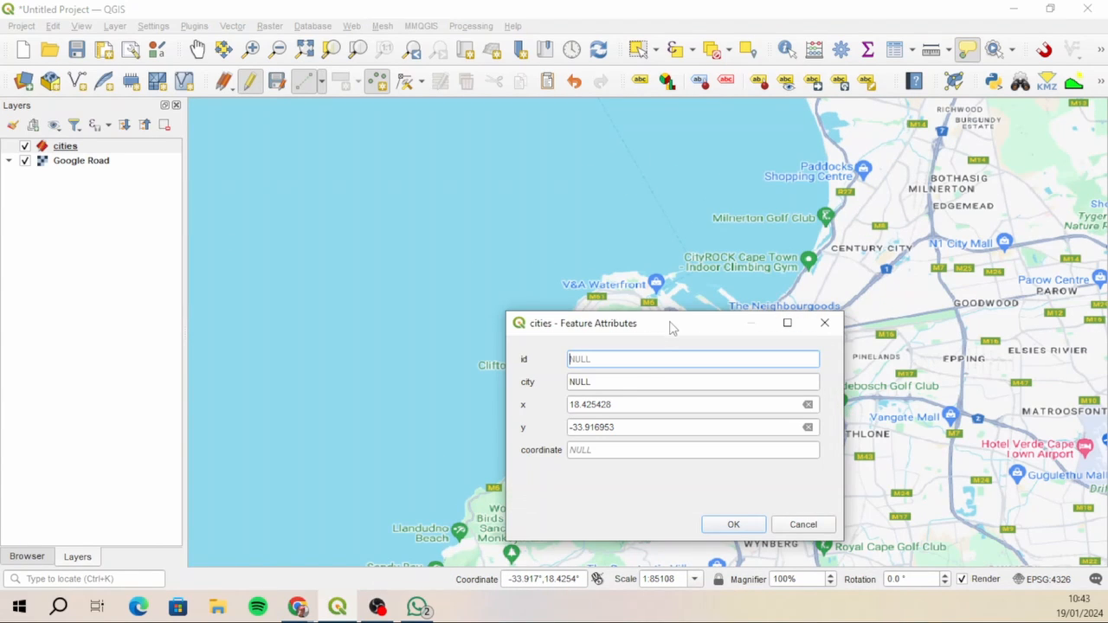
type("4")
left_click(594, 382)
type("C")
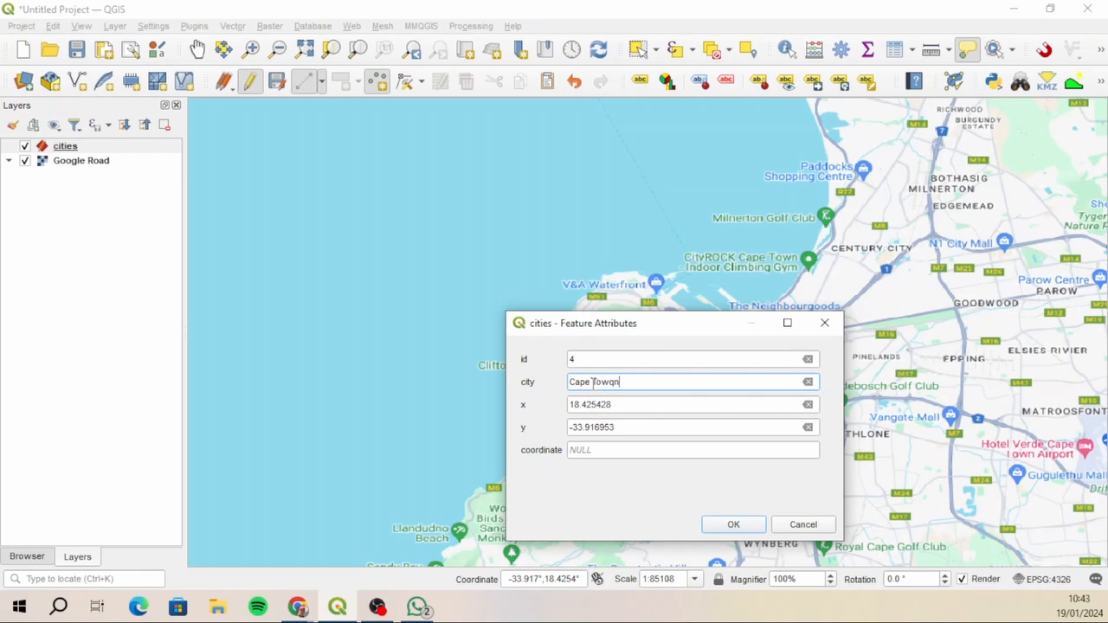
type("ape Town")
left_click(733, 525)
Step: Bring all four city points into view, then stop editing the cities layer and save its changes
scroll(473, 310, "down", 4)
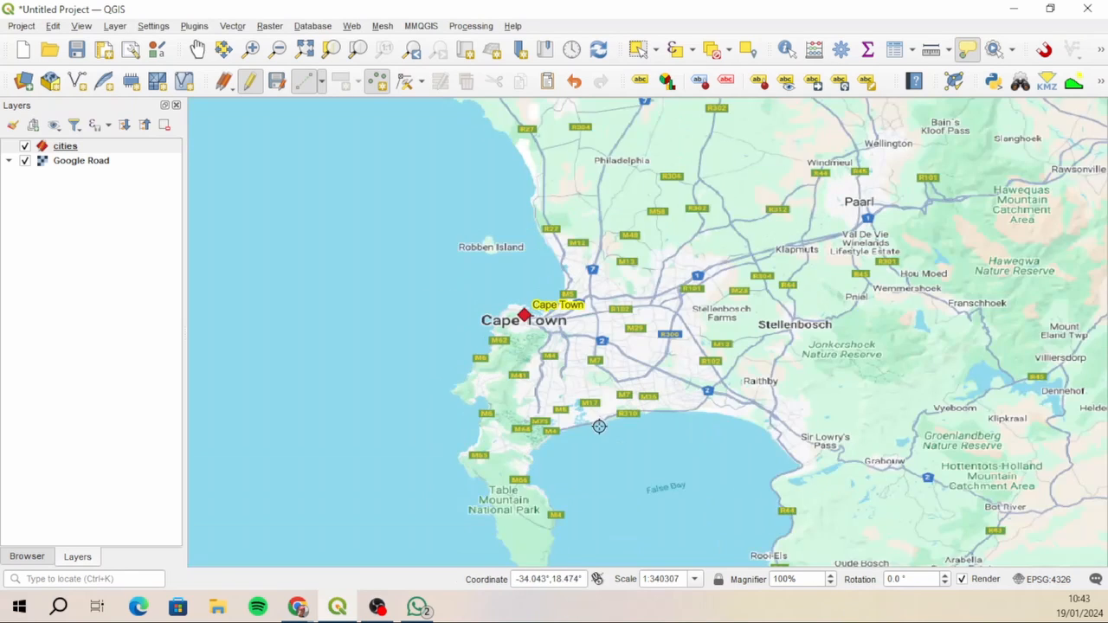
scroll(702, 523, "down", 3)
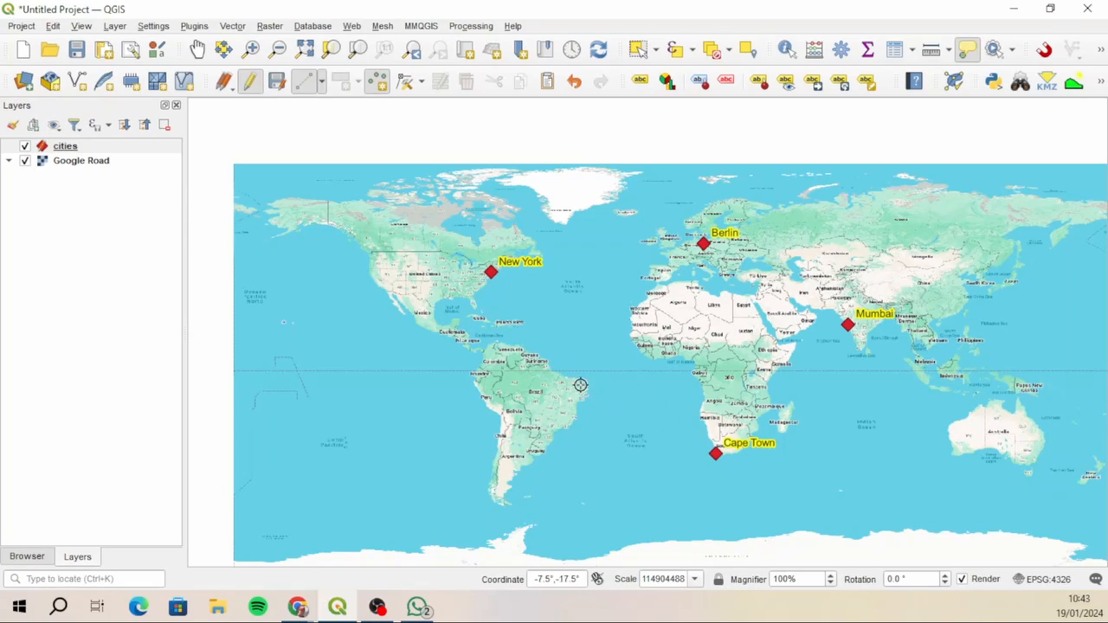
scroll(681, 411, "up", 1)
left_click(198, 50)
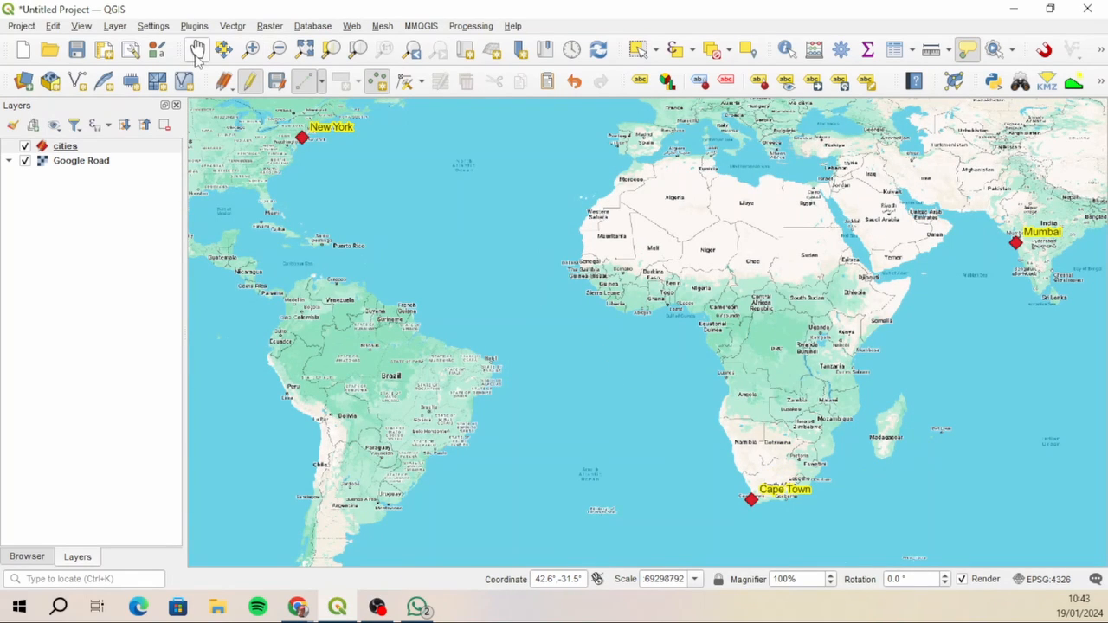
left_click_drag(725, 209, 665, 260)
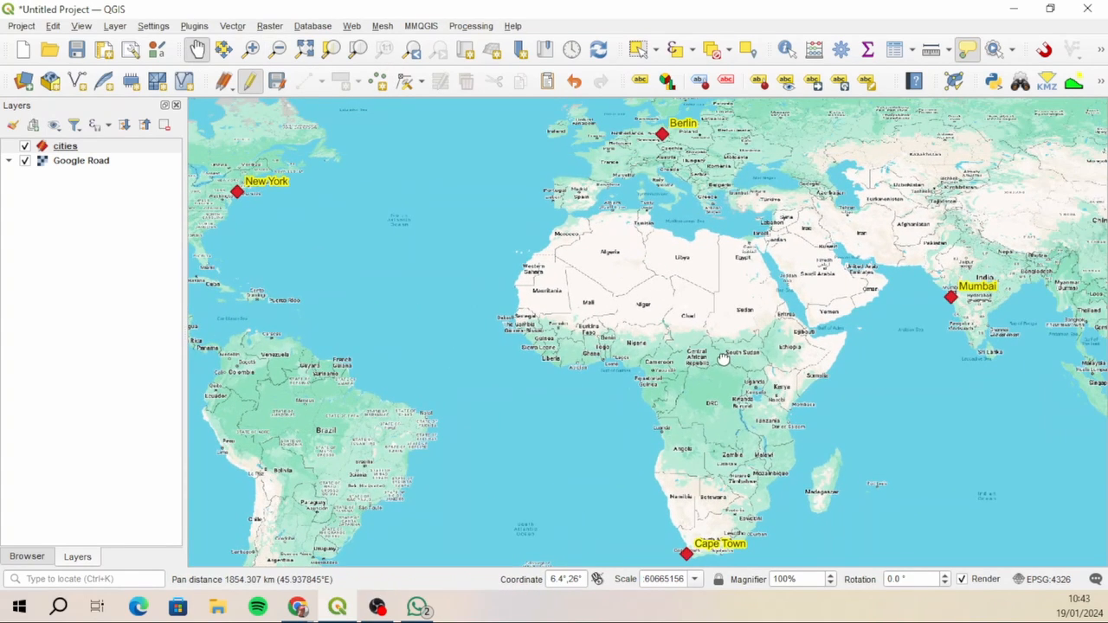
left_click_drag(724, 361, 726, 356)
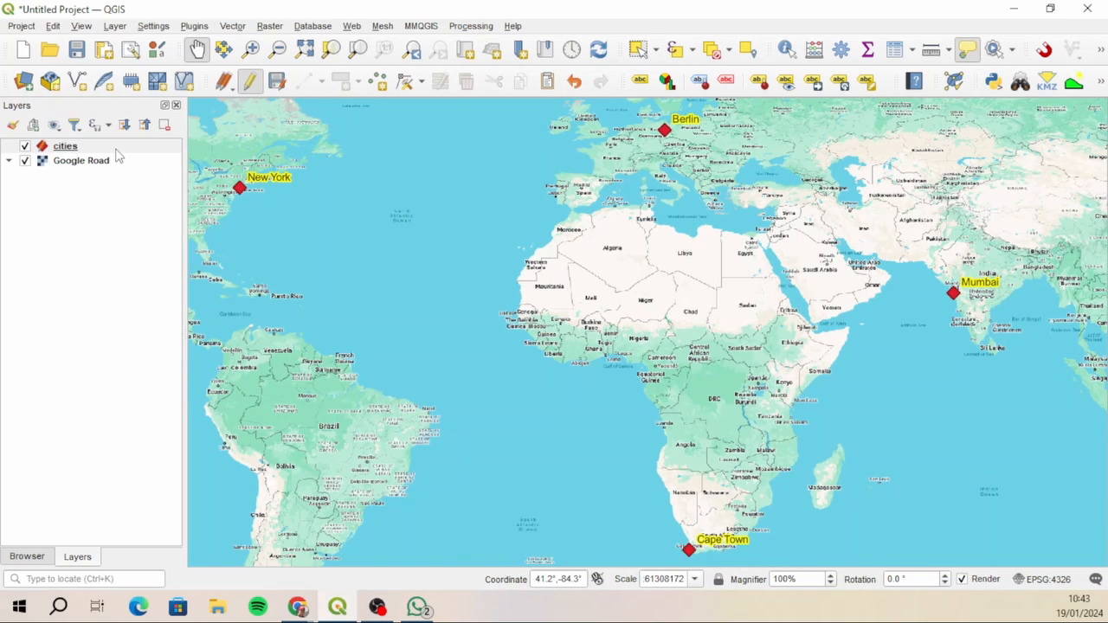
left_click(257, 87)
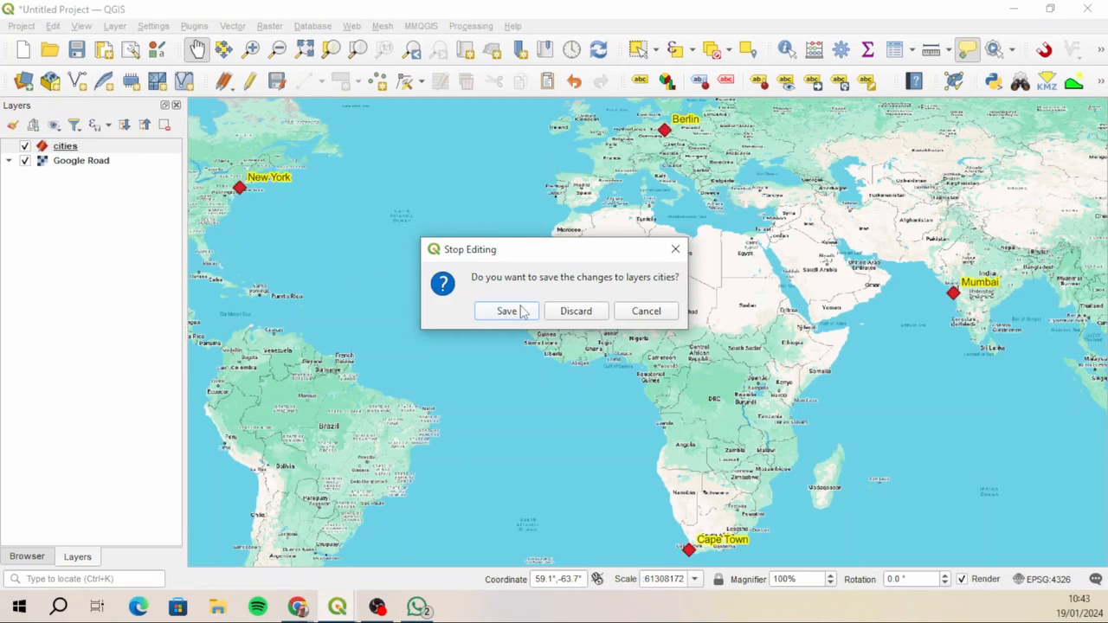
left_click(508, 312)
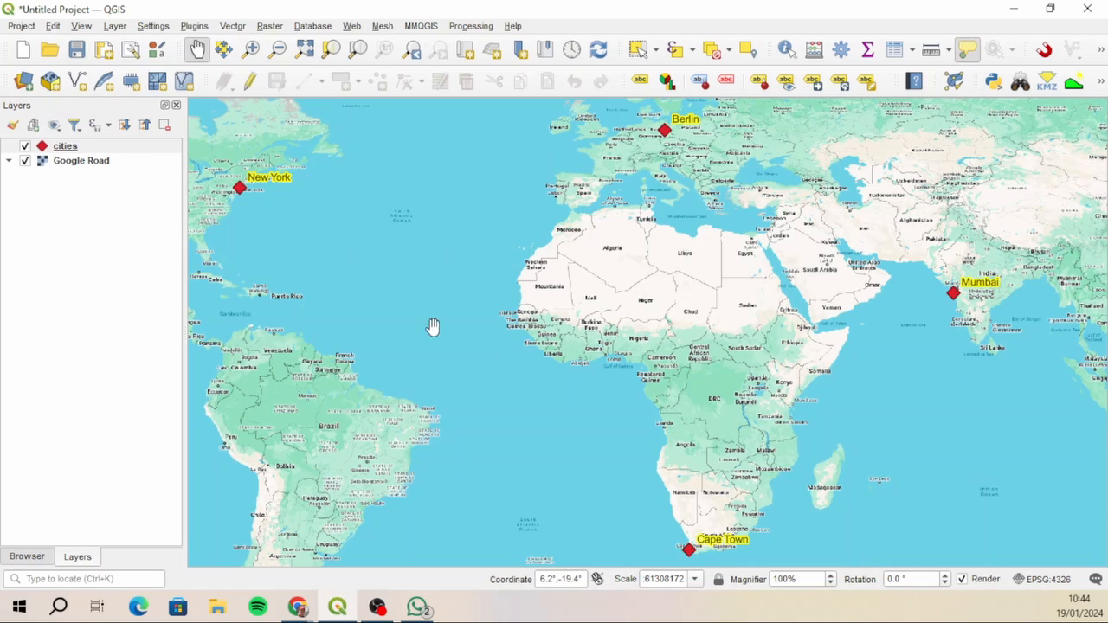
Step: Open the cities layer's attribute table in a smaller window and open the field calculator for the layer
left_click(98, 152)
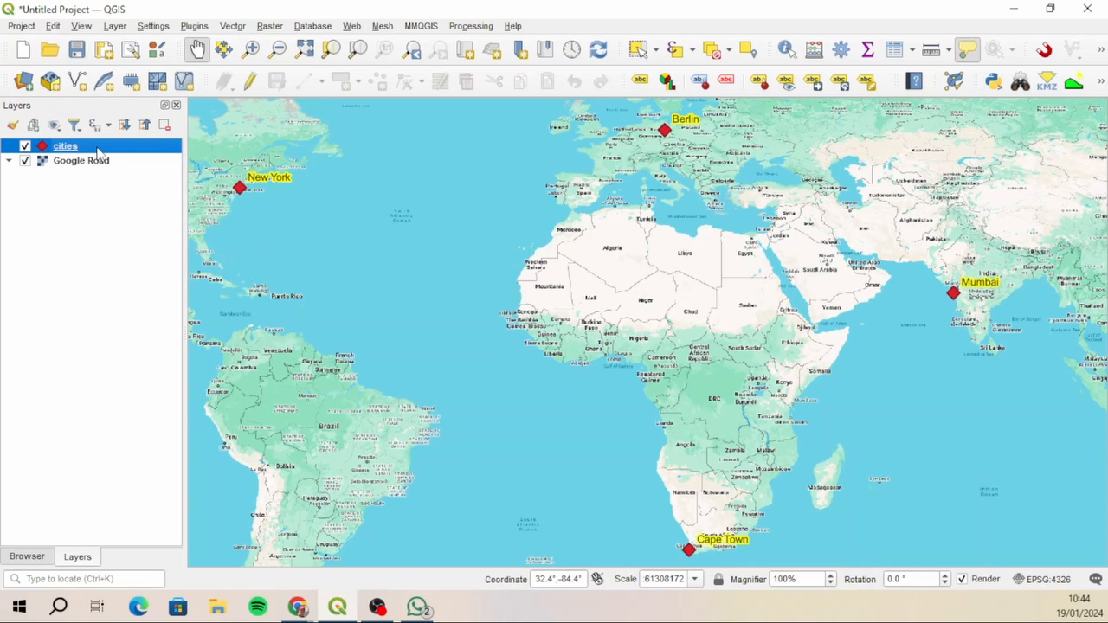
right_click(98, 151)
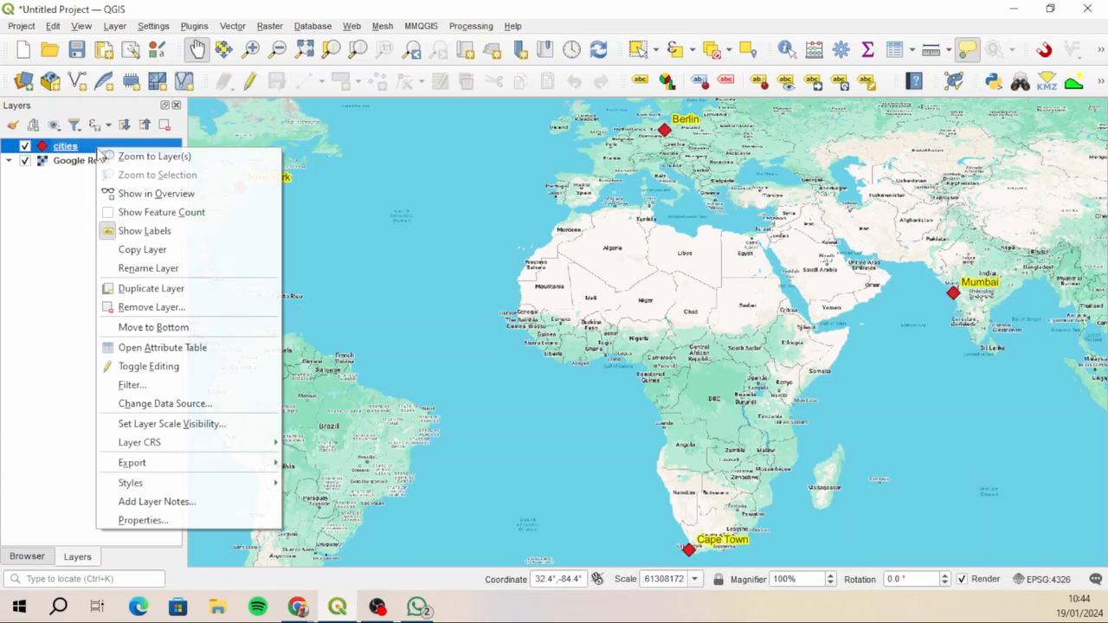
left_click(209, 355)
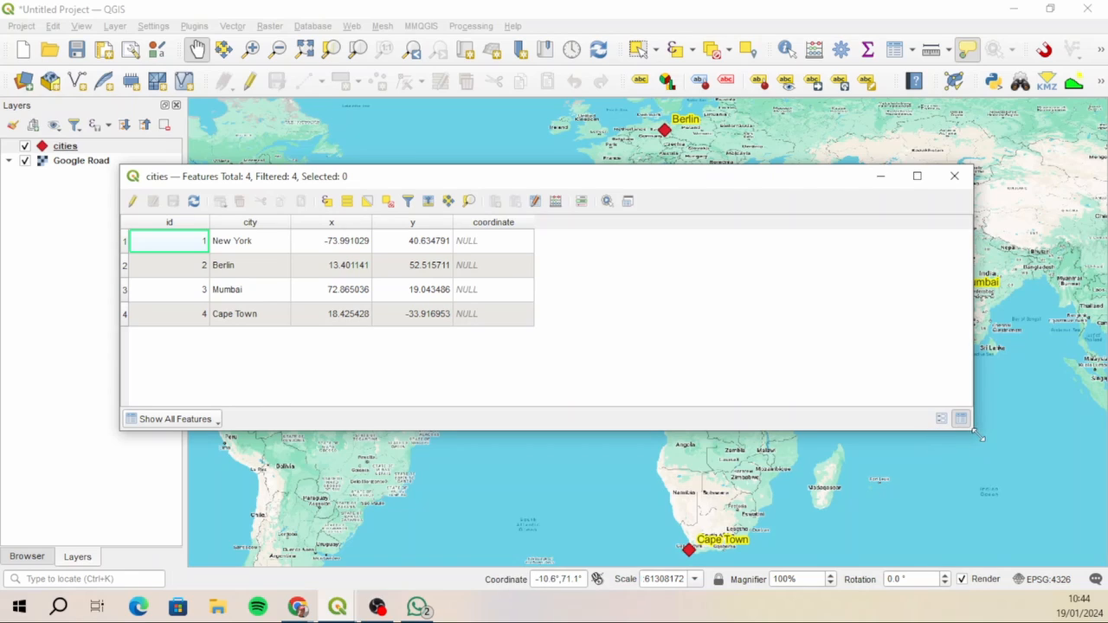
left_click_drag(971, 429, 702, 390)
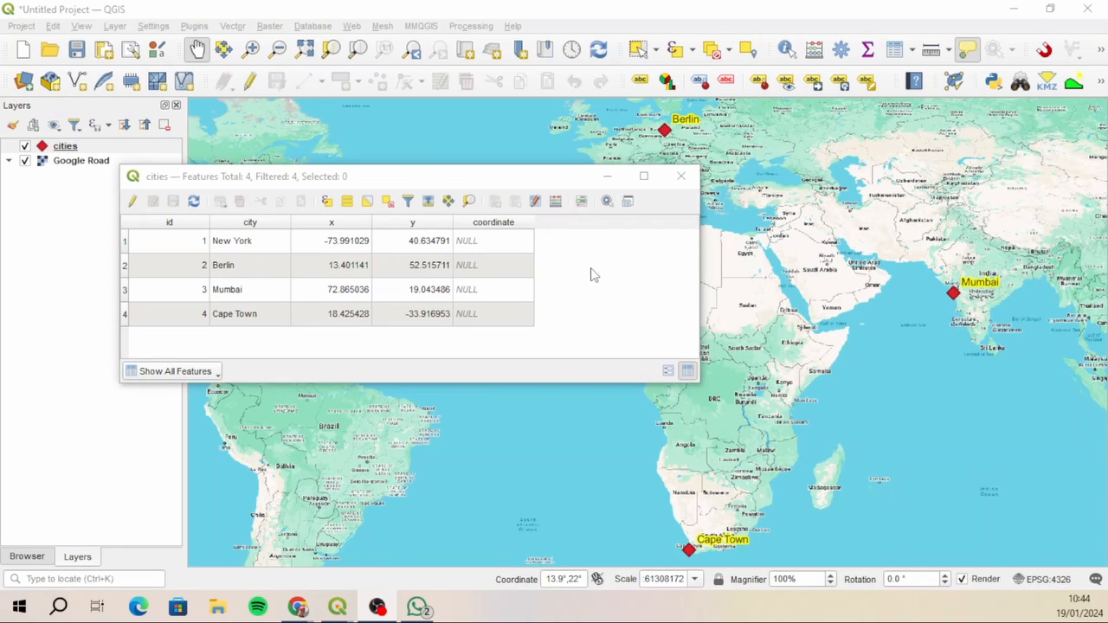
left_click(548, 183)
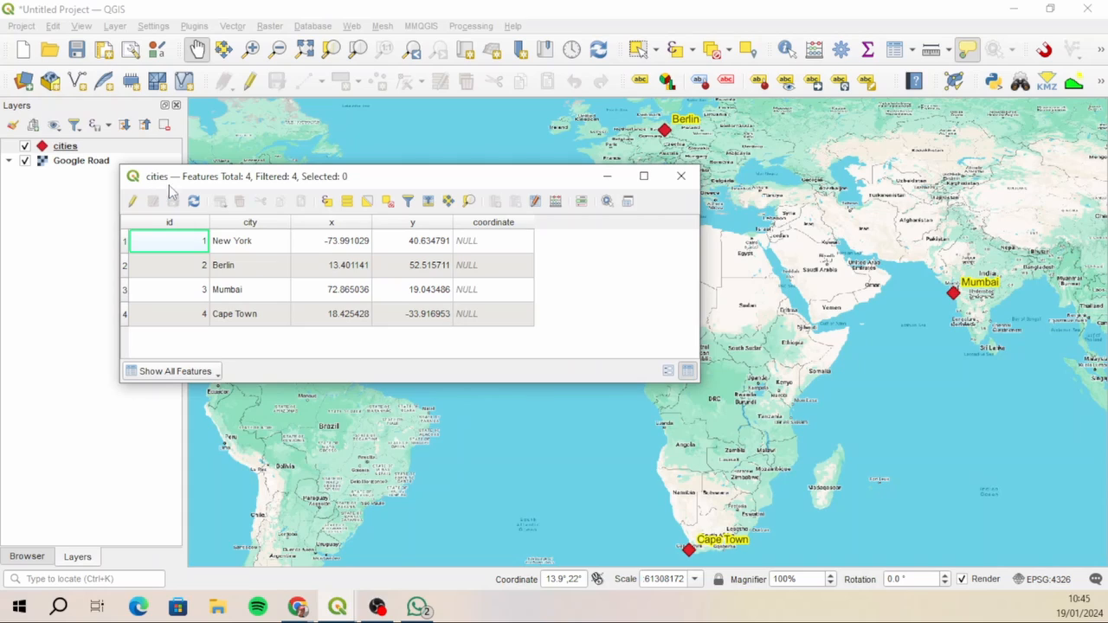
left_click(557, 202)
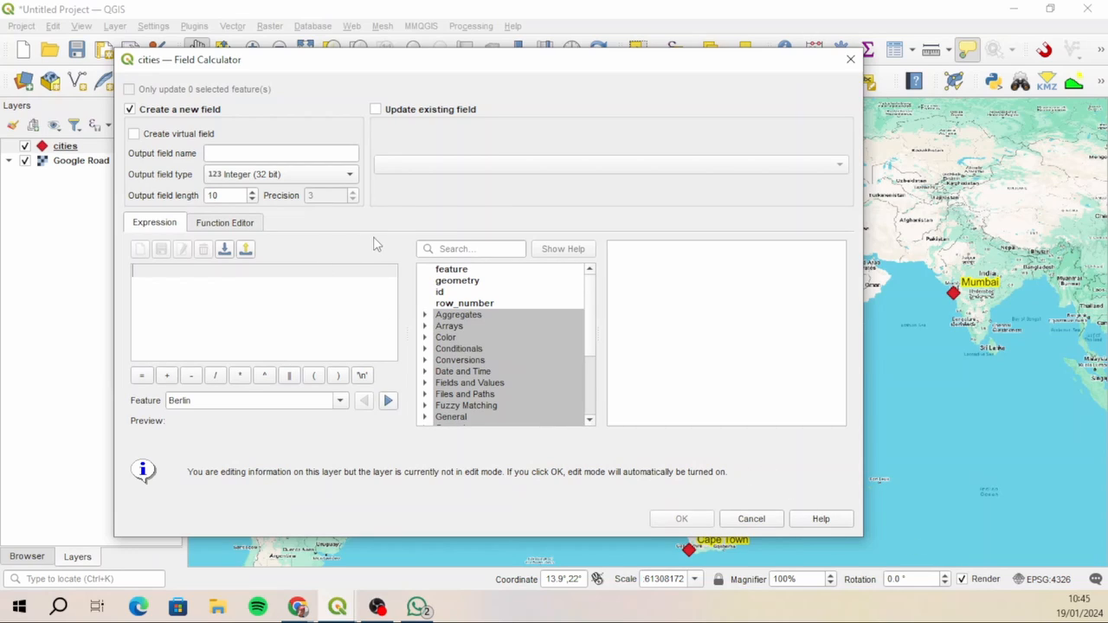
Step: Set the field calculator to update the existing coordinate field and make the dialog taller
left_click(376, 110)
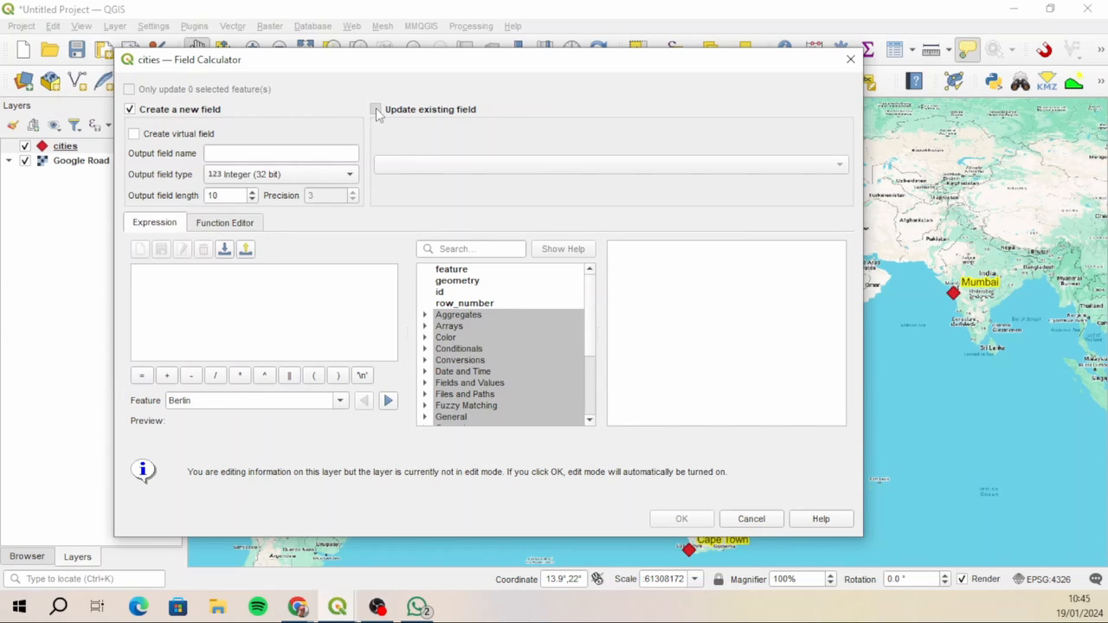
left_click(838, 166)
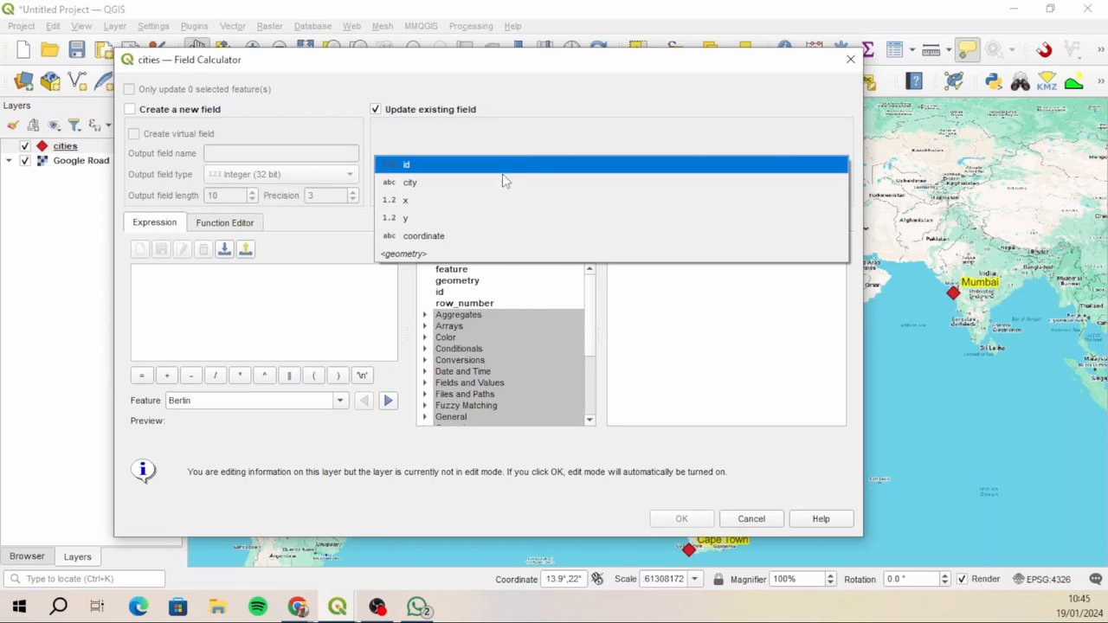
left_click(451, 236)
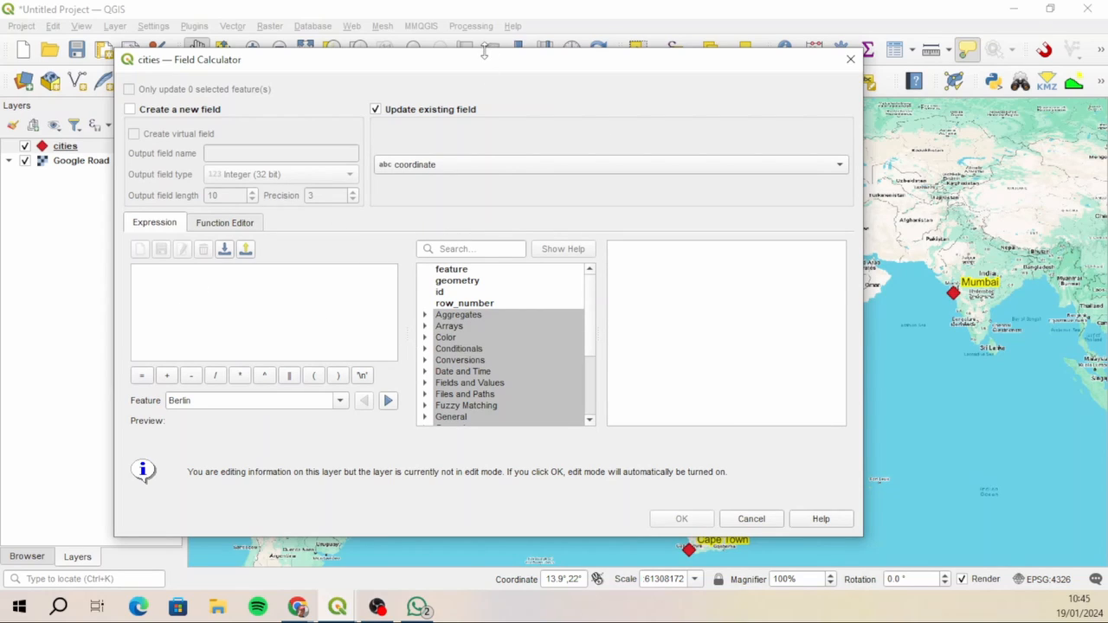
left_click_drag(489, 50, 489, 19)
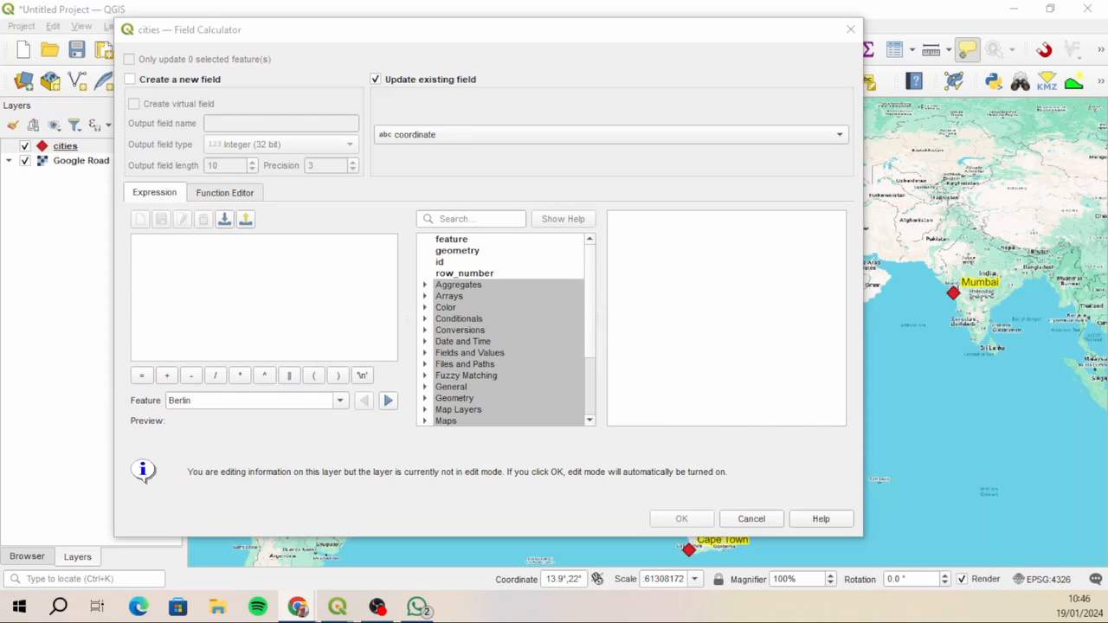
Step: Paste the expression that converts $y and $x to degrees, minutes and seconds with N/S and E/W suffixes
left_click(202, 265)
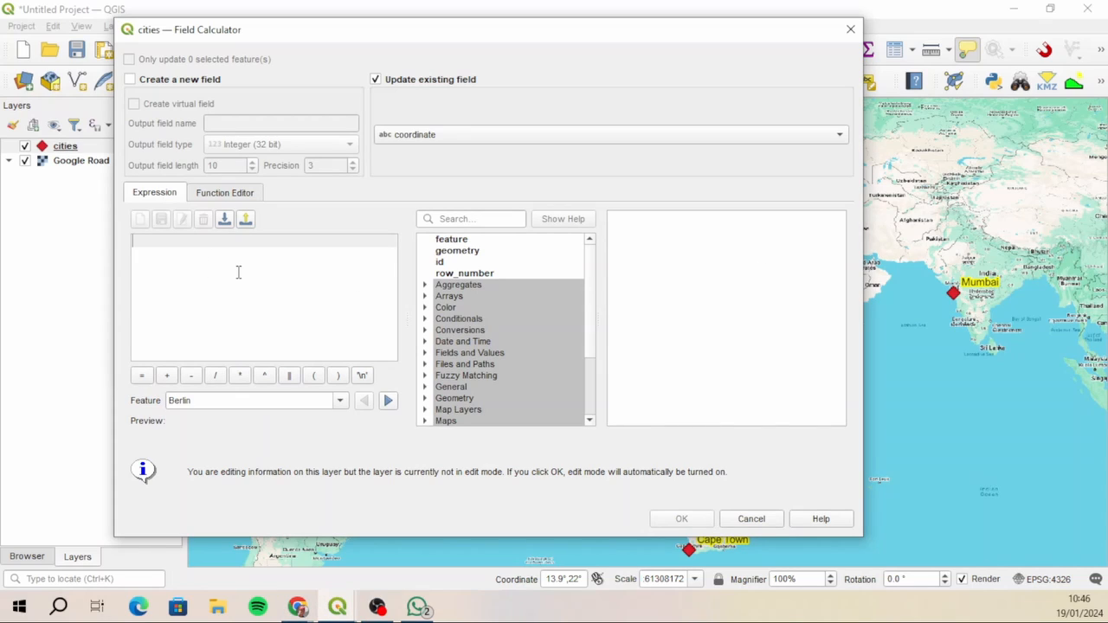
key("ctrl+v")
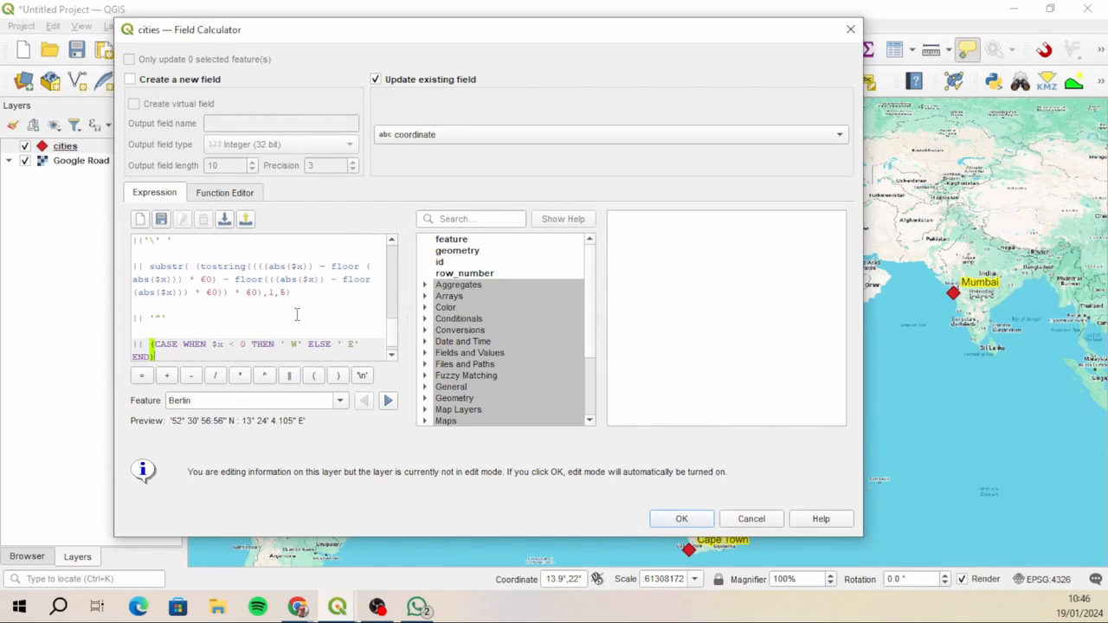
scroll(256, 307, "up", 5)
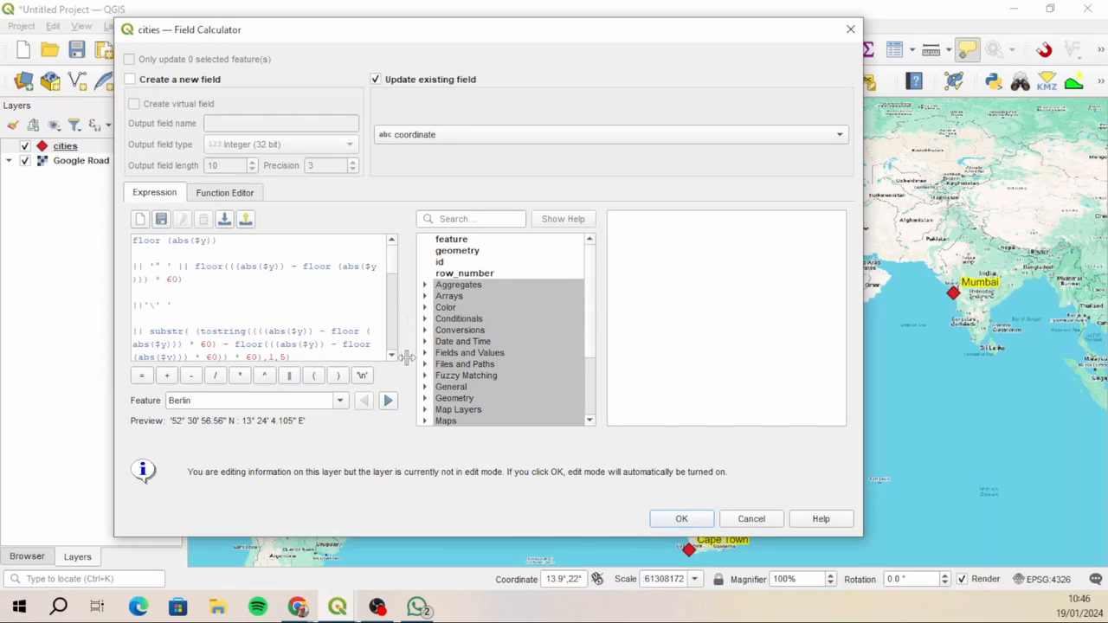
scroll(397, 271, "down", 5)
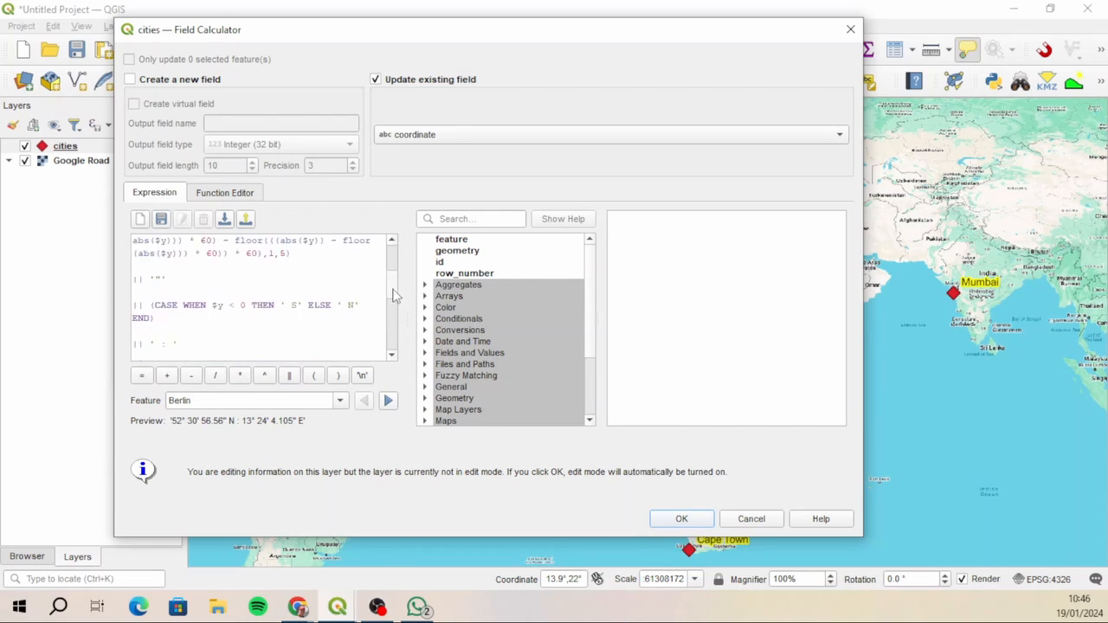
Step: Delete the closing parenthesis at the end of the expression to test its validity, and restore it
left_click(386, 347)
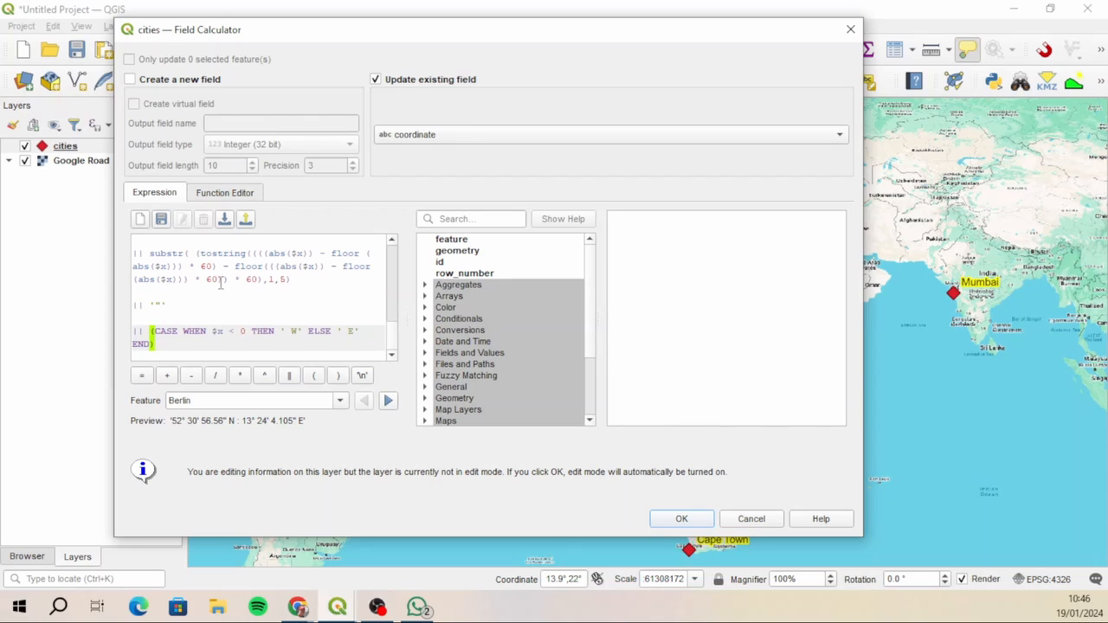
scroll(218, 277, "up", 3)
scroll(202, 274, "down", 2)
key("BackSpace")
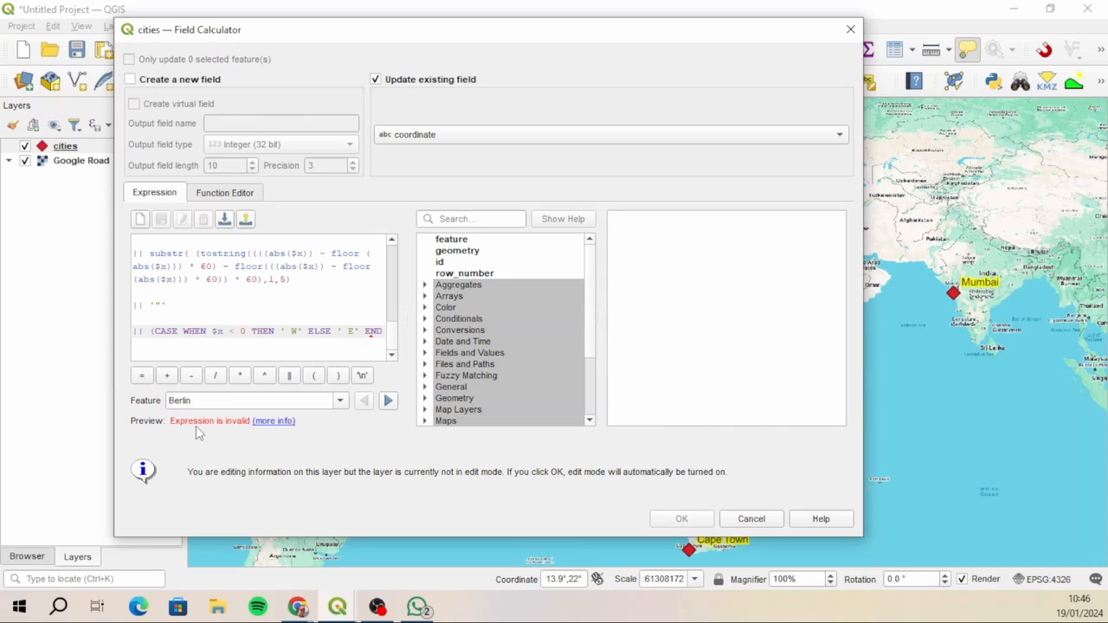
type(")")
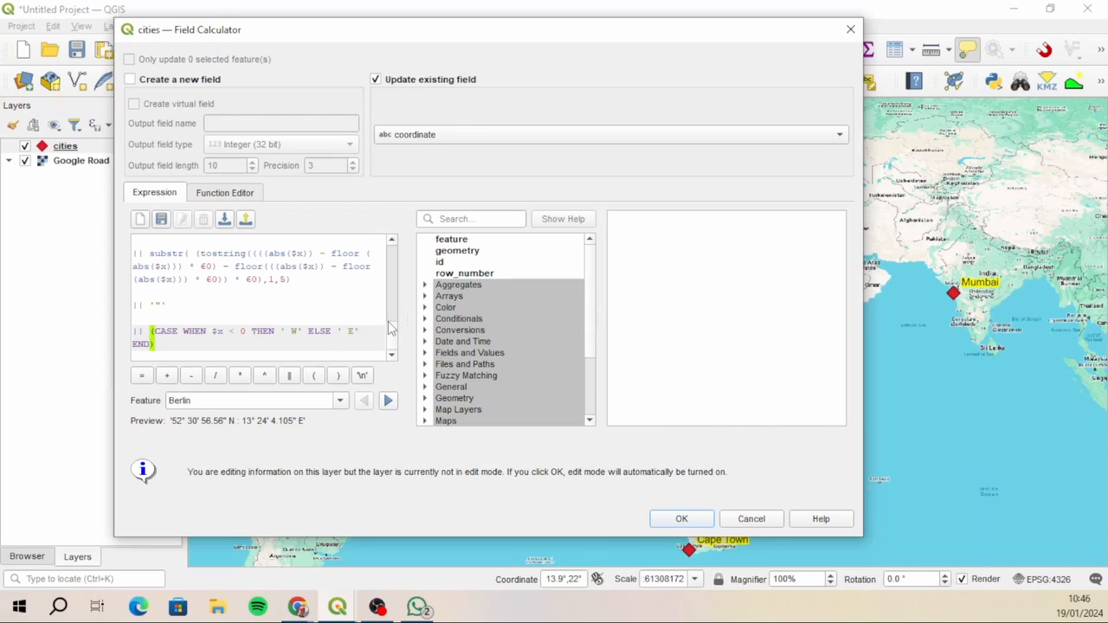
Step: Review the latitude part of the expression and run the calculation on the coordinate field
scroll(394, 323, "up", 1)
left_click_drag(394, 322, 396, 256)
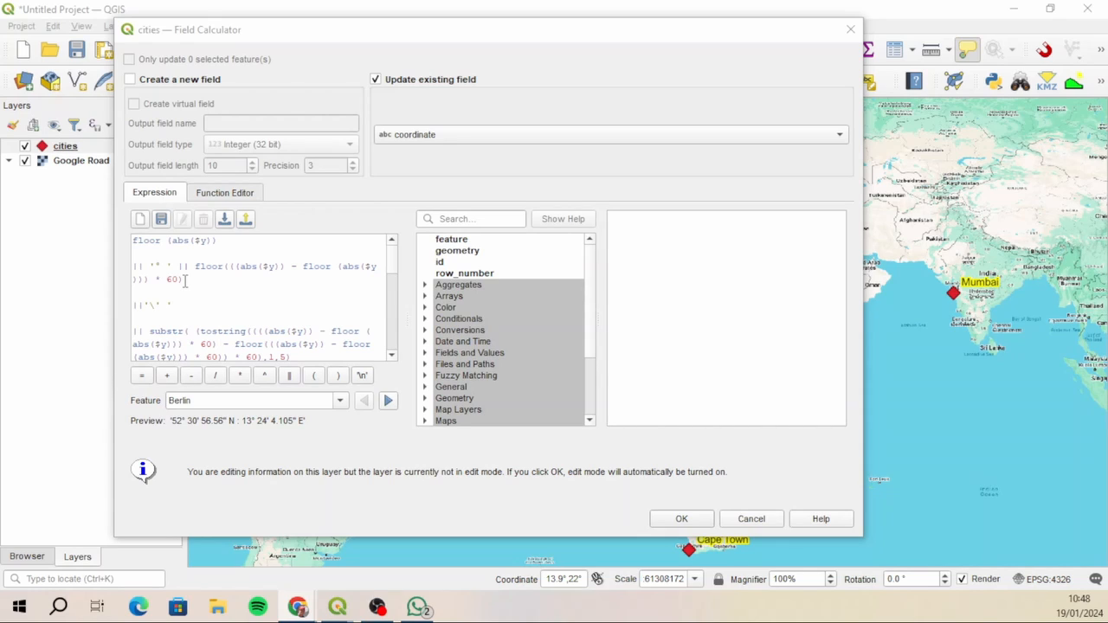
scroll(184, 281, "down", 1)
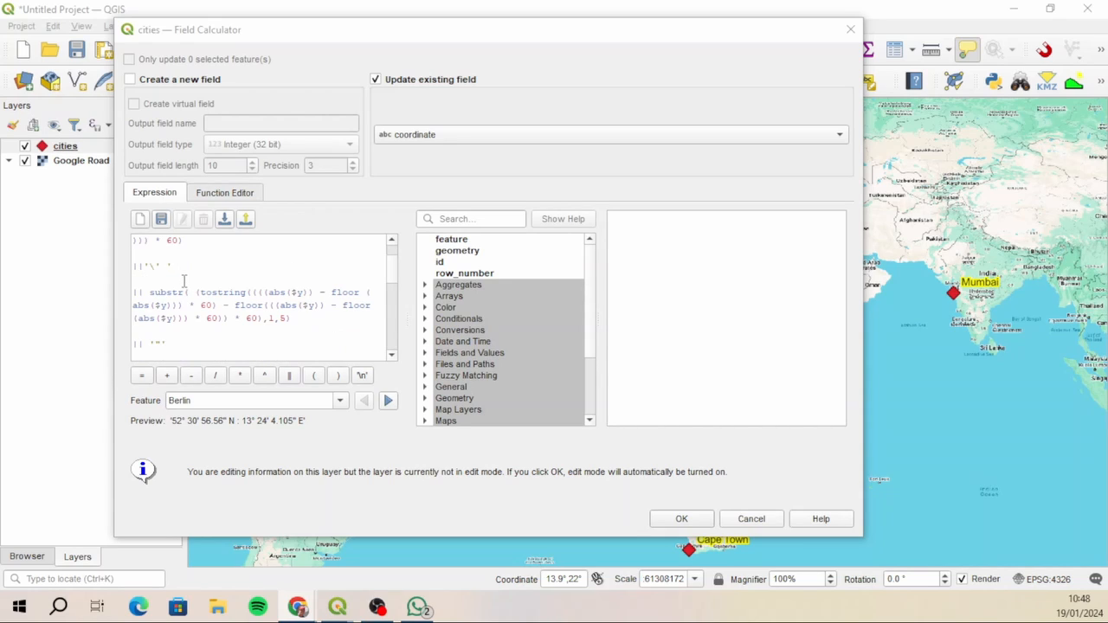
scroll(182, 284, "down", 1)
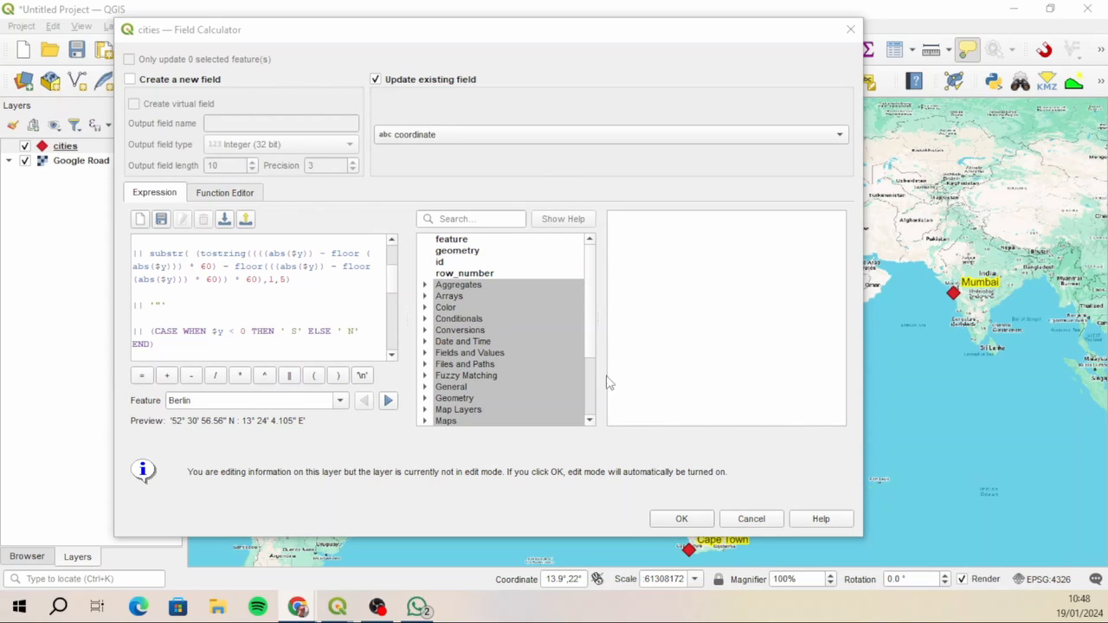
scroll(386, 292, "up", 2)
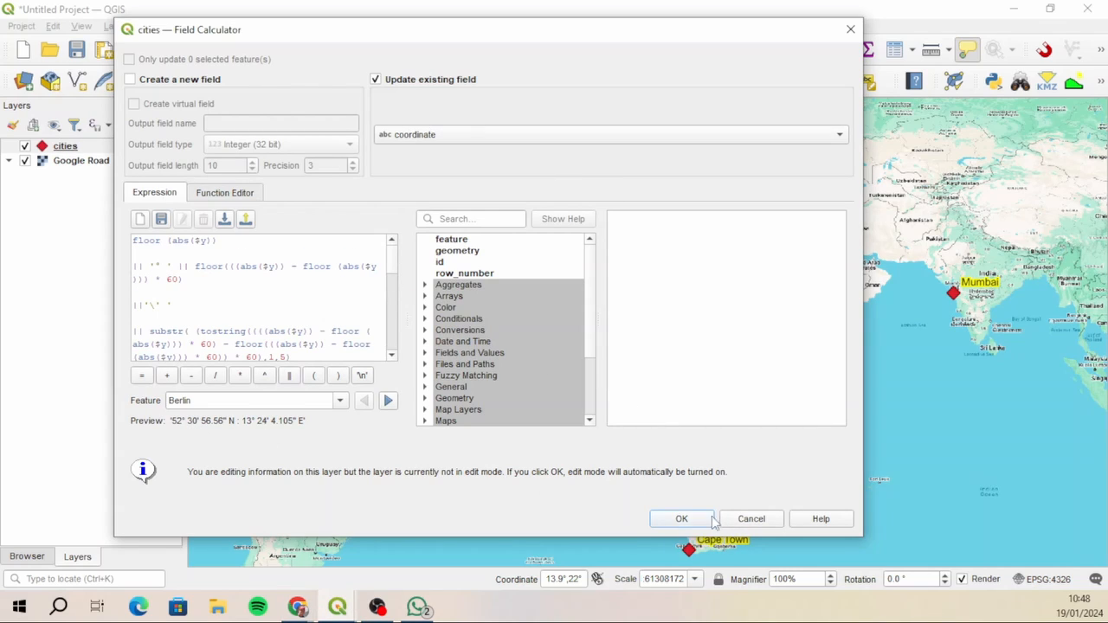
left_click(682, 519)
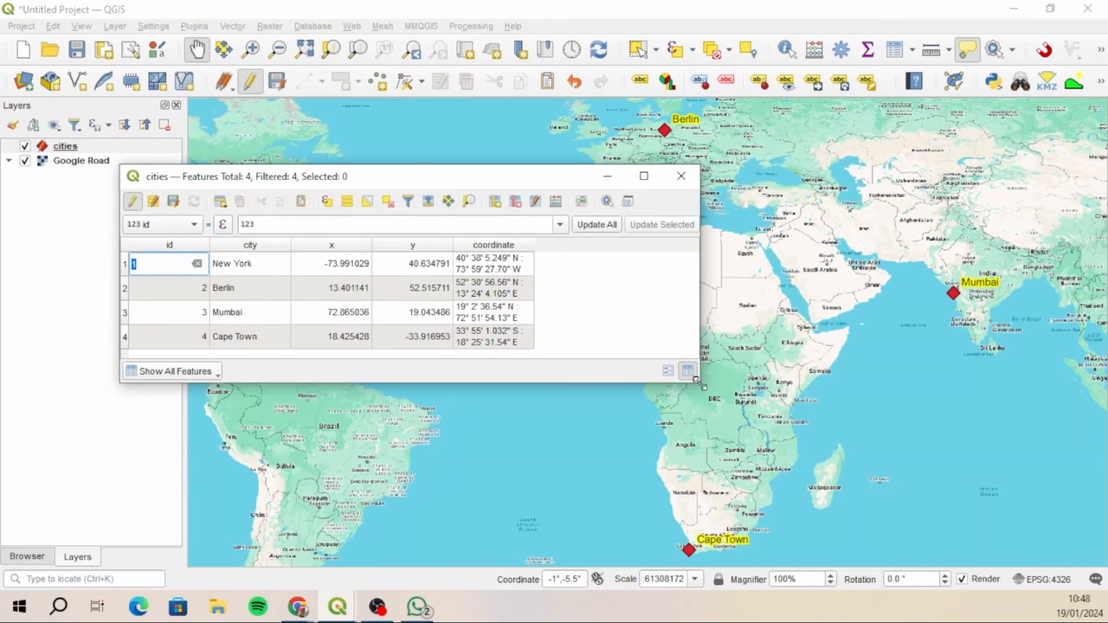
Step: Widen the coordinate column to fit each value on one line and arrange the attribute table window clear of the Mumbai point
left_click_drag(697, 383, 866, 513)
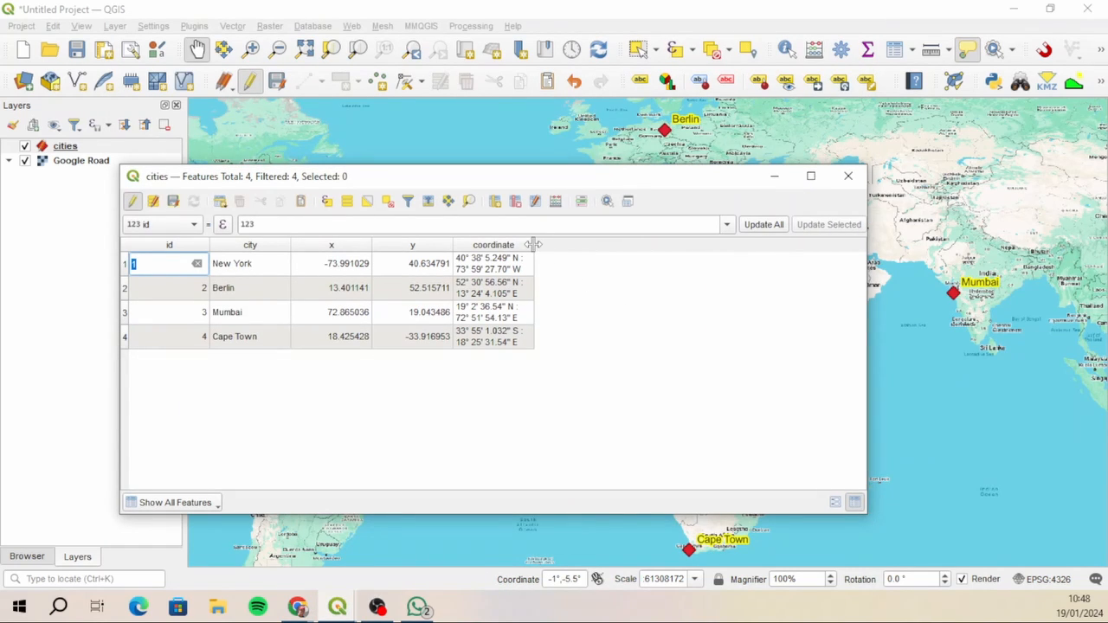
left_click_drag(534, 246, 660, 246)
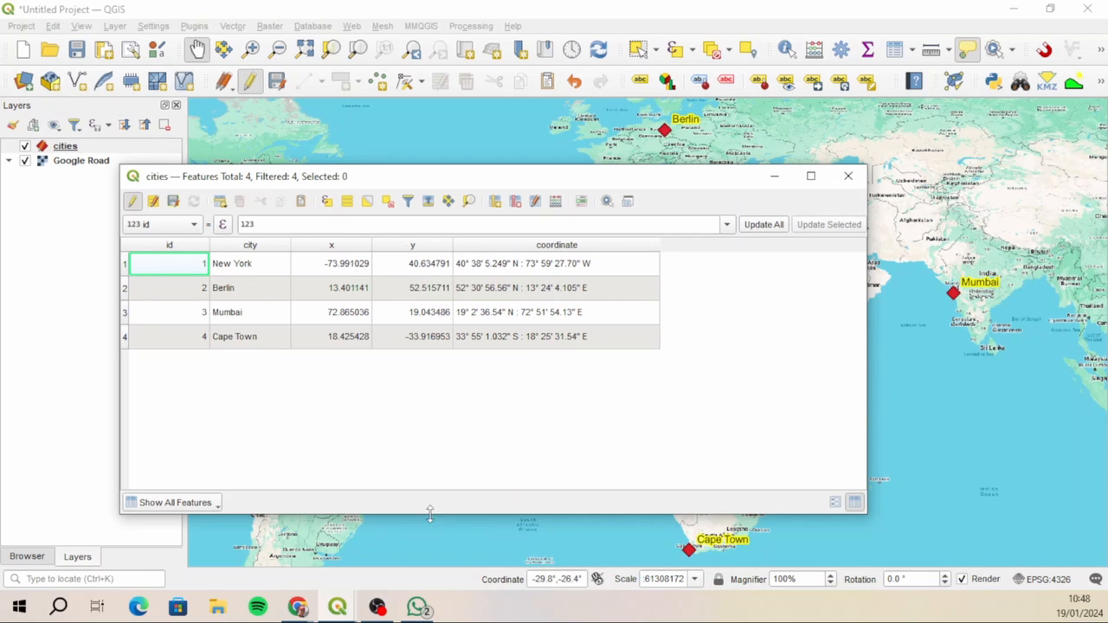
left_click_drag(596, 178, 664, 127)
left_click_drag(937, 468, 743, 322)
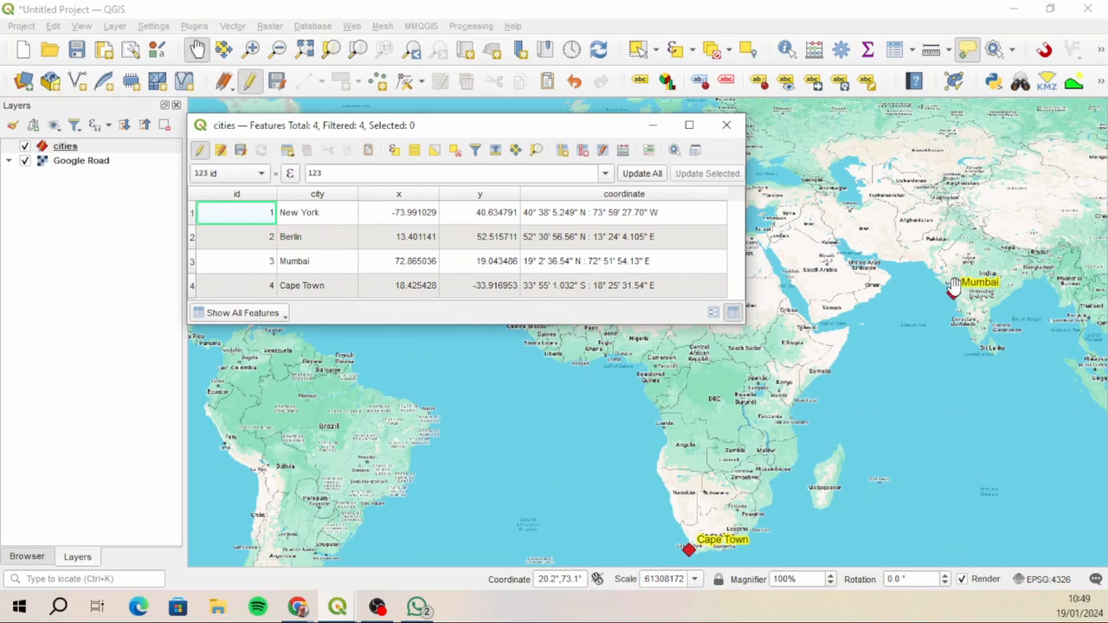
Step: Zoom the map in on the Mumbai point and check its position against the coordinates in the table
scroll(955, 291, "up", 8)
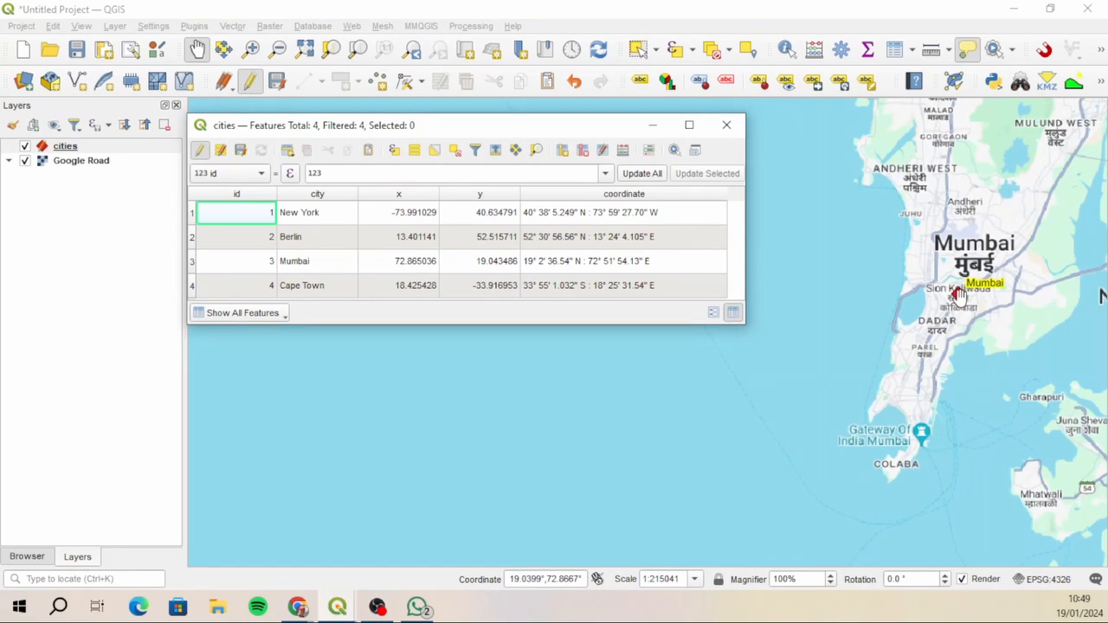
mouse_move(958, 290)
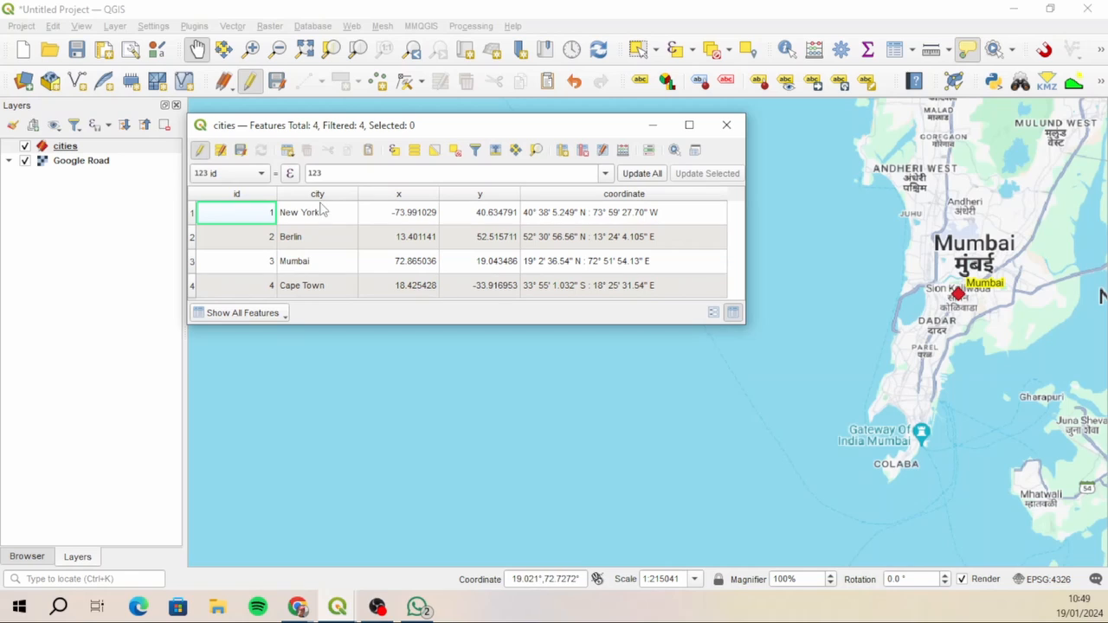
left_click(22, 27)
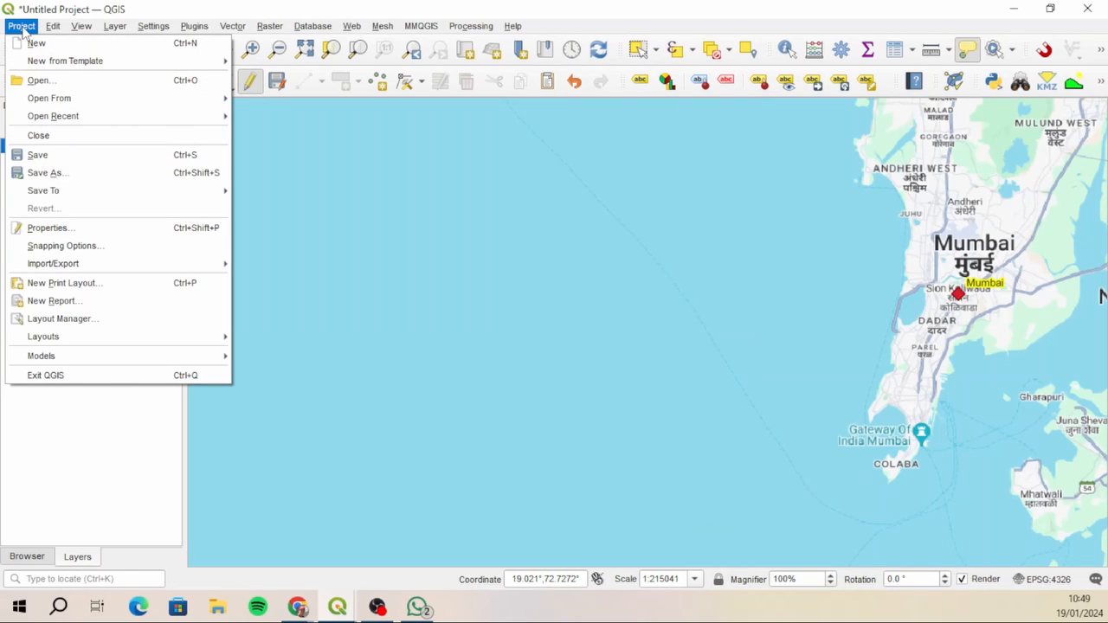
left_click(79, 226)
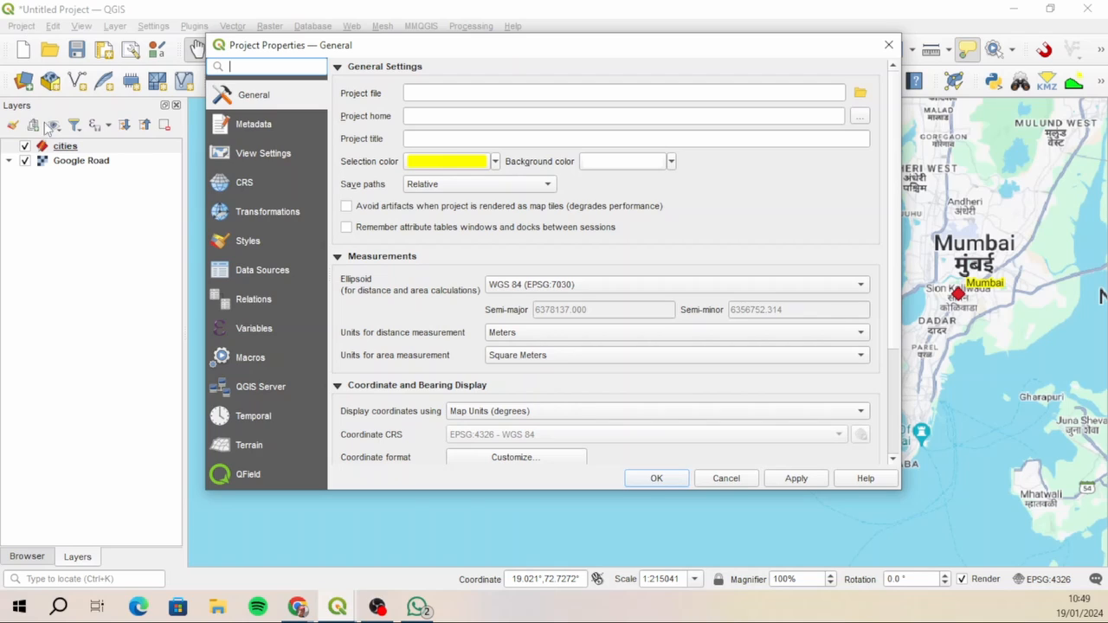
left_click(888, 44)
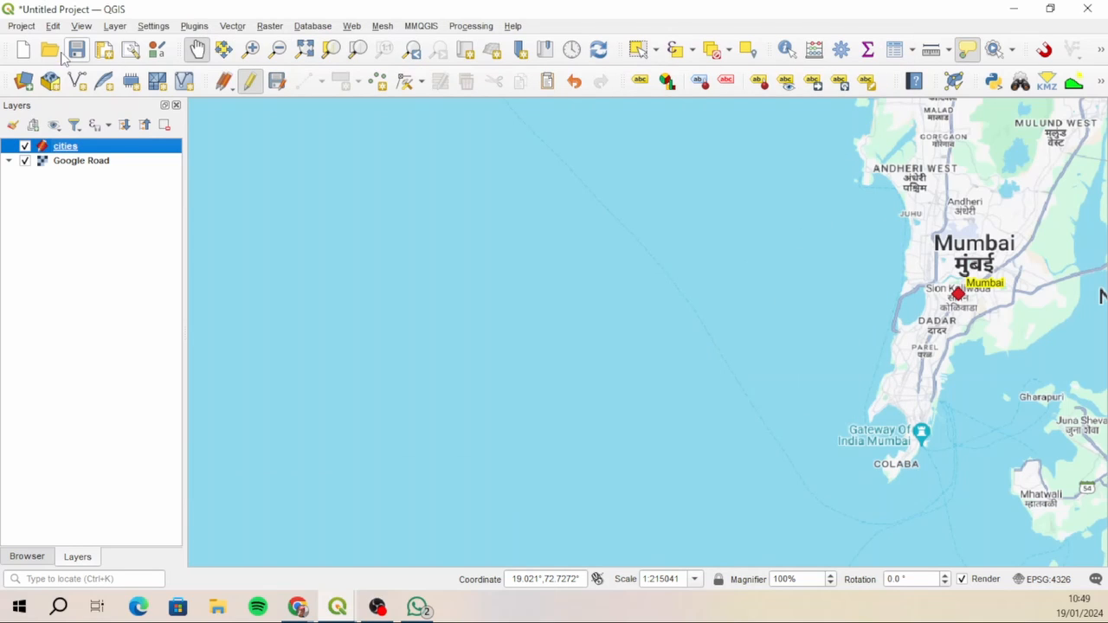
Step: Set the project's coordinate display format to Degrees, Minutes, Seconds with leading zeros shown for degrees
left_click(21, 26)
left_click(116, 230)
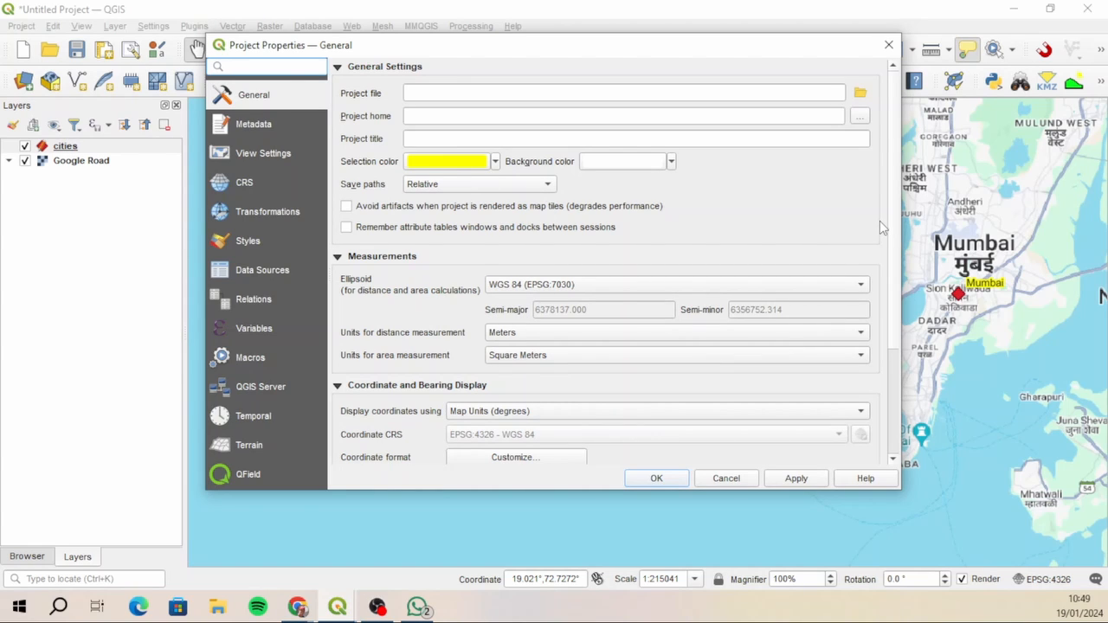
scroll(895, 219, "down", 4)
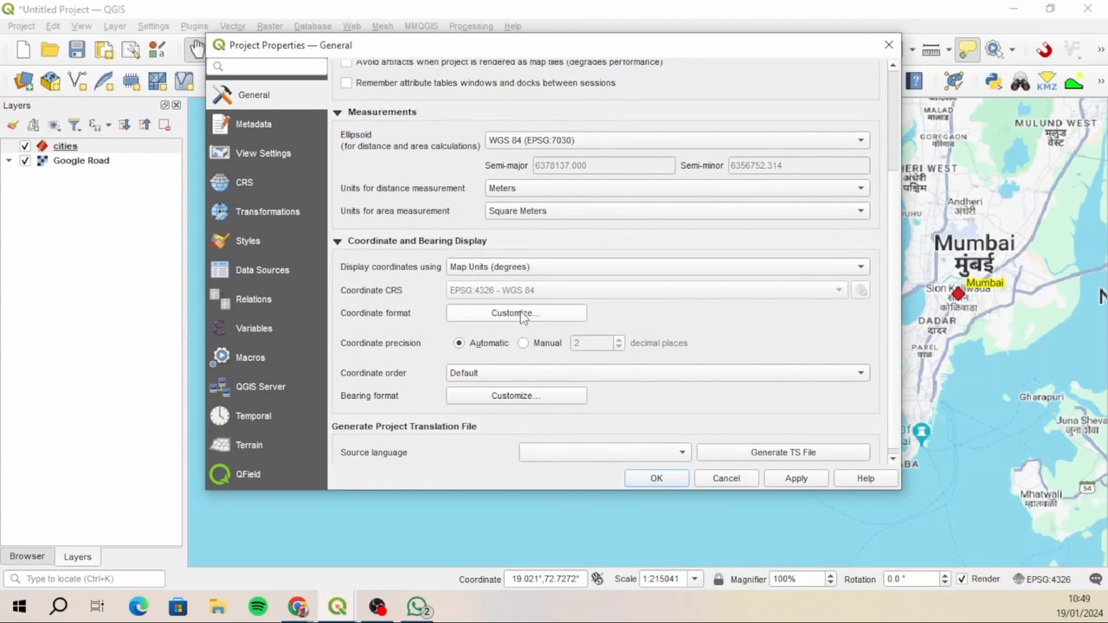
left_click(499, 315)
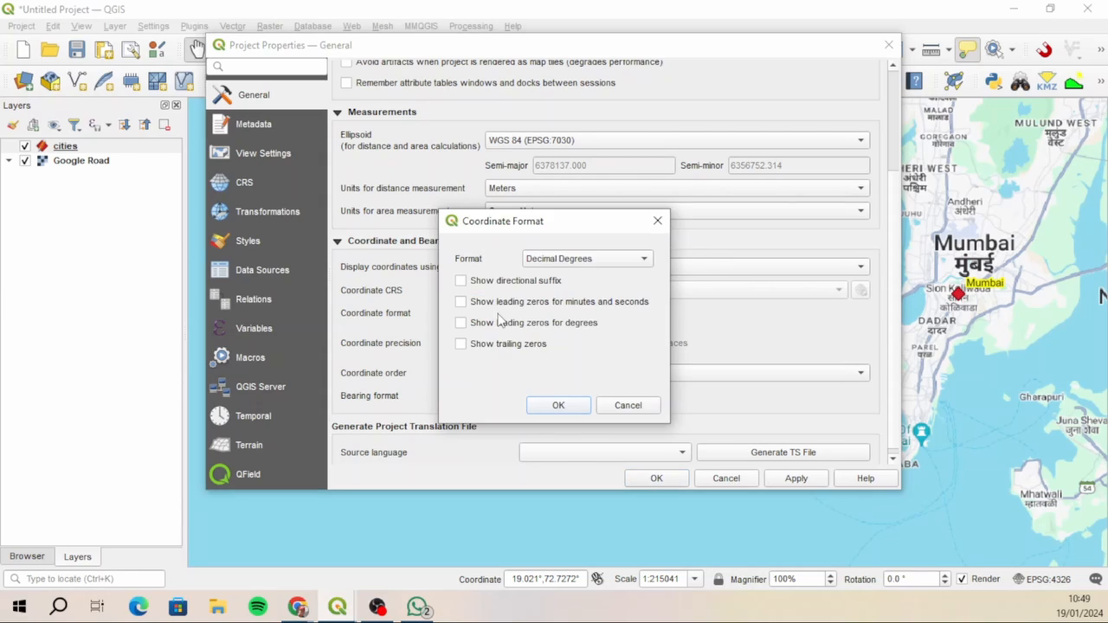
left_click(598, 260)
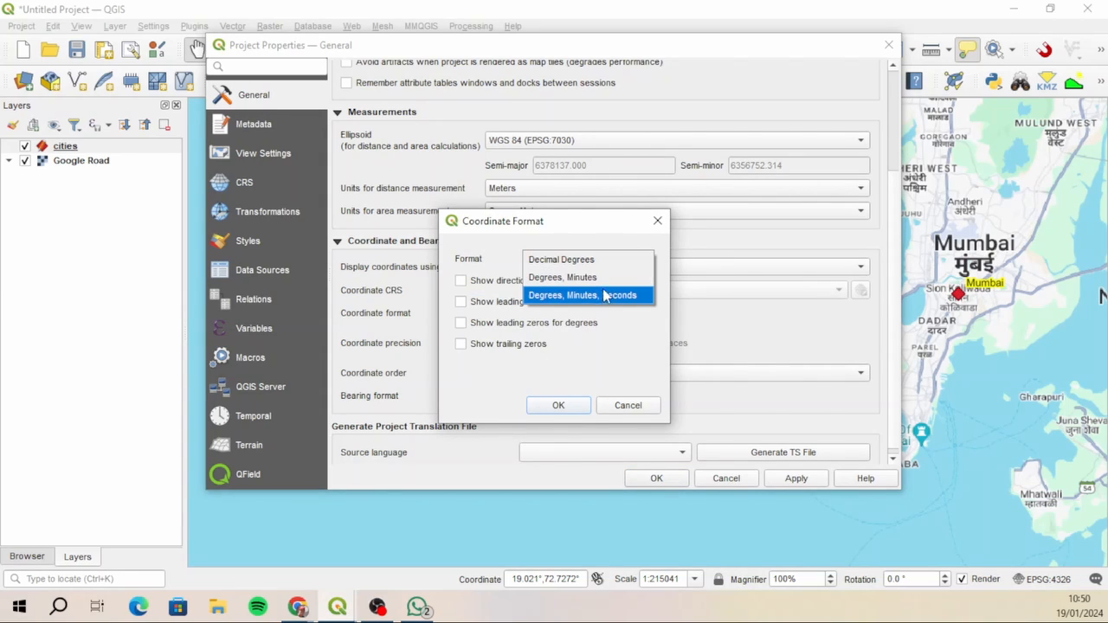
left_click(595, 296)
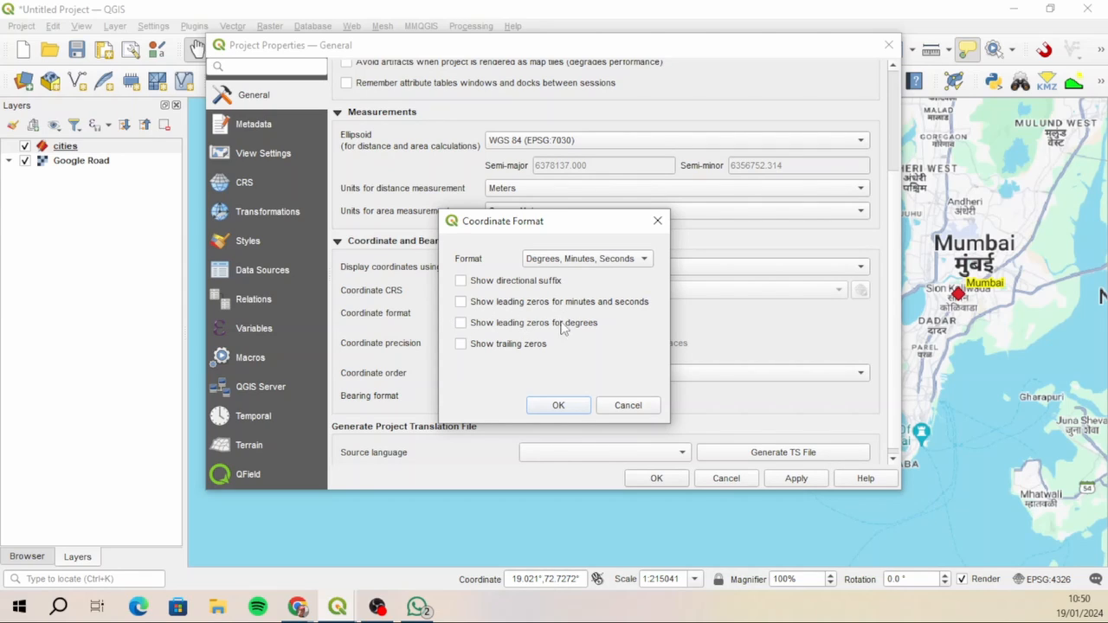
left_click(462, 323)
left_click(559, 406)
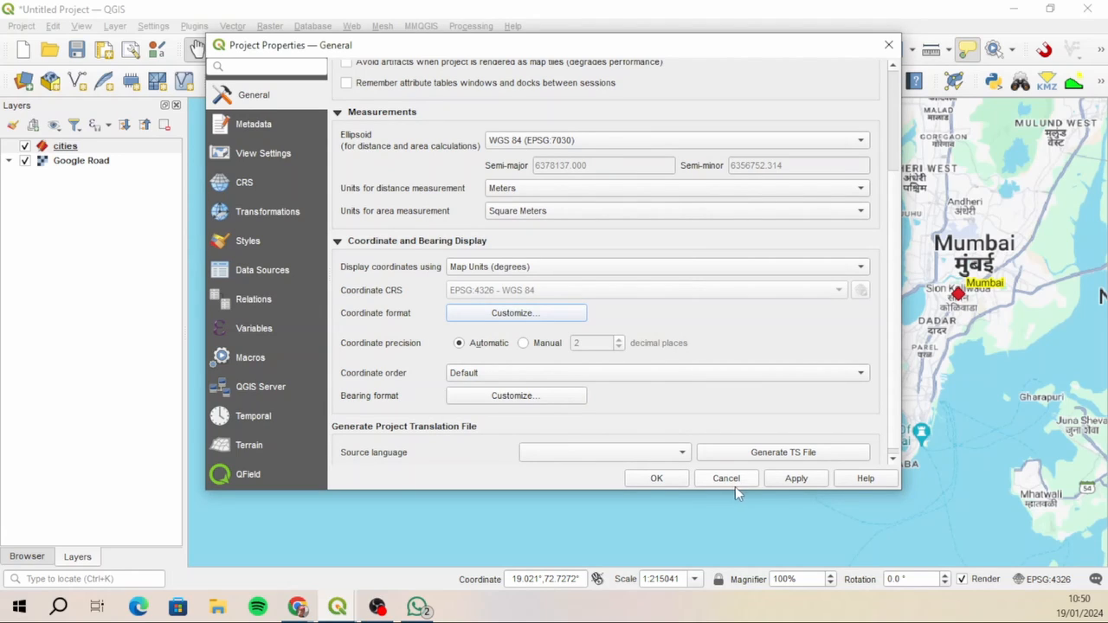
left_click(651, 483)
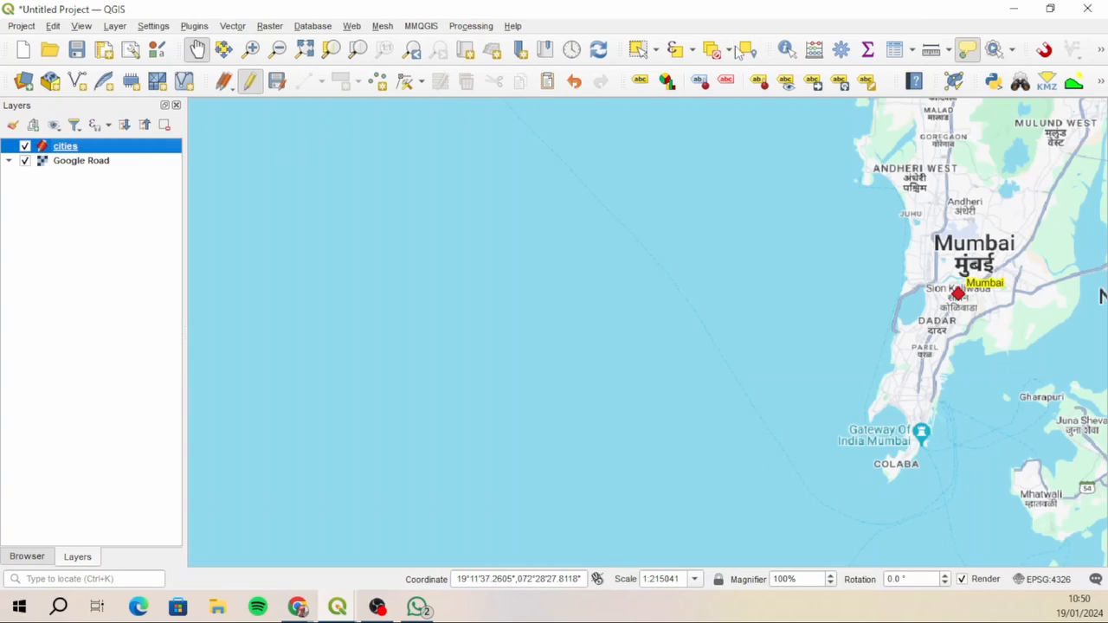
Step: Stop editing the cities layer with its changes saved, and reopen its attribute table
left_click(251, 85)
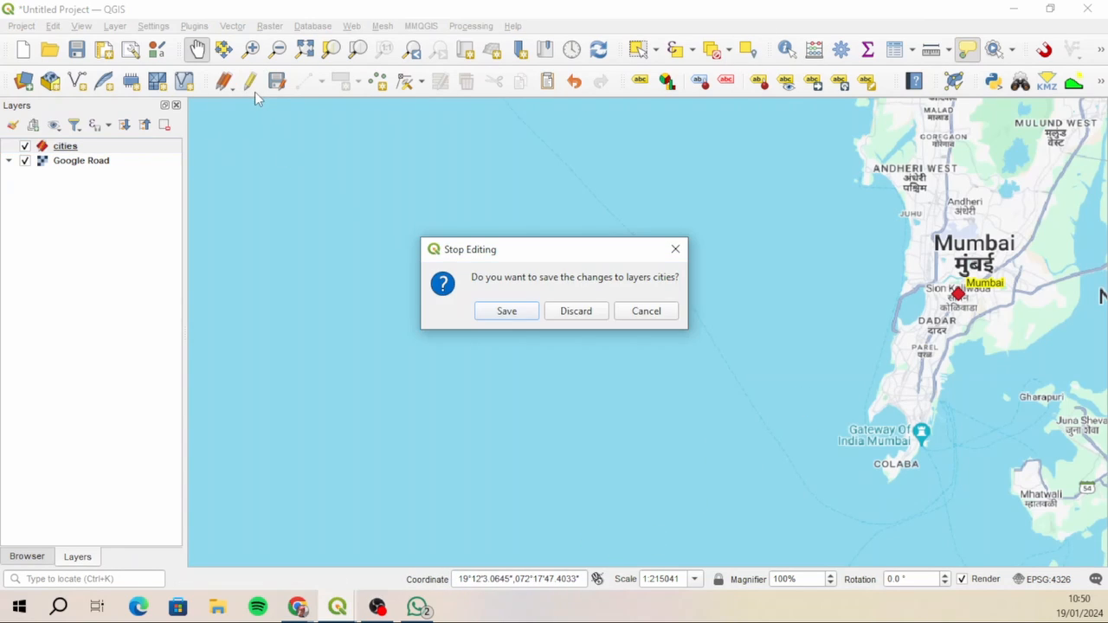
left_click(507, 311)
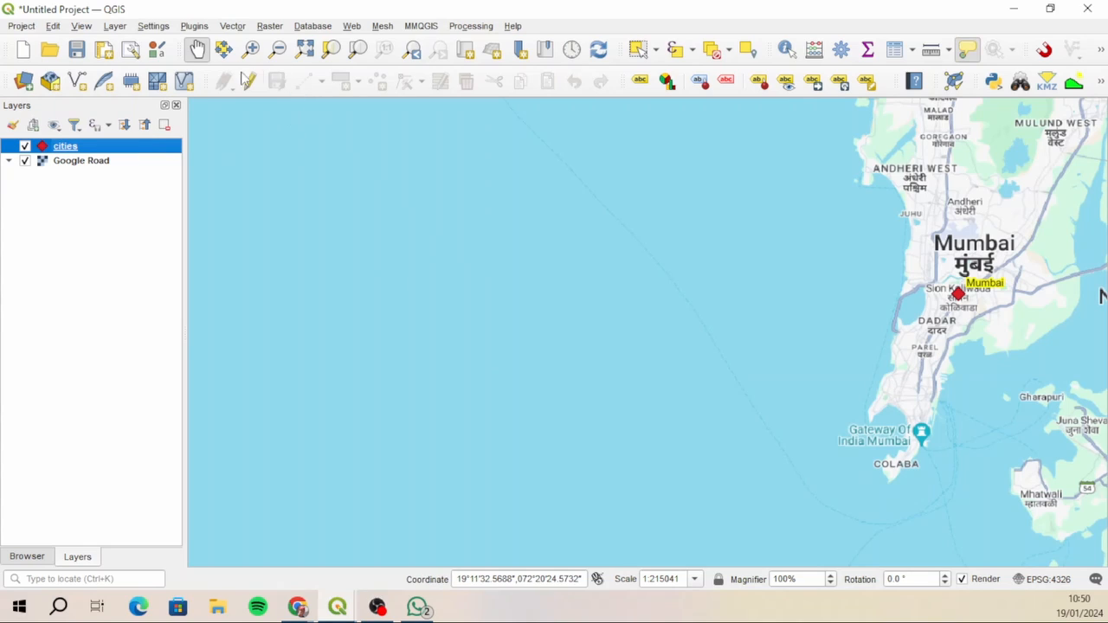
right_click(77, 150)
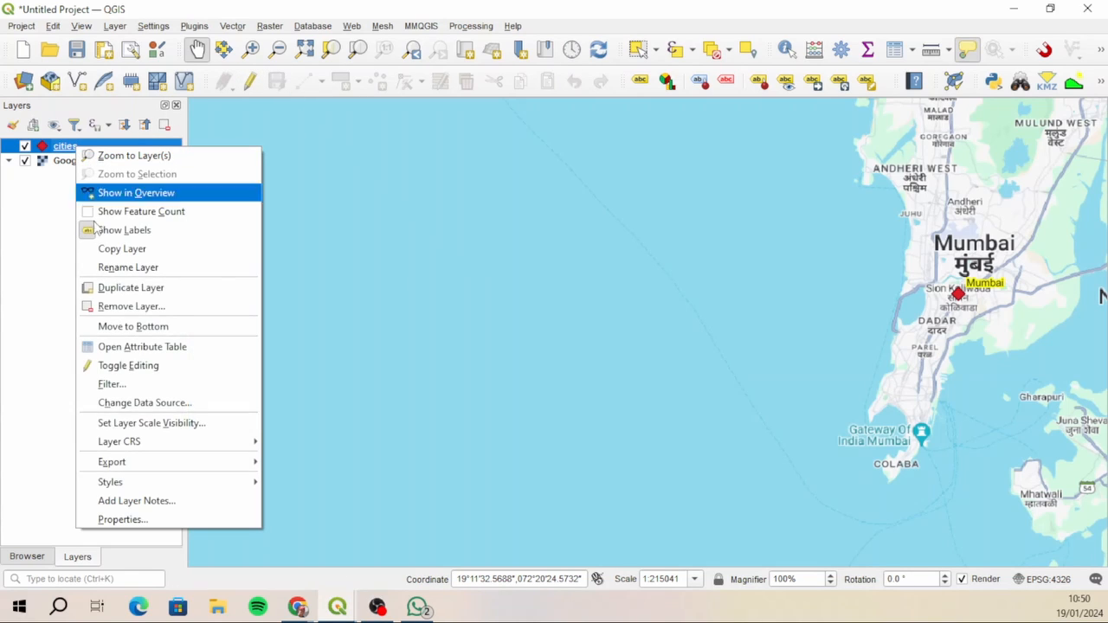
left_click(193, 347)
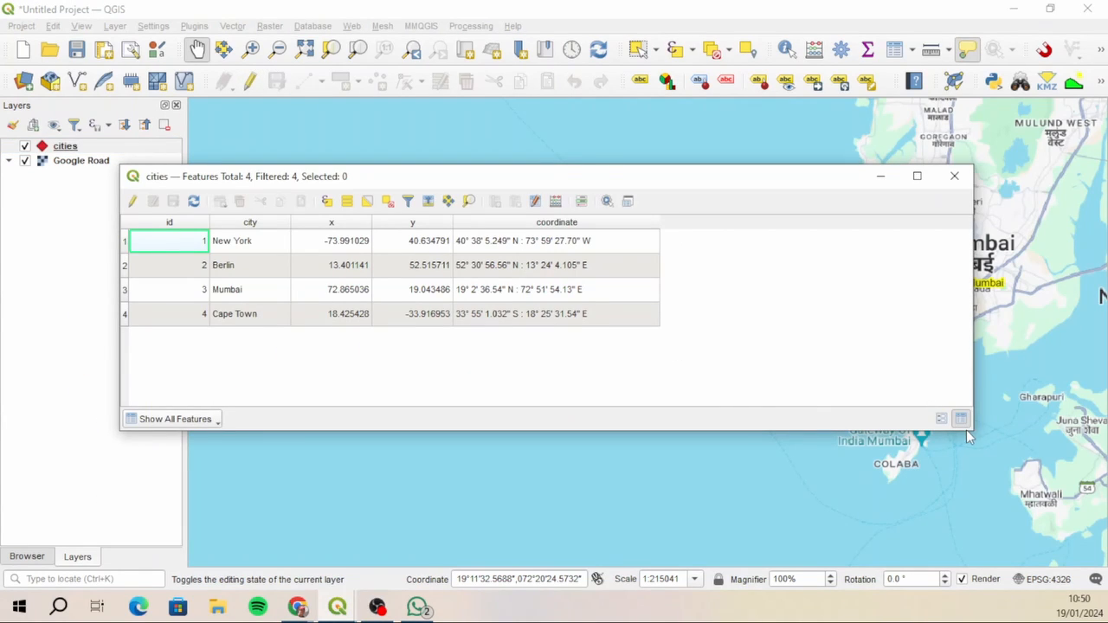
Step: Narrow the attribute table window to reveal the Mumbai point, compare its map position with the table's coordinates, and close the table
left_click_drag(974, 430, 670, 430)
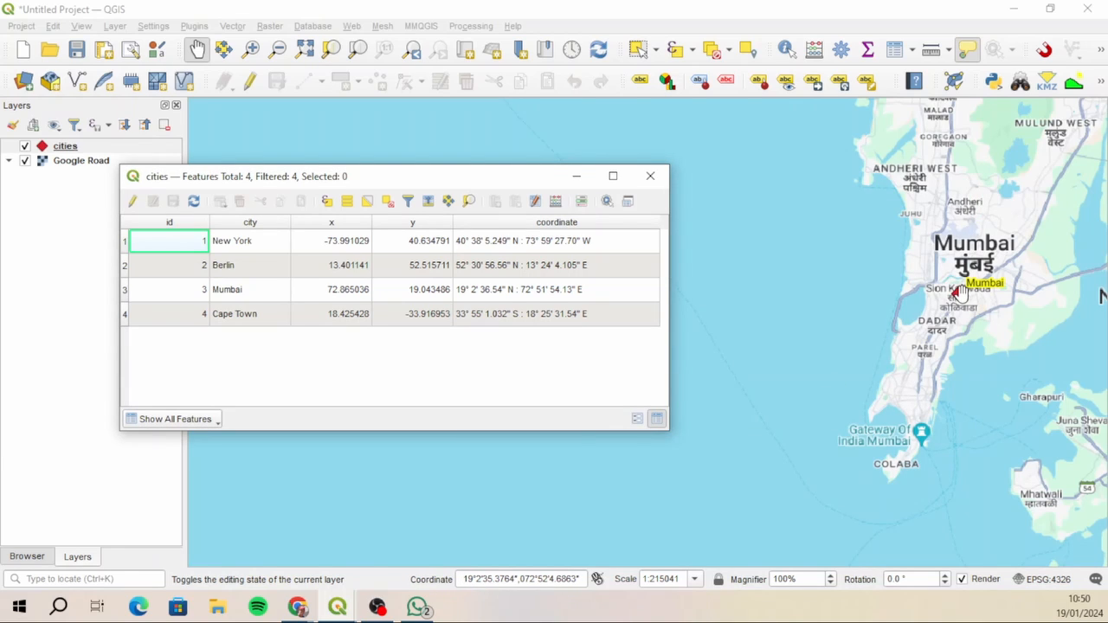
mouse_move(958, 293)
left_click(650, 177)
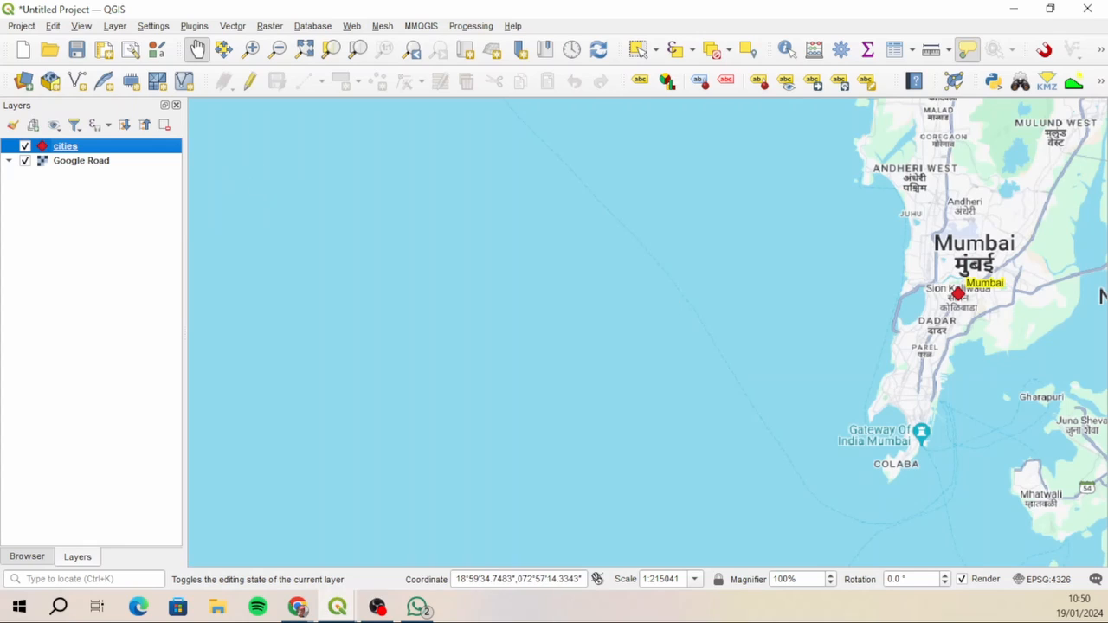
key("alt+Tab")
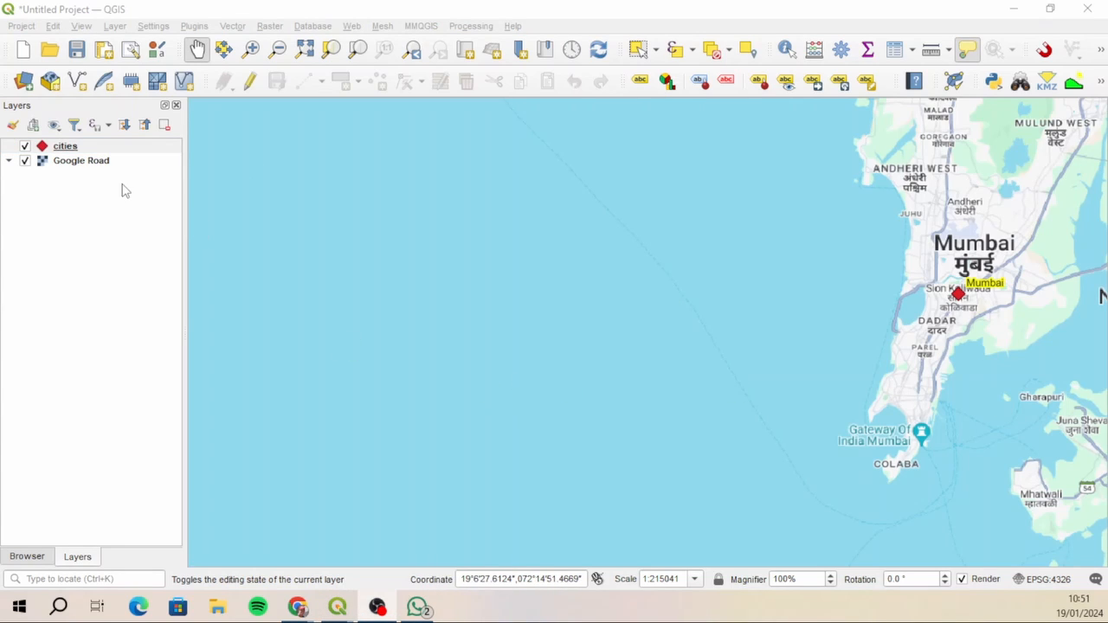
Step: Zoom the map to the extent of the cities layer
right_click(76, 147)
left_click(99, 153)
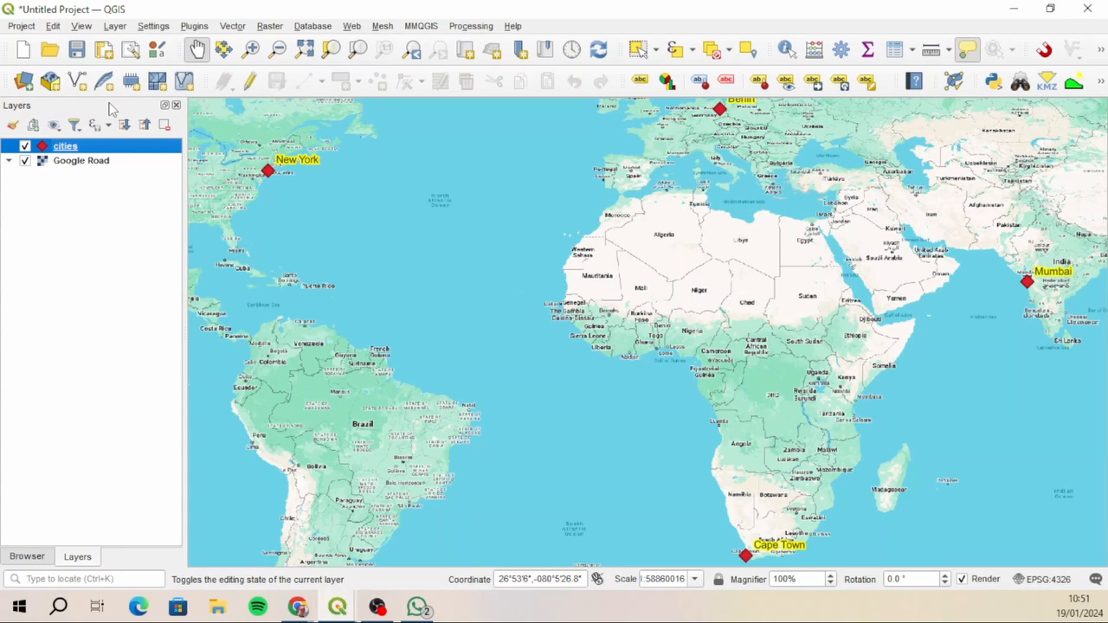
key("F6")
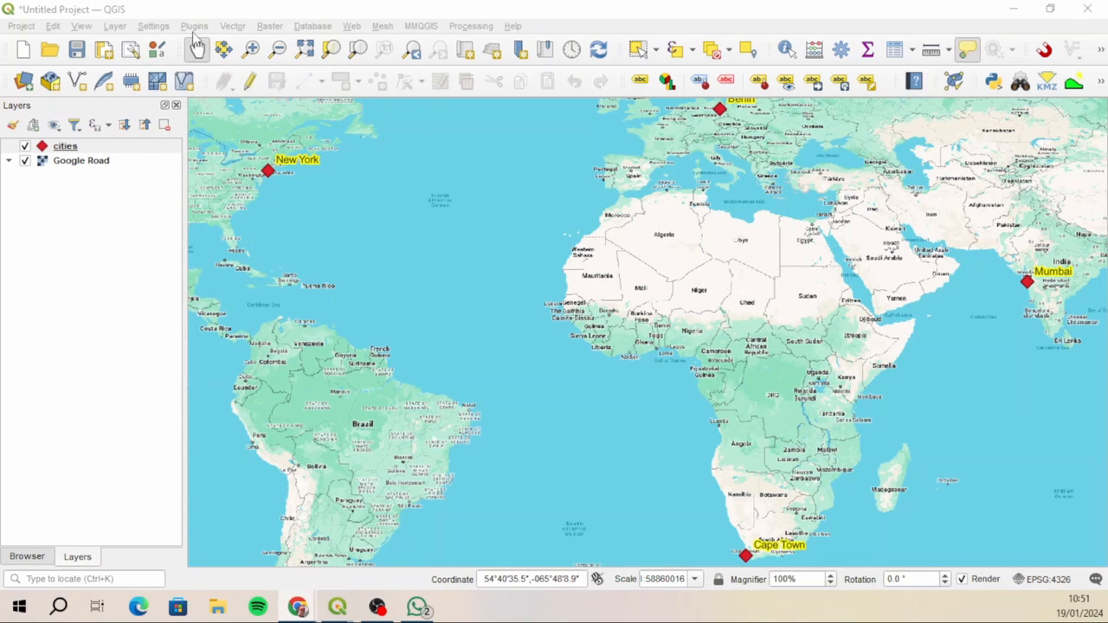
Step: Search all plugins for "lat lon", install the Lat Lon Tools plugin, and close the plugin manager
left_click(194, 28)
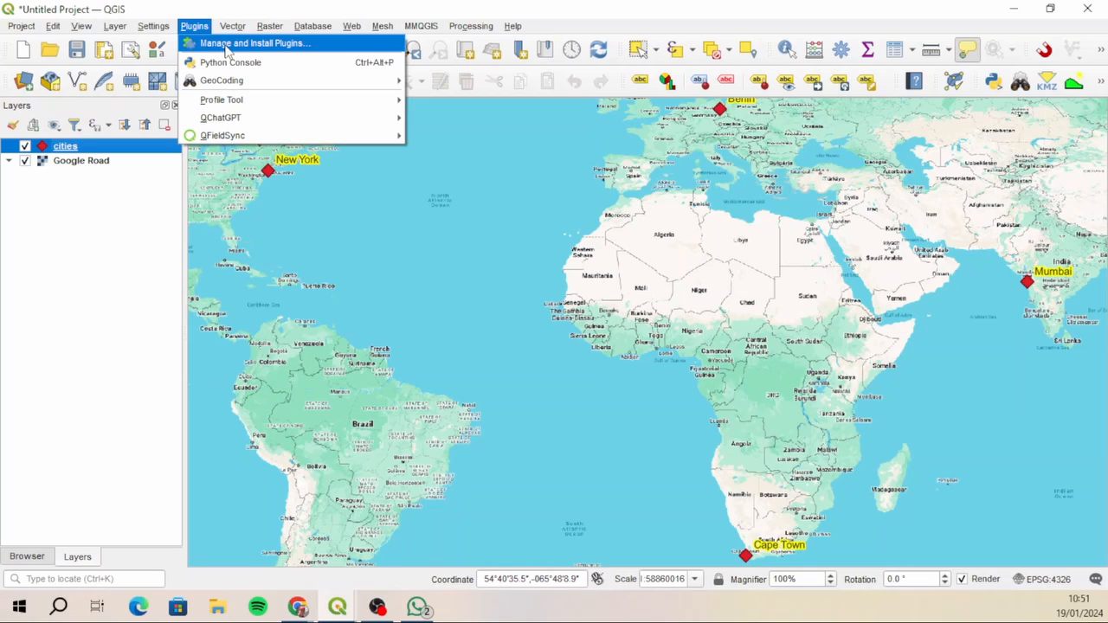
left_click(347, 45)
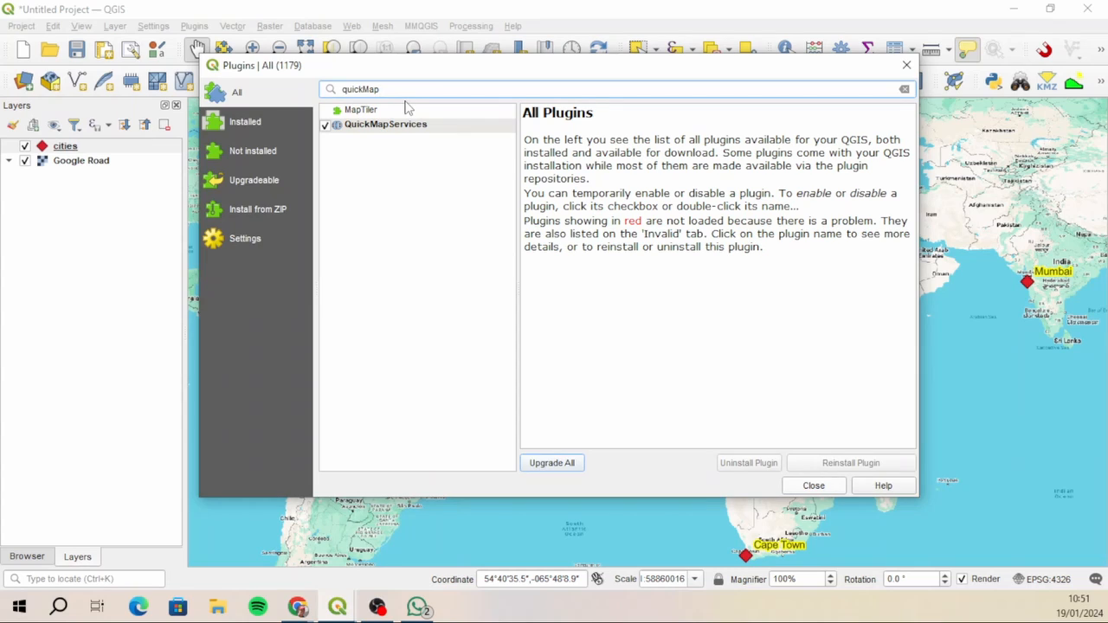
key("BackSpace")
key("BackSpace")
key("BackSpace")
key("BackSpace")
key("BackSpace")
key("BackSpace")
key("BackSpace")
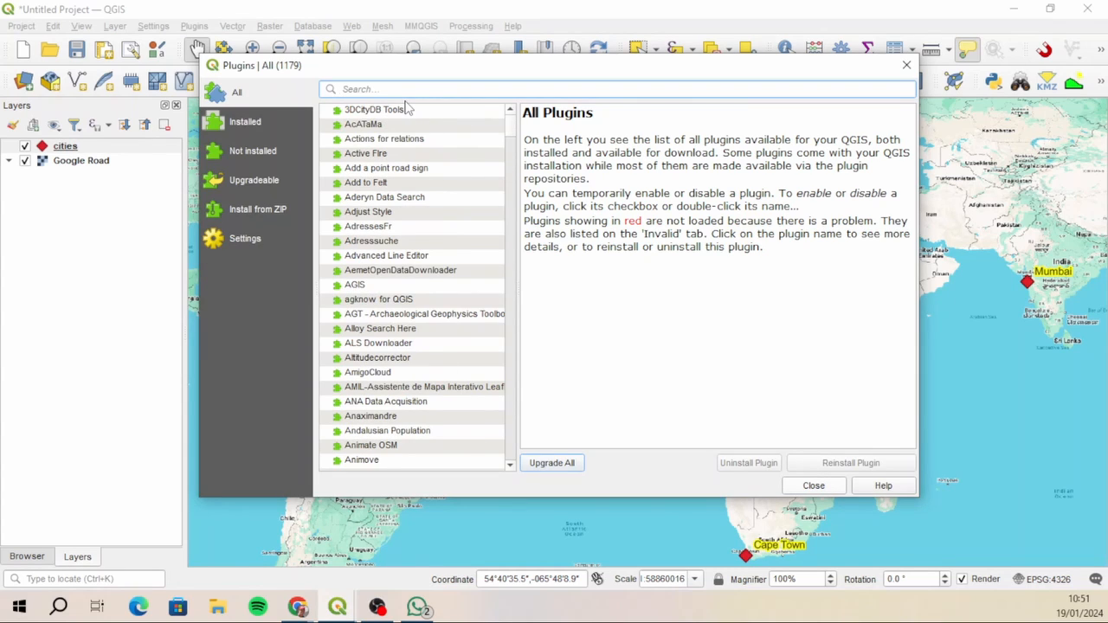
type("lat")
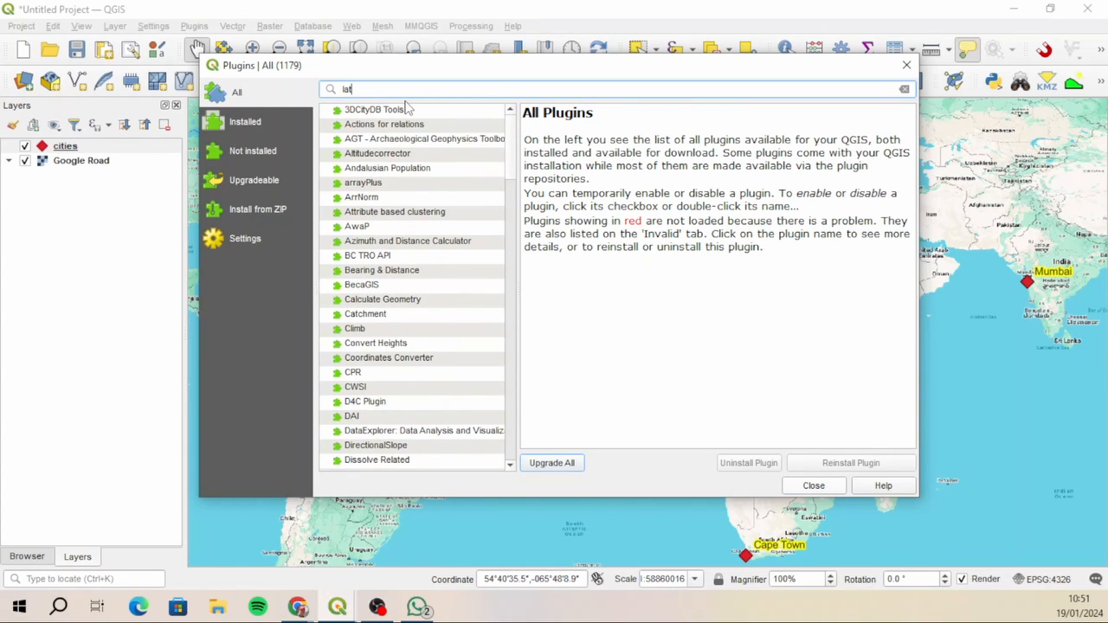
type("l")
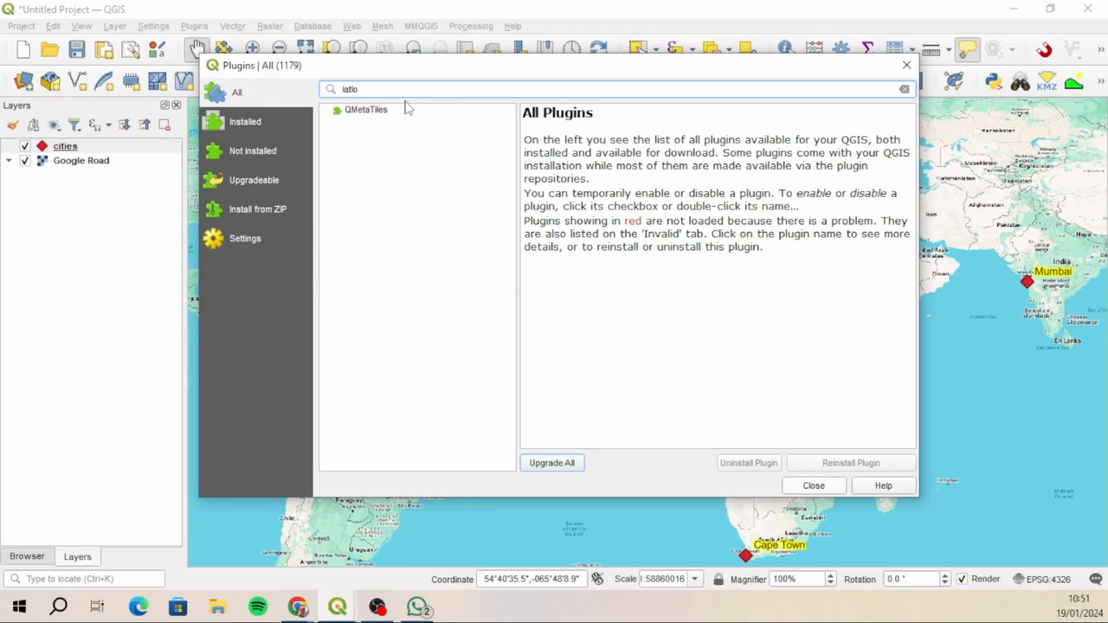
key("BackSpace")
left_click(338, 112)
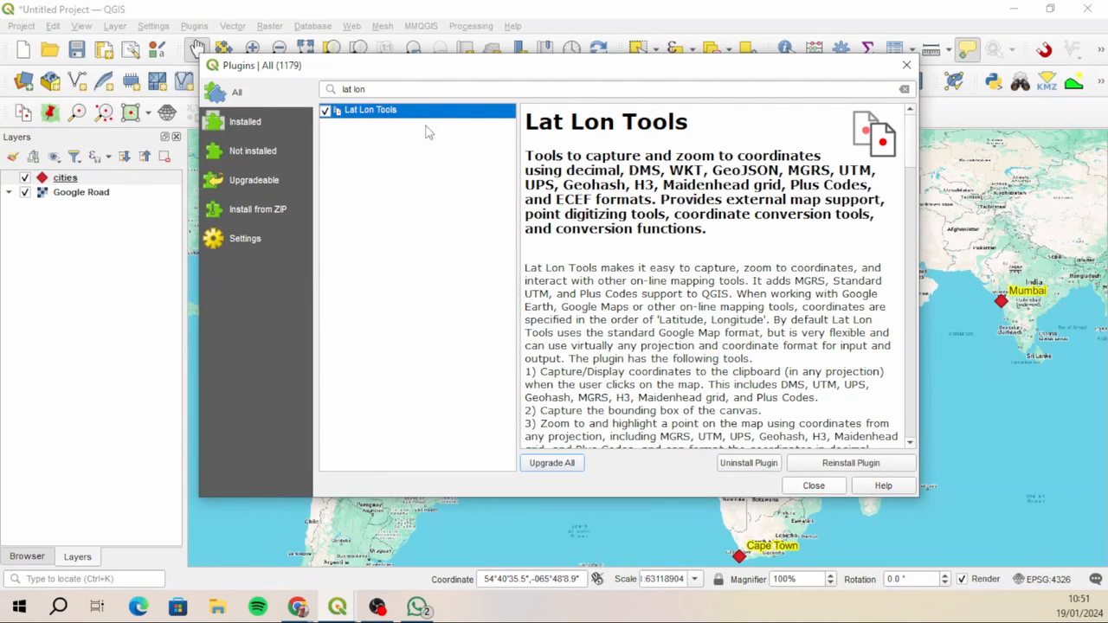
left_click(814, 486)
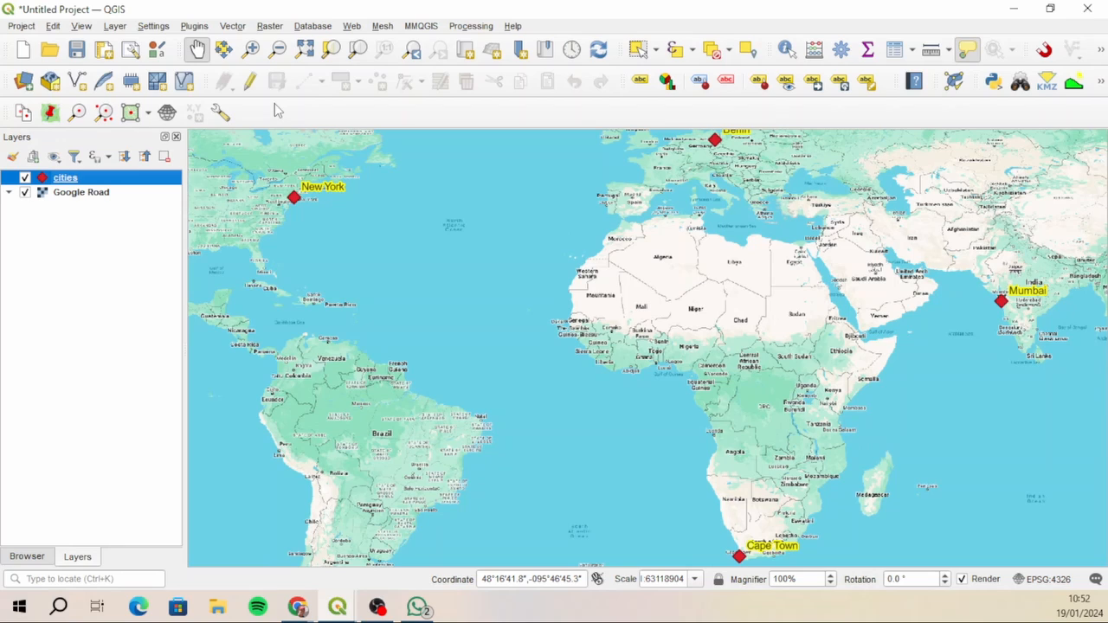
left_click(196, 26)
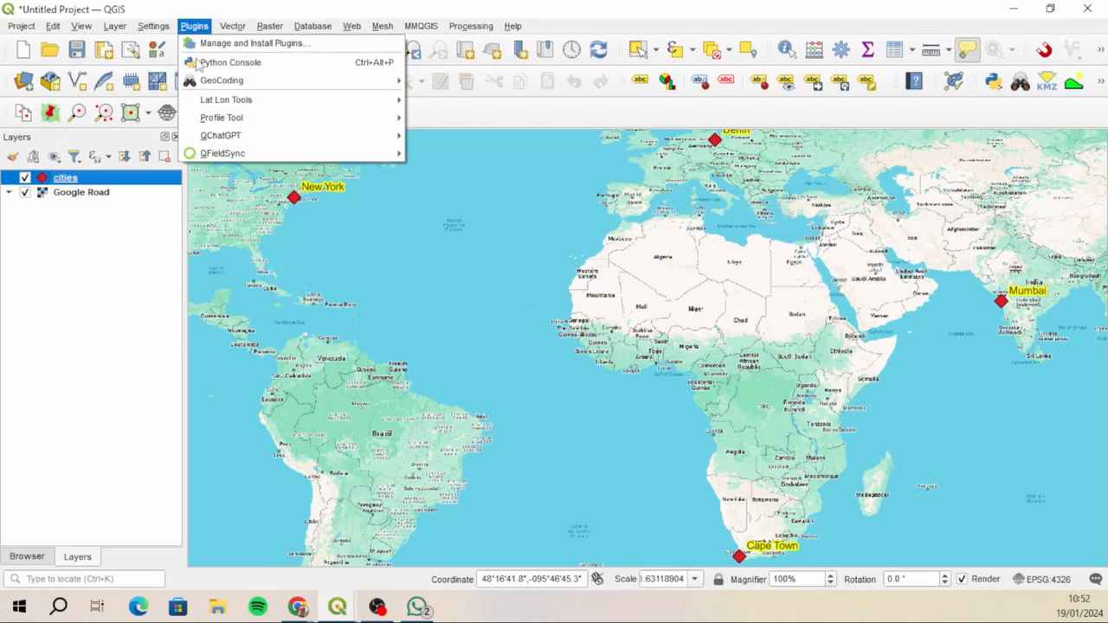
mouse_move(299, 108)
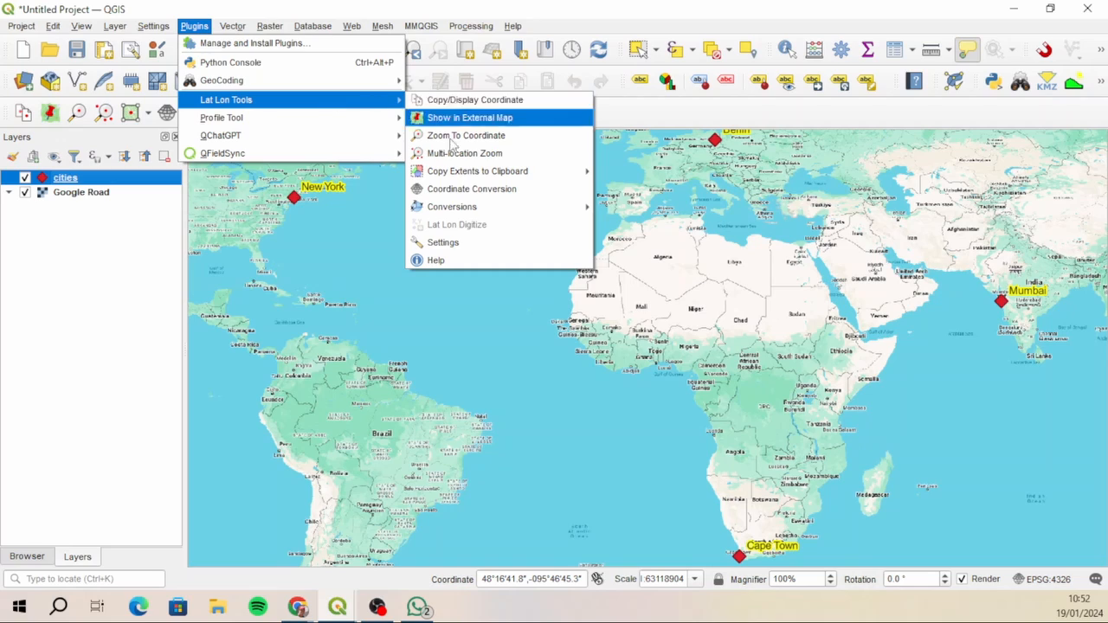
left_click(667, 117)
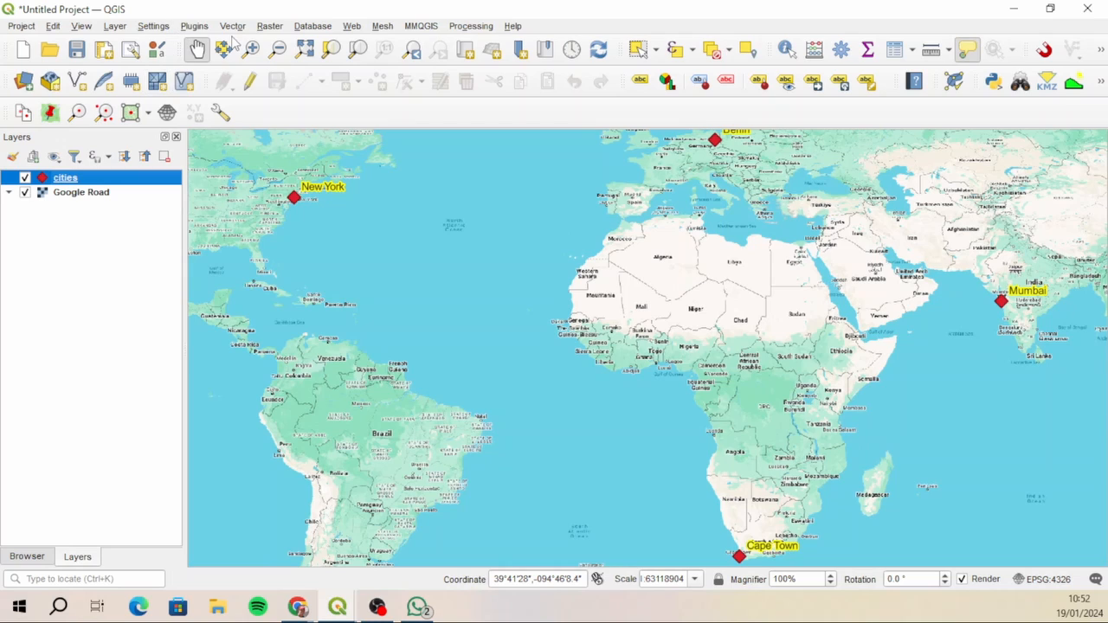
Step: Start the Lat Lon Tools Point layer to fields conversion for cities, outputting coordinates in 1 field named latlon
left_click(191, 26)
mouse_move(270, 103)
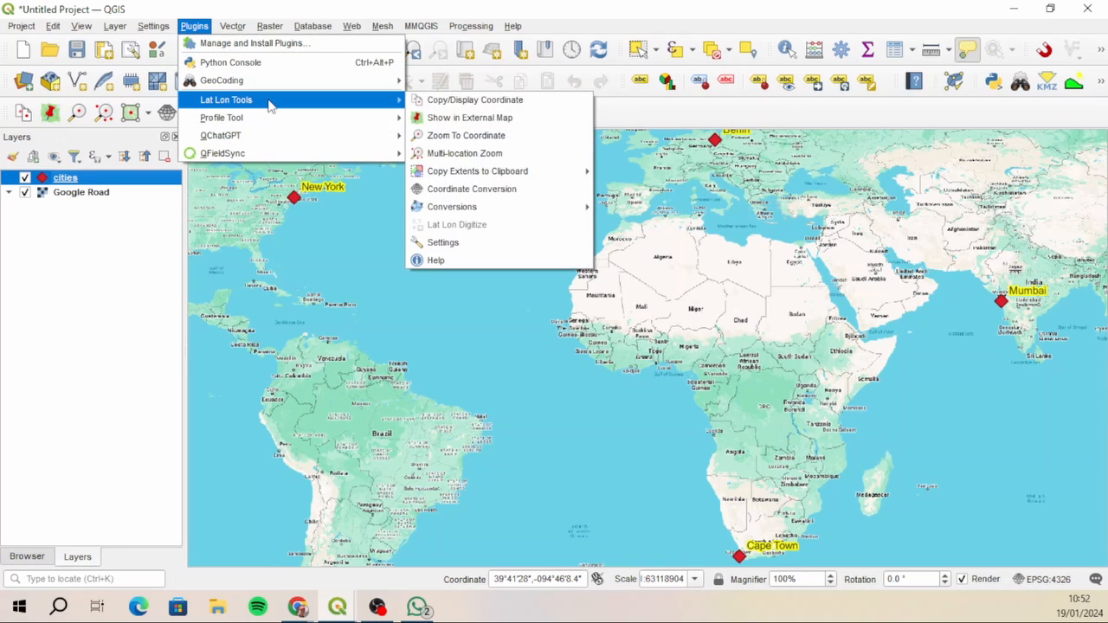
mouse_move(534, 217)
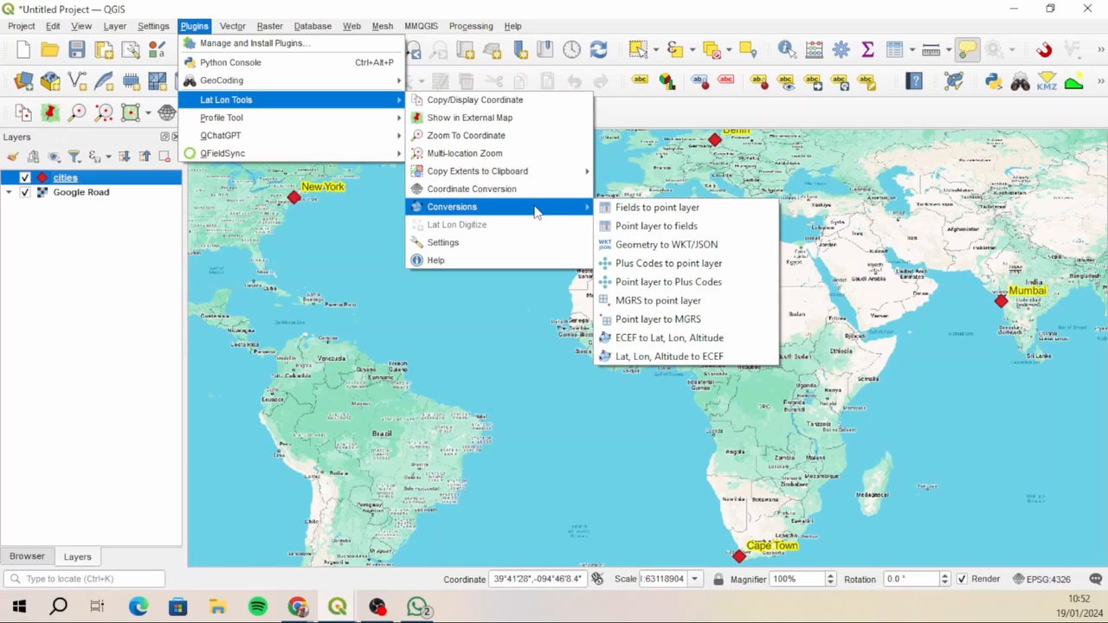
left_click(708, 229)
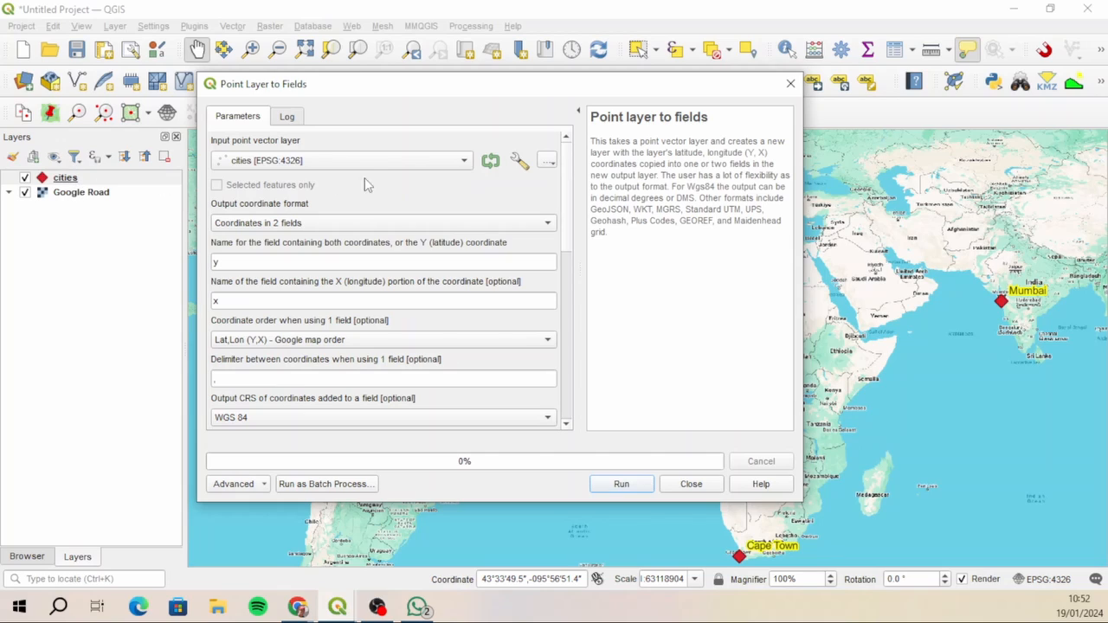
left_click(359, 223)
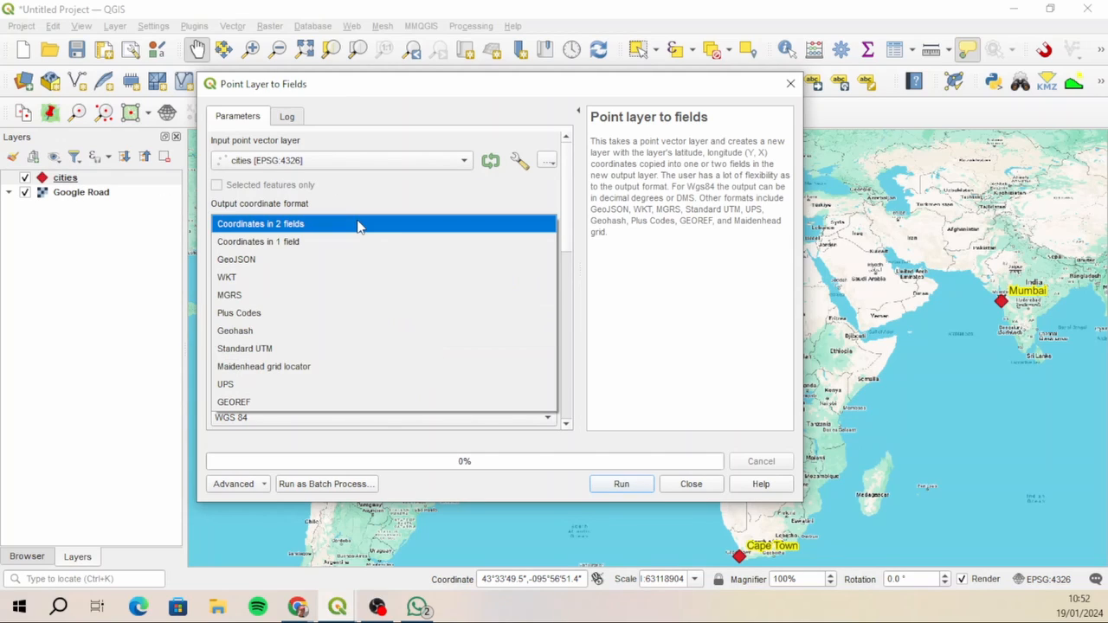
left_click(310, 245)
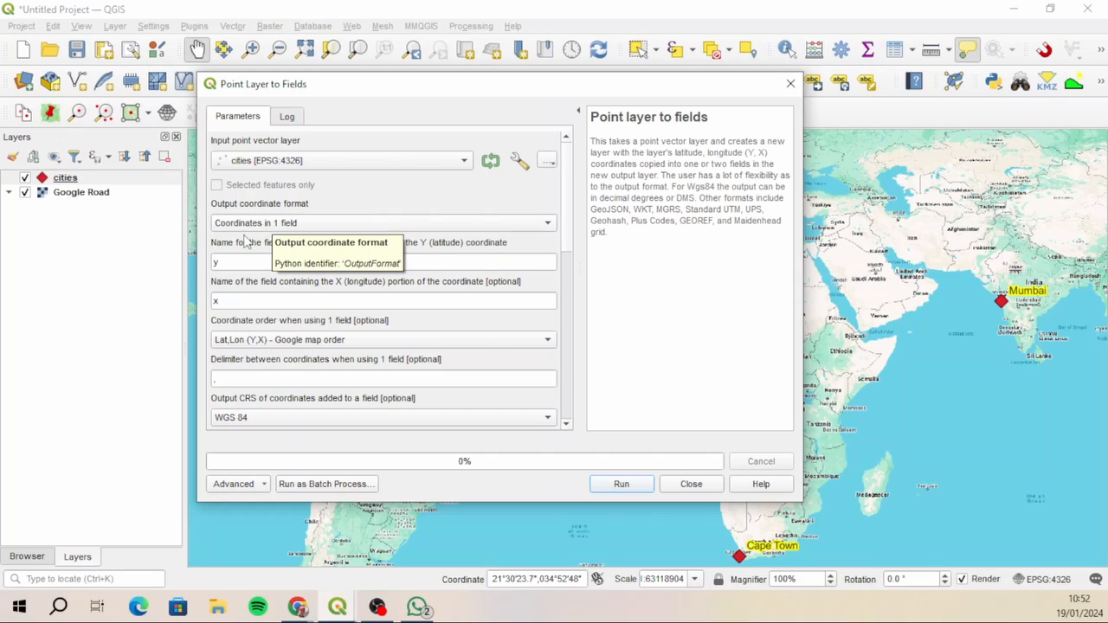
double_click(231, 263)
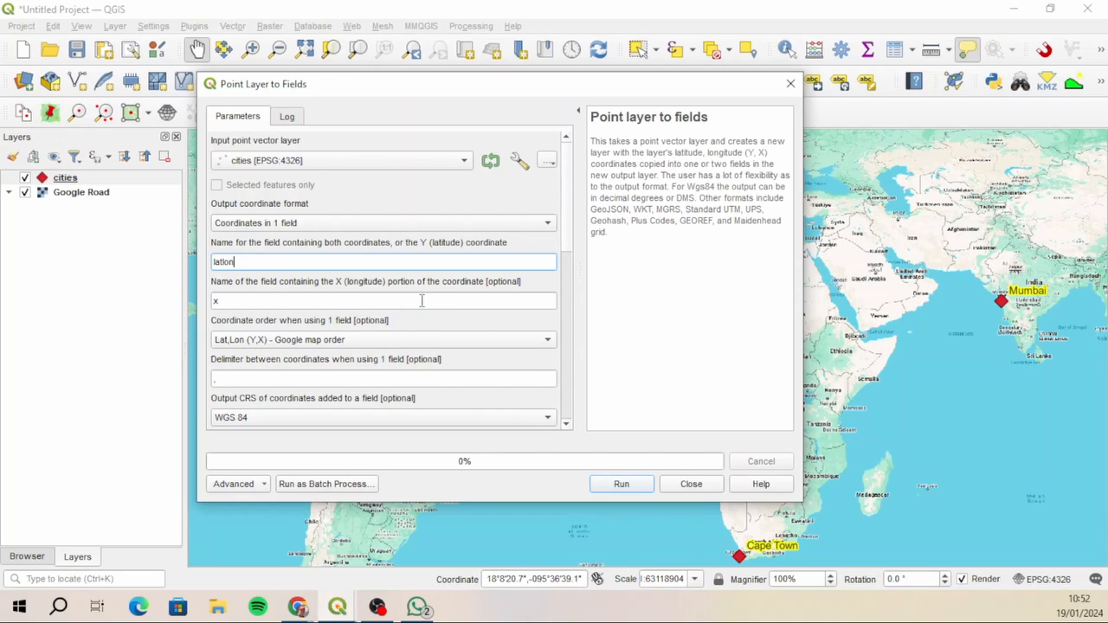
Step: Set the conversion's WGS 84 number format to D°M'S", keeping the comma delimiter between coordinates
scroll(569, 254, "down", 3)
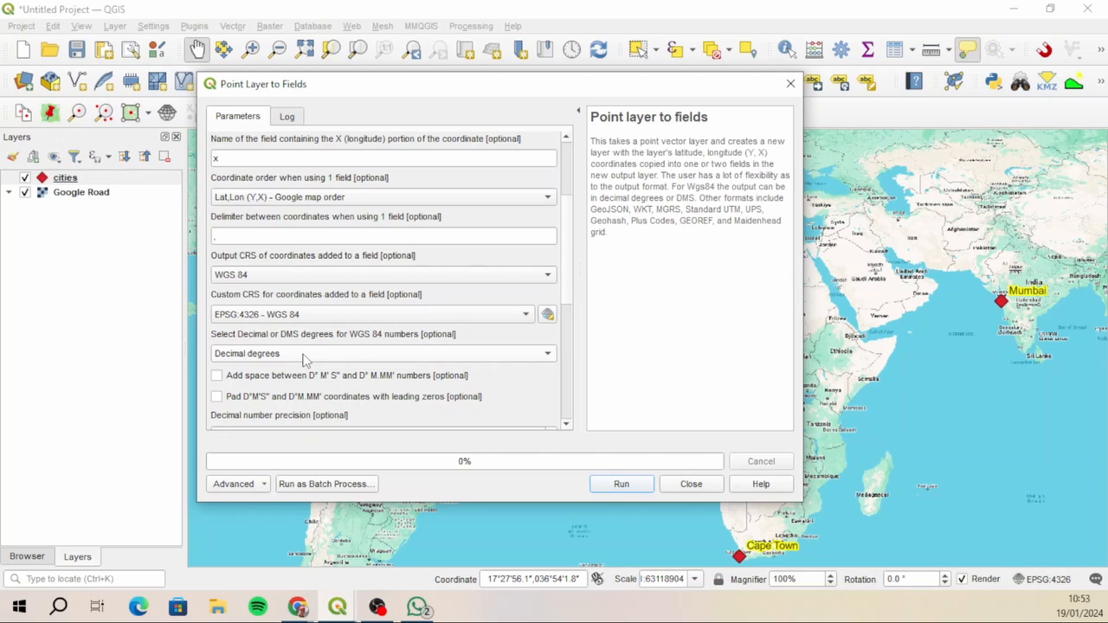
left_click(345, 355)
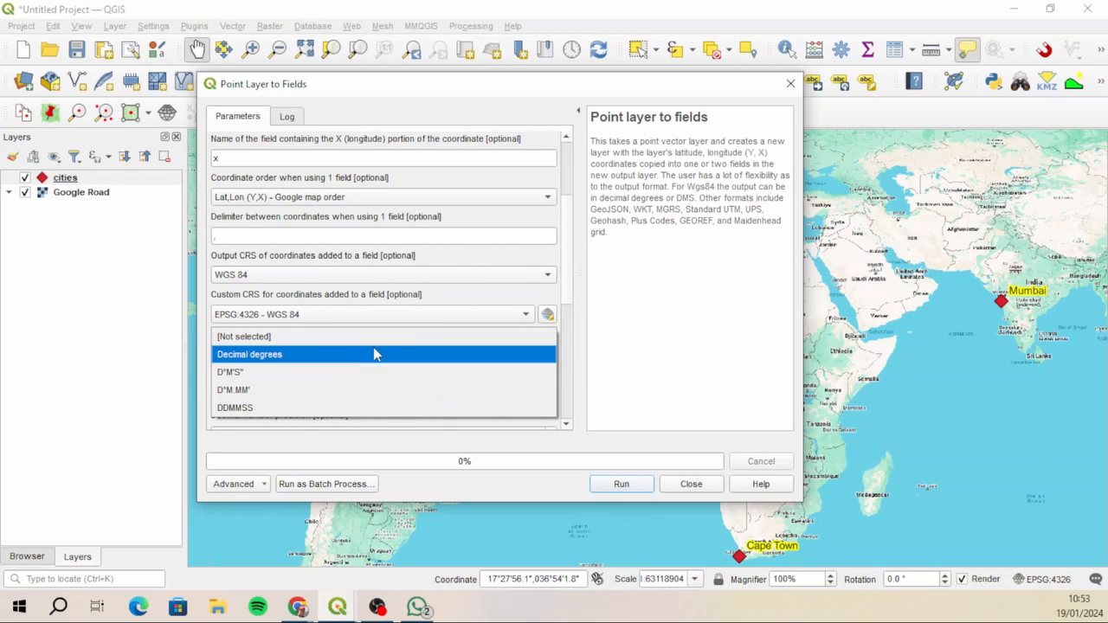
left_click(486, 299)
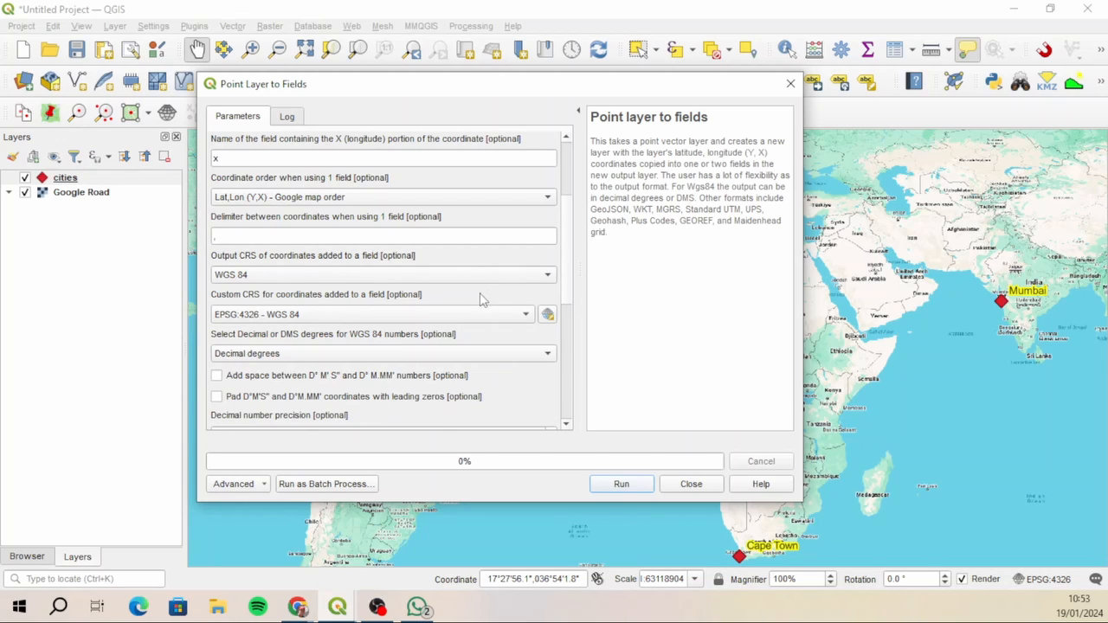
left_click(219, 238)
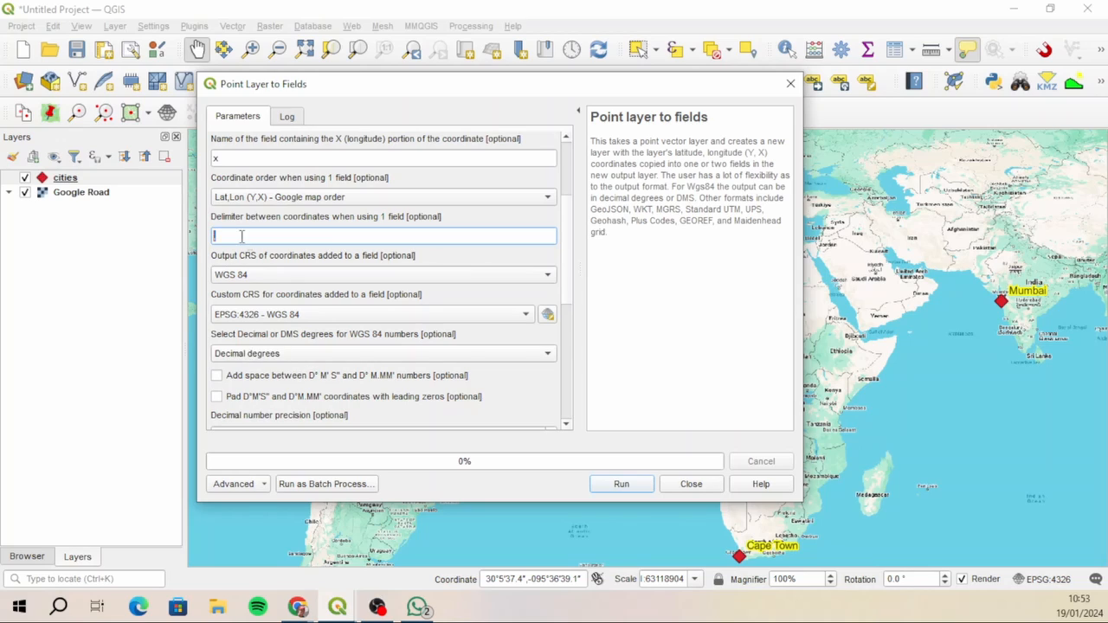
left_click(314, 355)
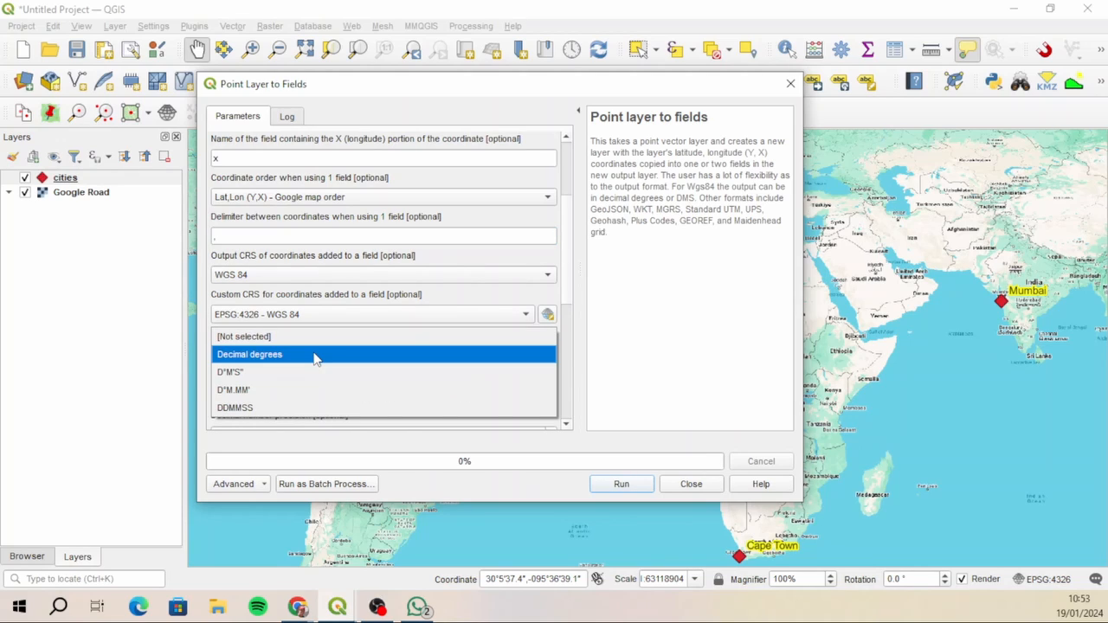
left_click(266, 375)
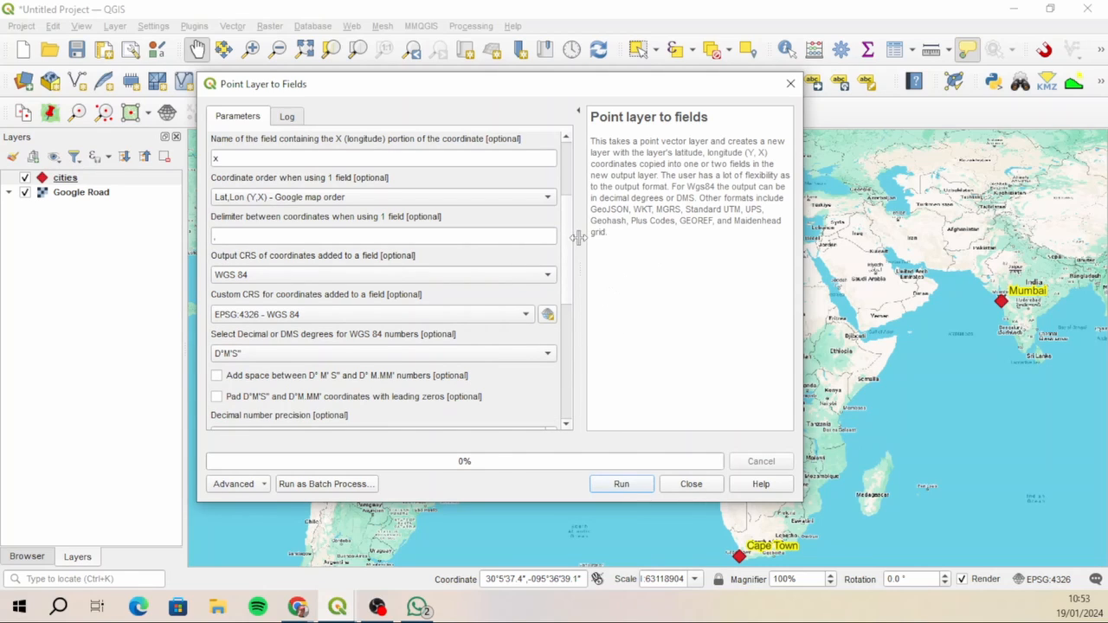
Step: Run the Point layer to fields conversion into a temporary output layer and close its dialog
left_click_drag(569, 243, 565, 363)
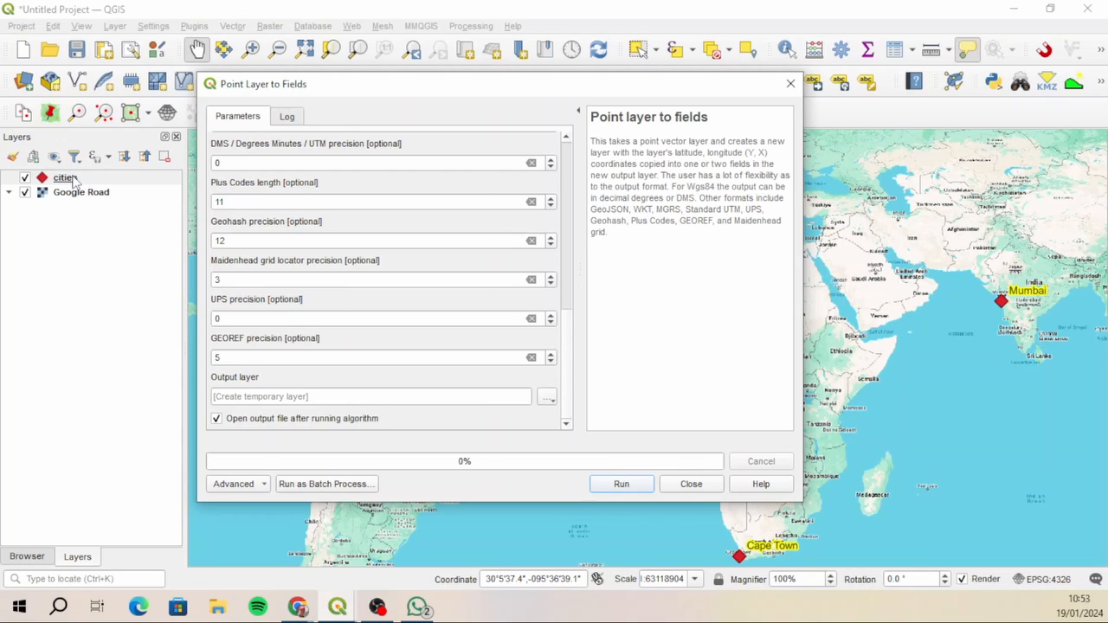
left_click(621, 486)
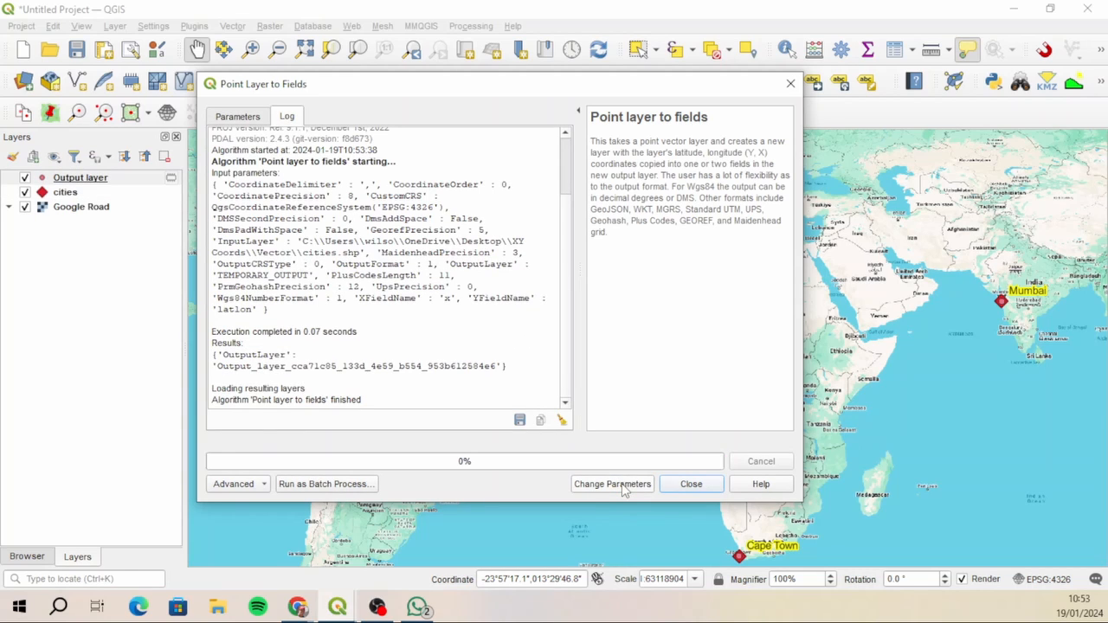
left_click(691, 484)
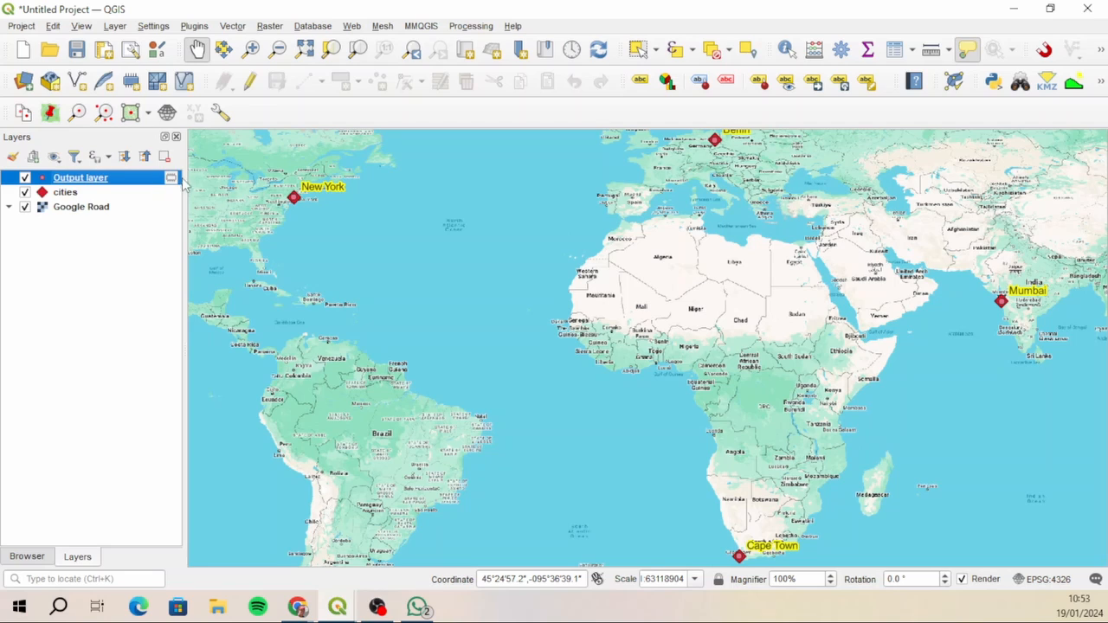
Step: Open the Output layer's attribute table, widen the coordinate and latlon columns to compare their values, and close the table
right_click(110, 180)
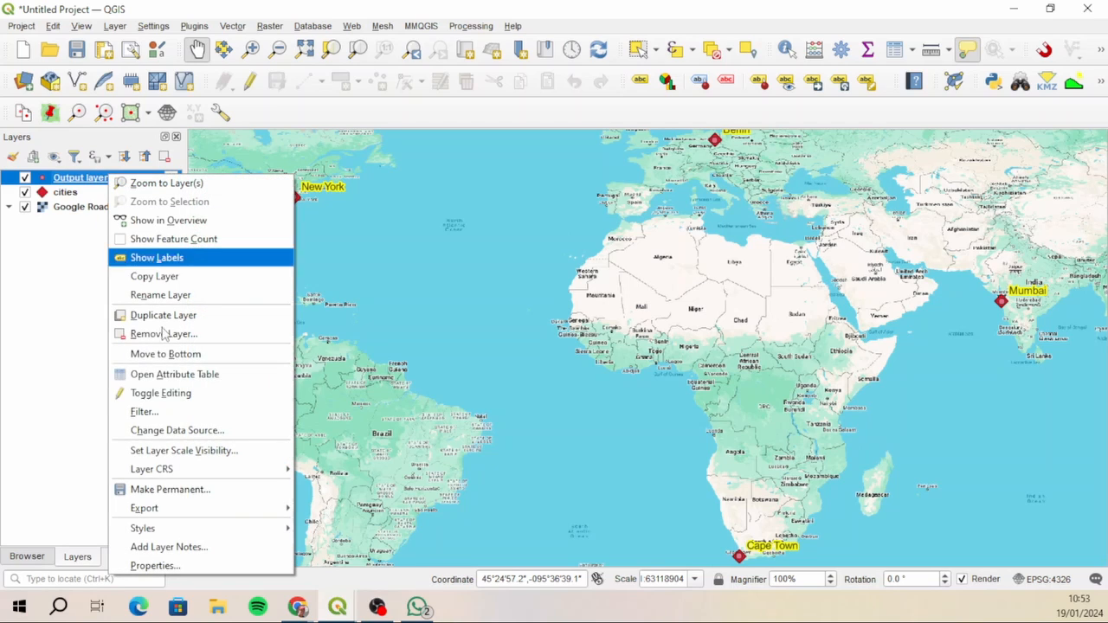
left_click(214, 377)
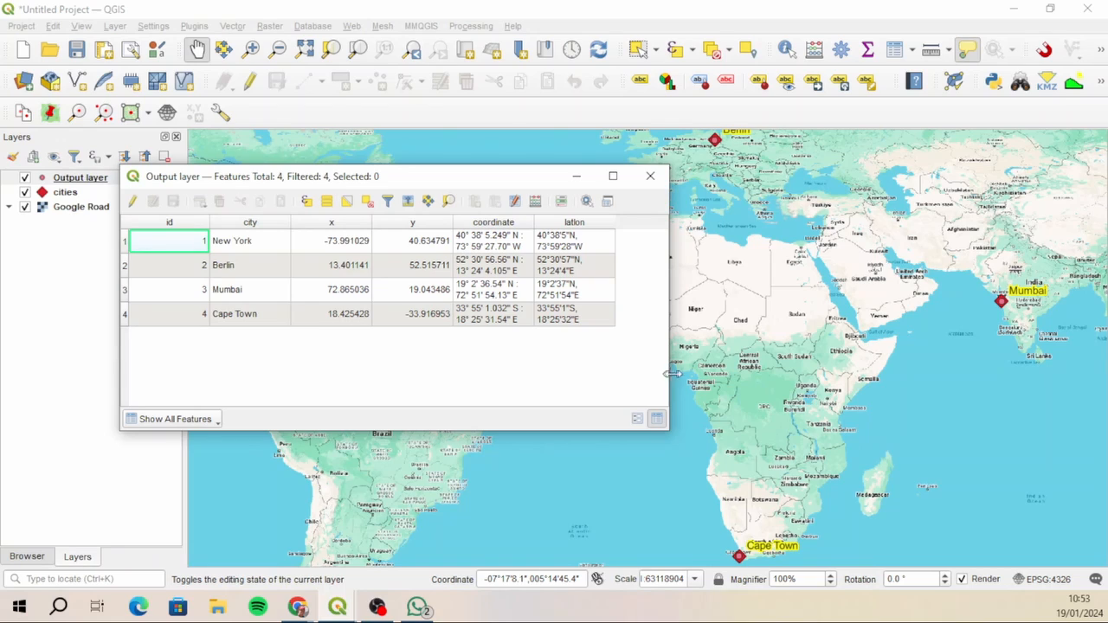
left_click_drag(669, 377, 829, 378)
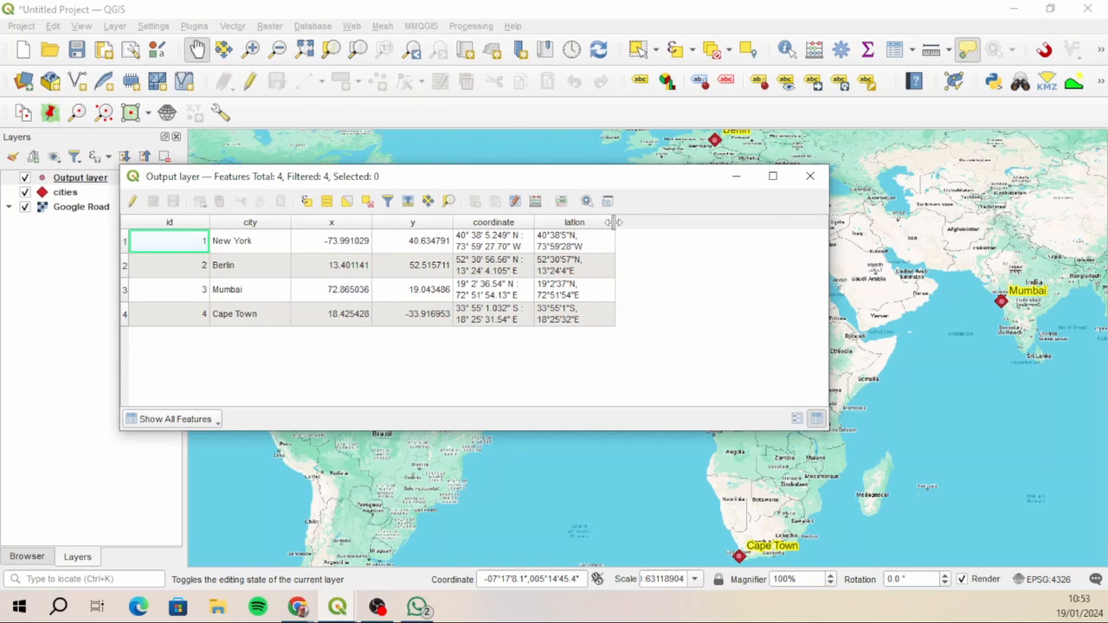
left_click_drag(616, 223, 783, 227)
left_click_drag(535, 223, 622, 225)
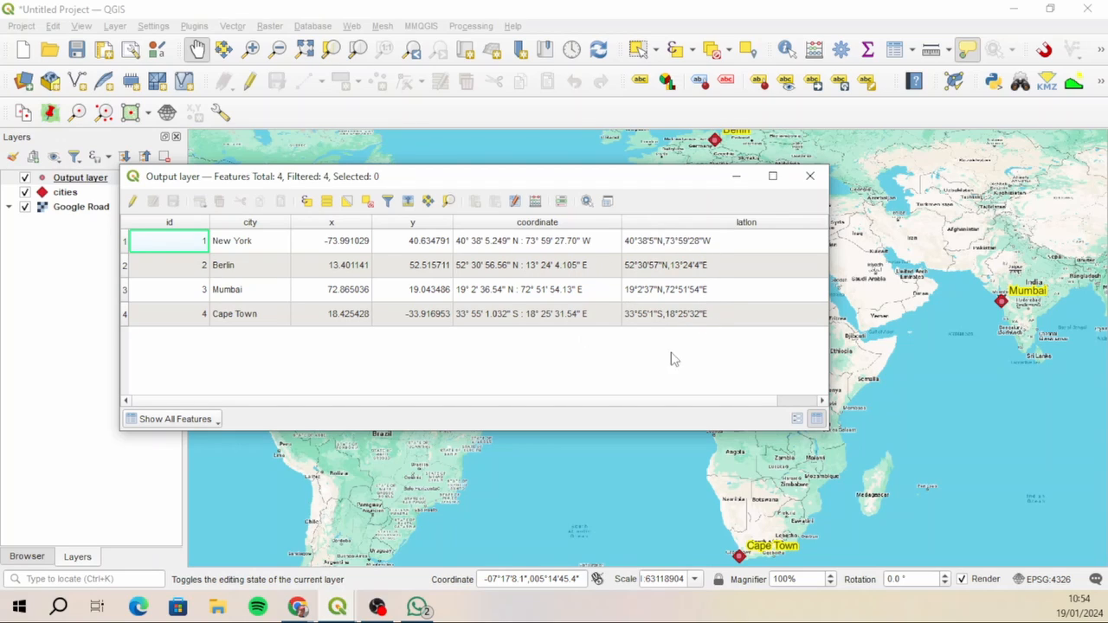
left_click(810, 176)
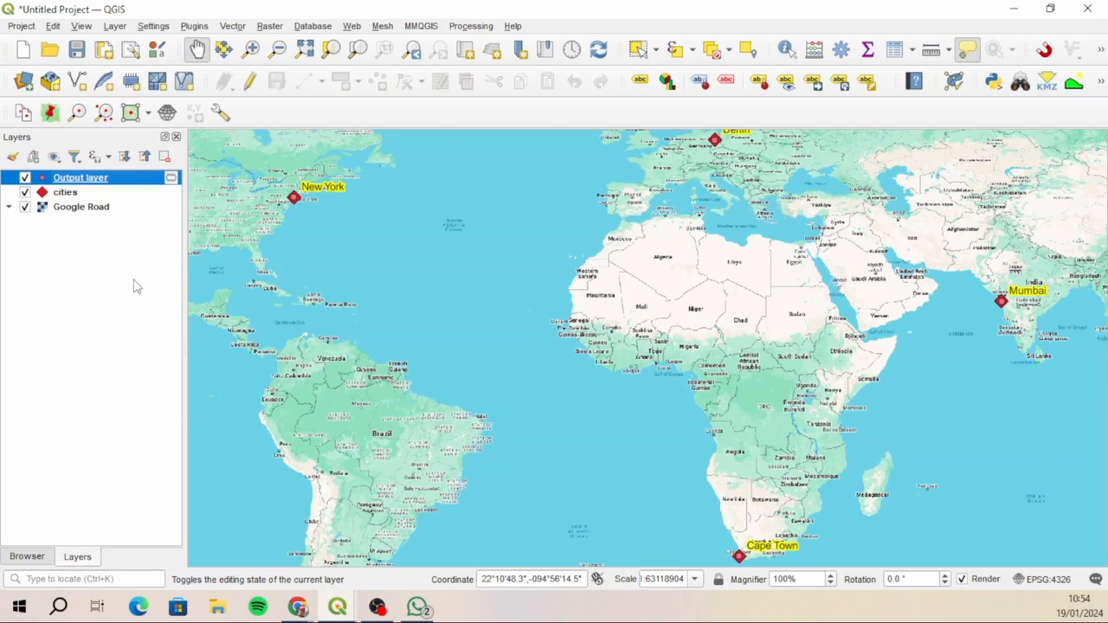
Step: Hide the temporary Output layer on the map, leaving it as the selected layer
left_click(24, 180)
left_click(69, 193)
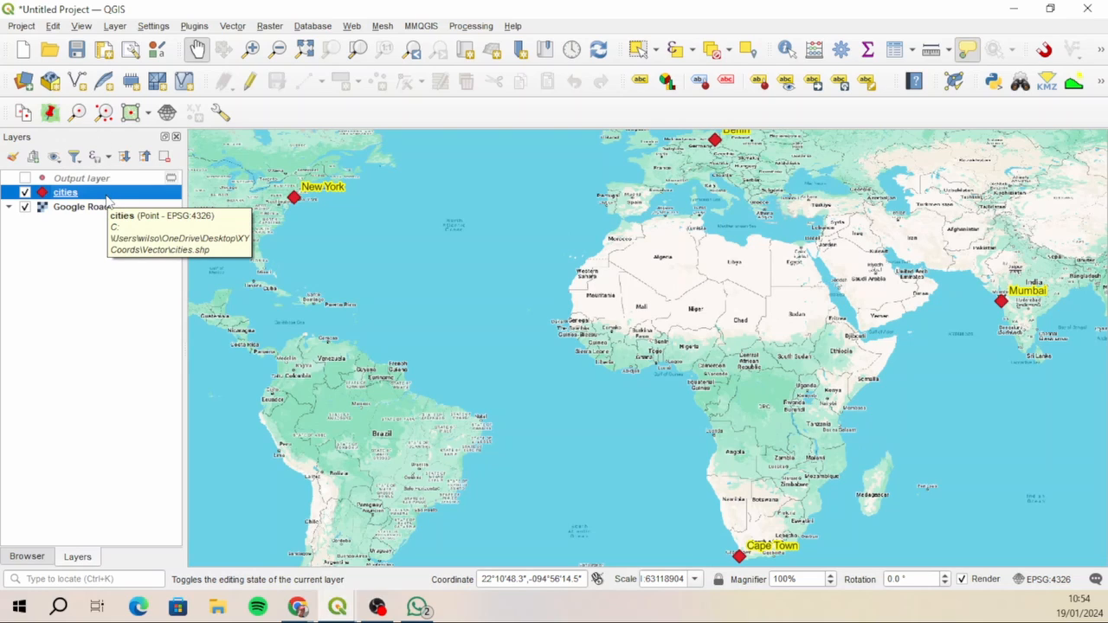
left_click(87, 179)
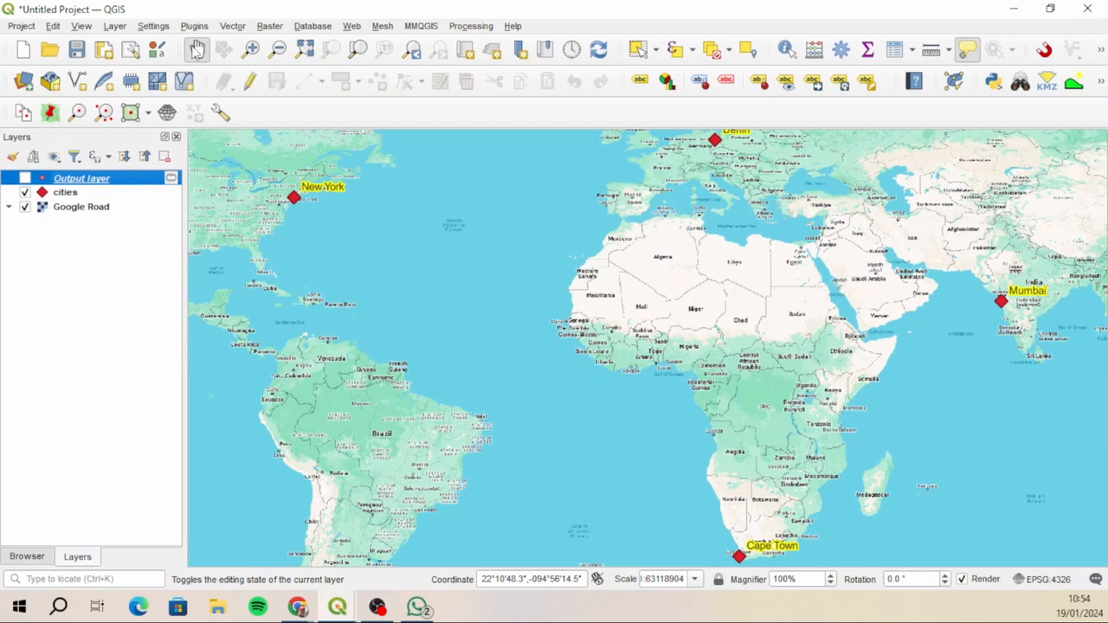
Step: Start making the temporary Output layer permanent, choosing ESRI Shapefile as its format
right_click(89, 182)
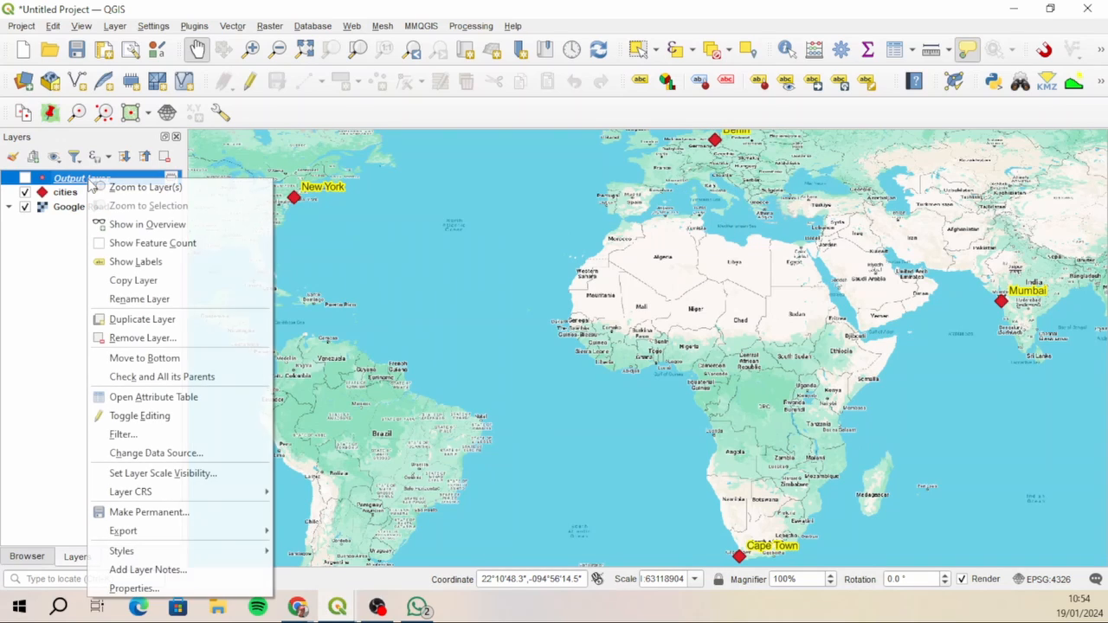
left_click(200, 513)
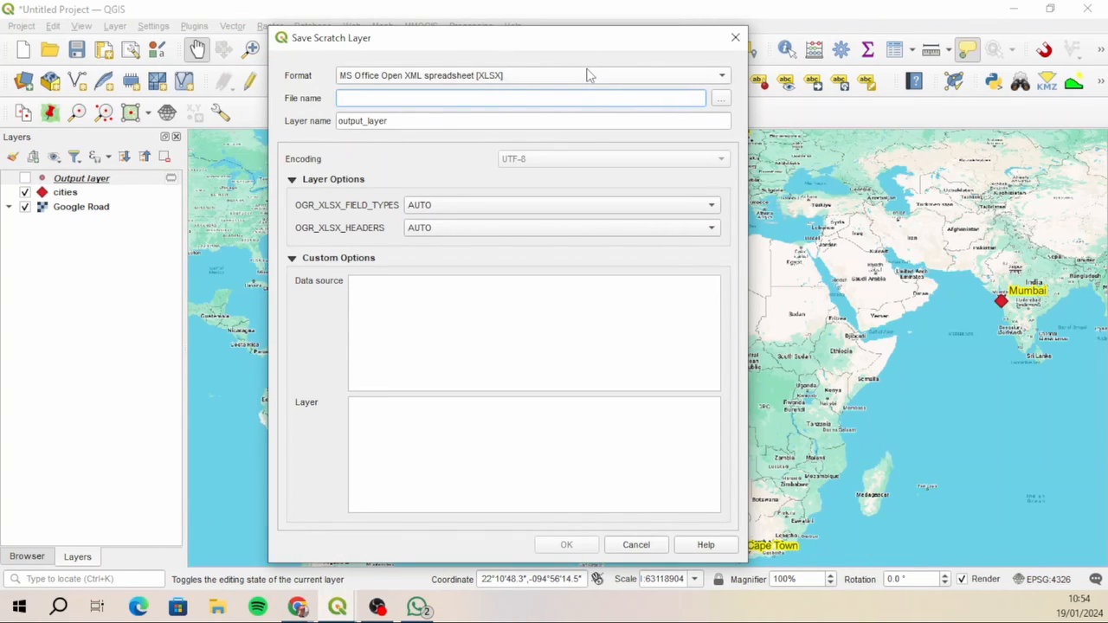
left_click(574, 75)
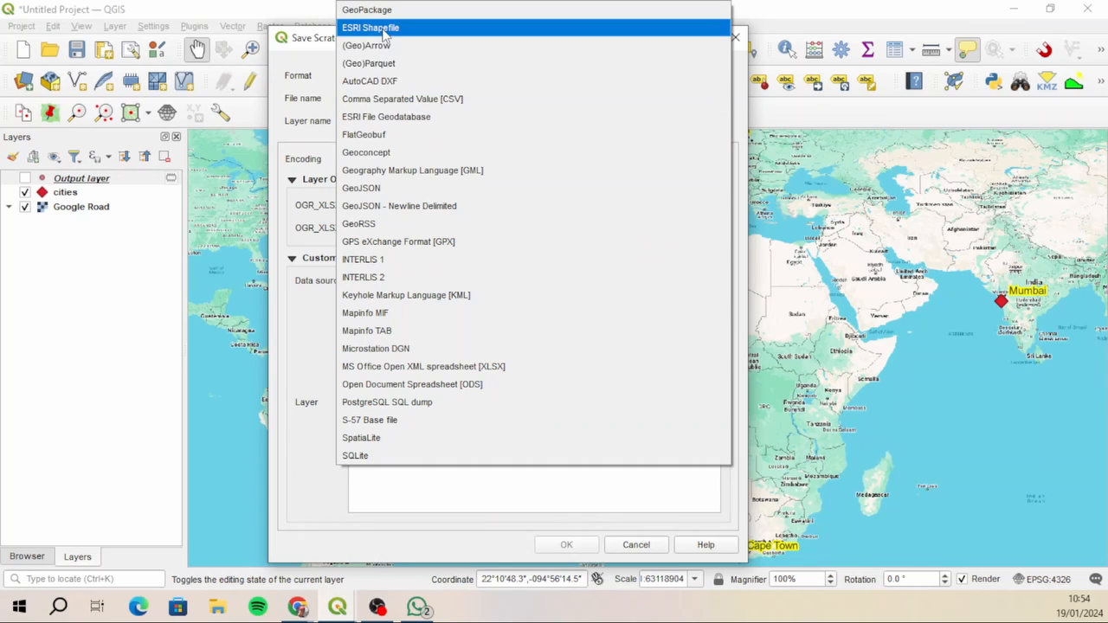
left_click(378, 28)
Step: Save the scratch layer as cities_latlong.shp in the Vector folder of XY Coords
left_click(722, 97)
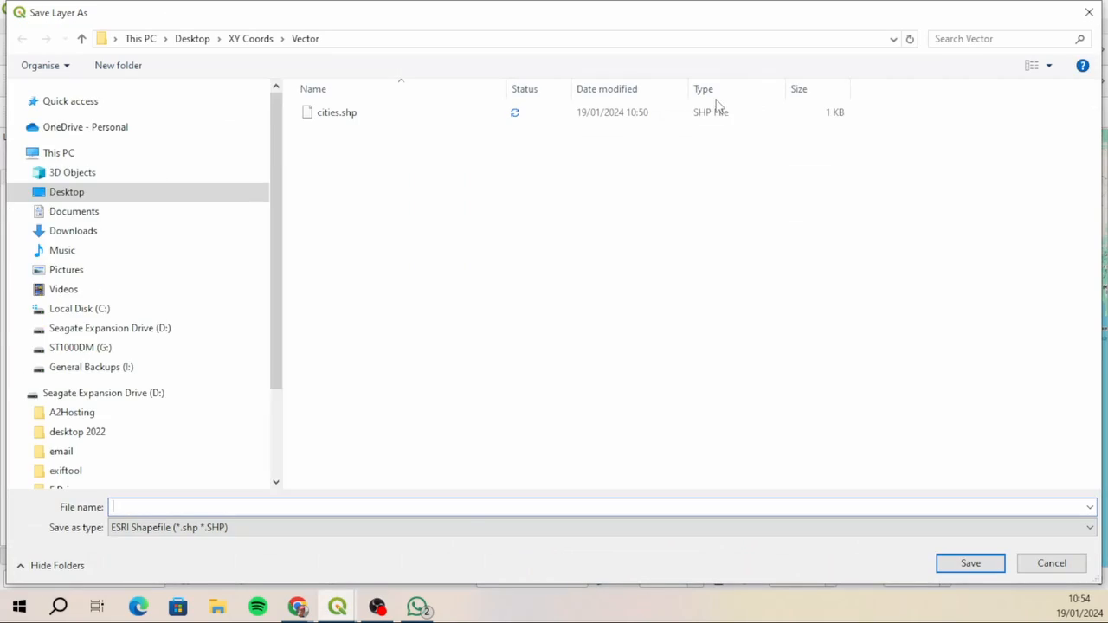
left_click(334, 114)
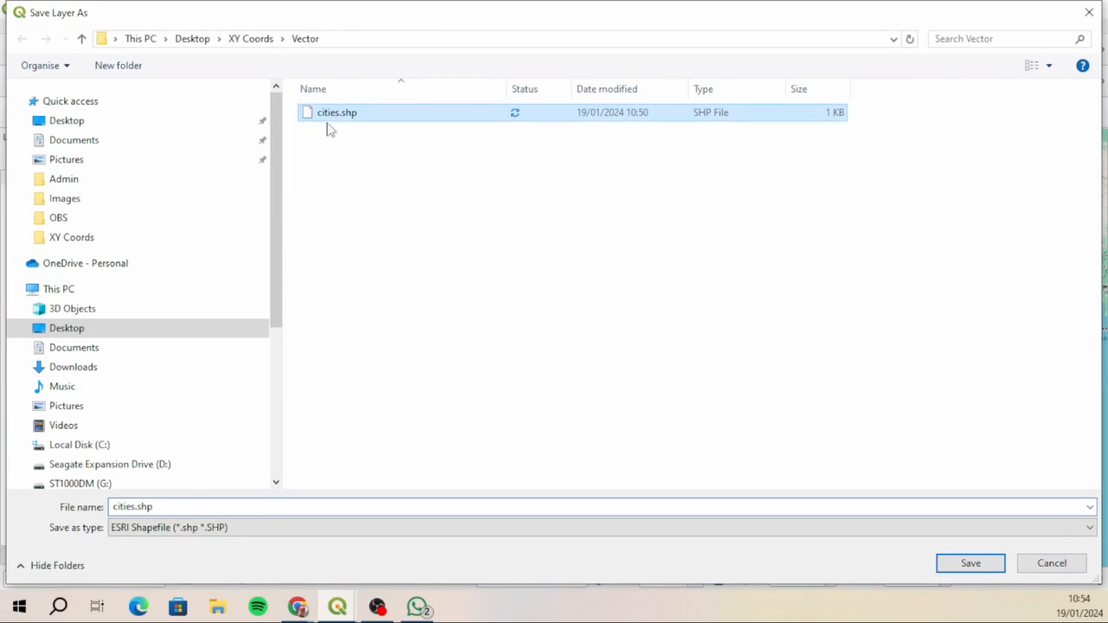
left_click(163, 507)
left_click(135, 507)
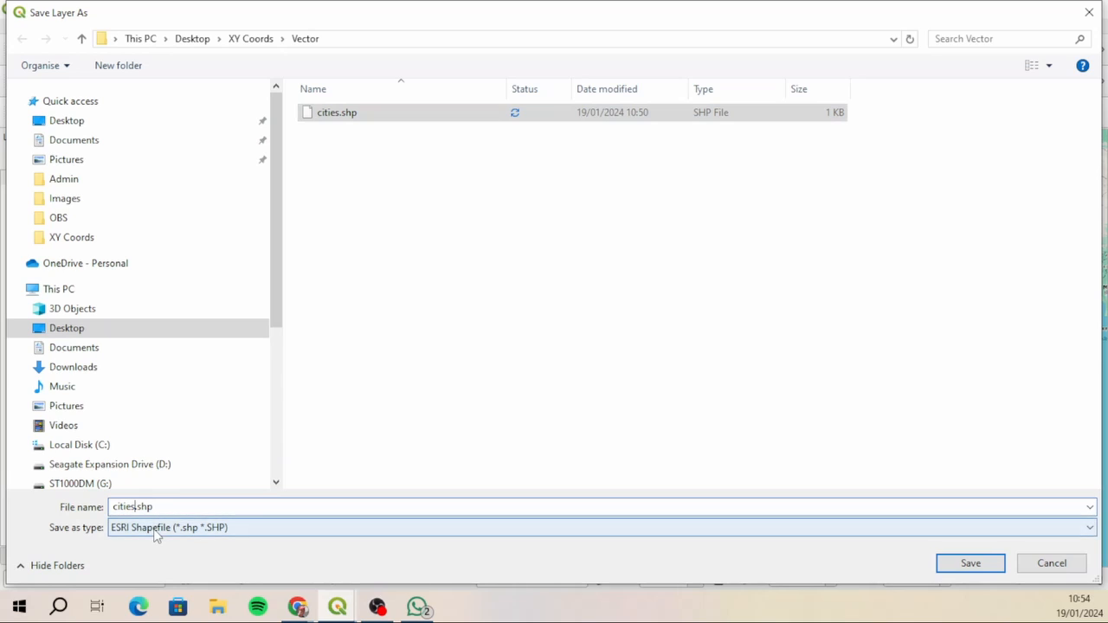
type("_latlon")
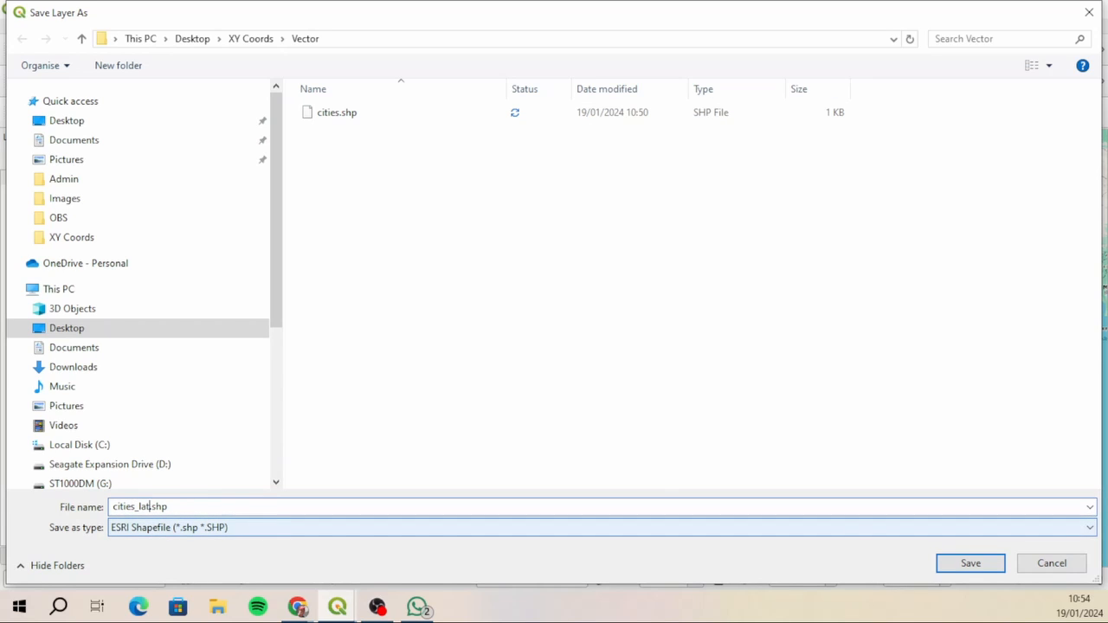
type("g")
left_click(971, 564)
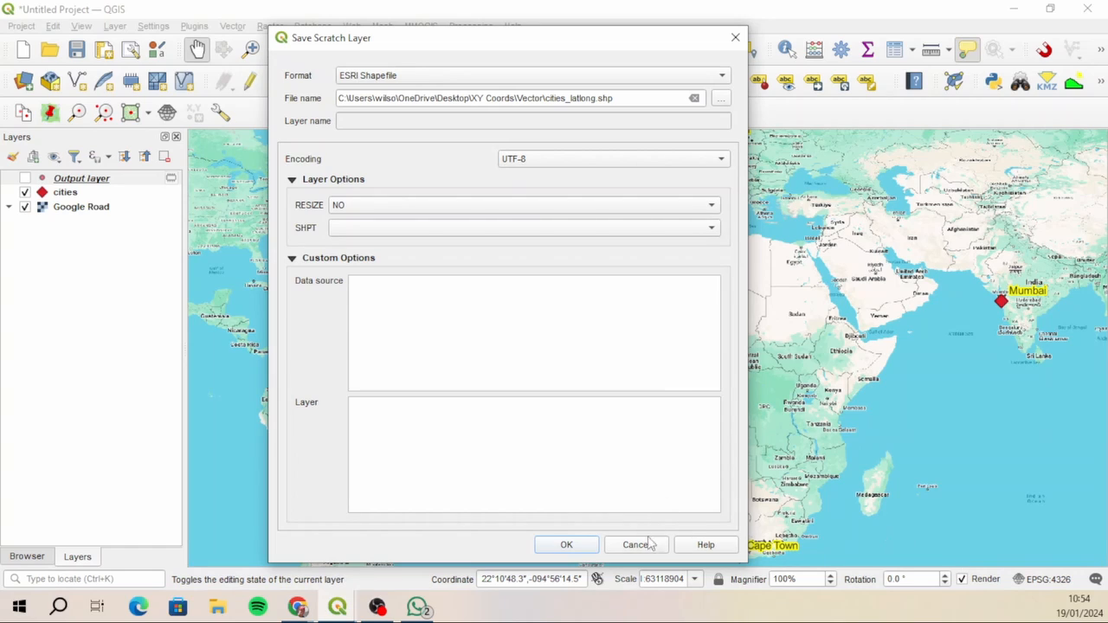
left_click(568, 546)
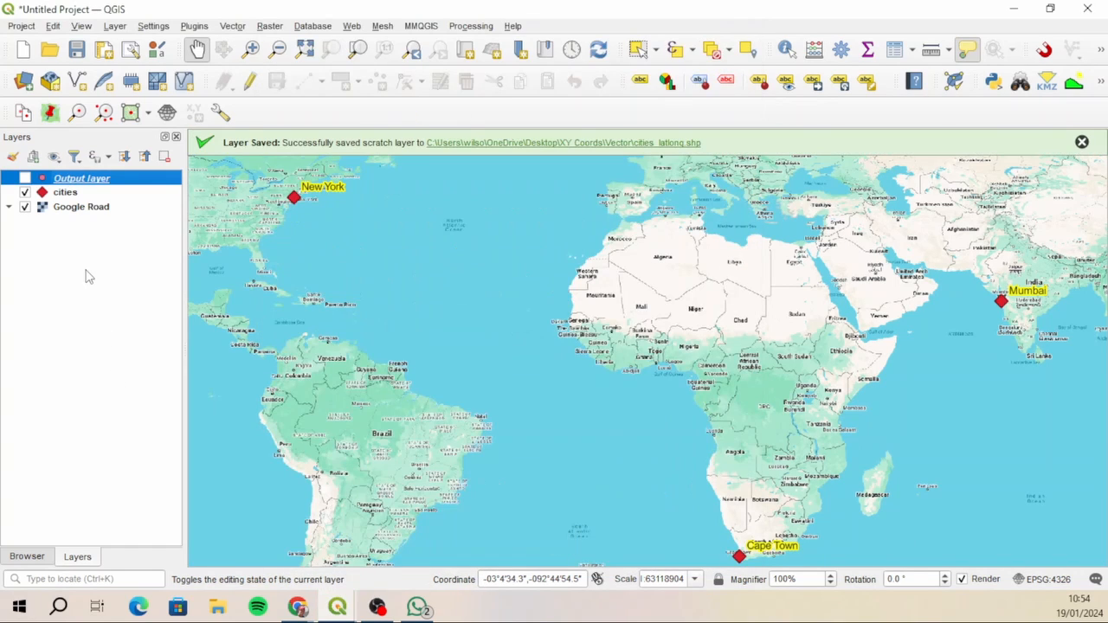